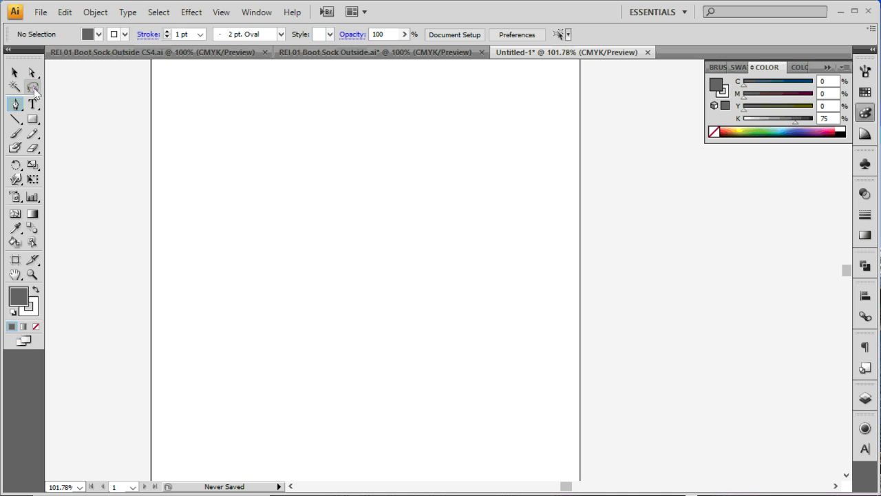
click(34, 73)
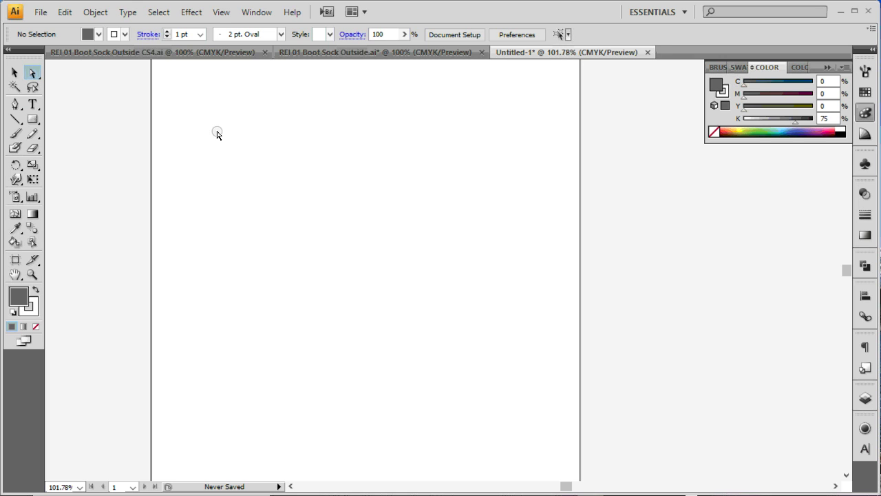
click(16, 74)
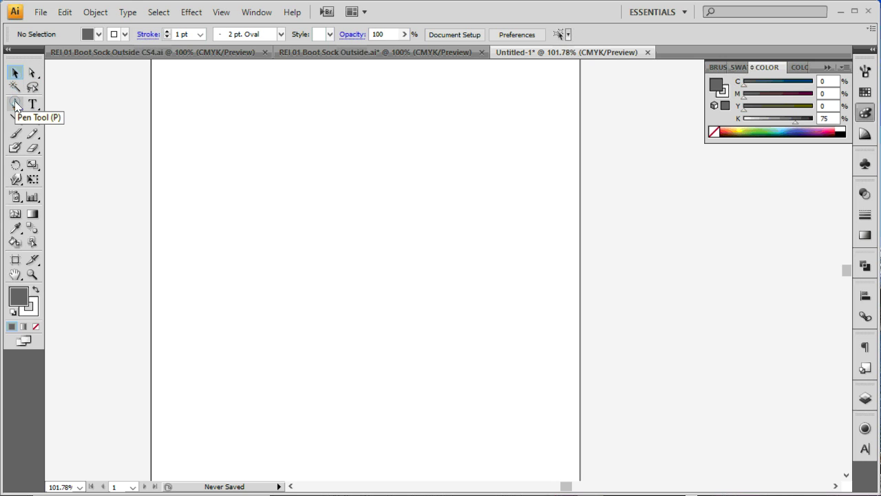
click(34, 72)
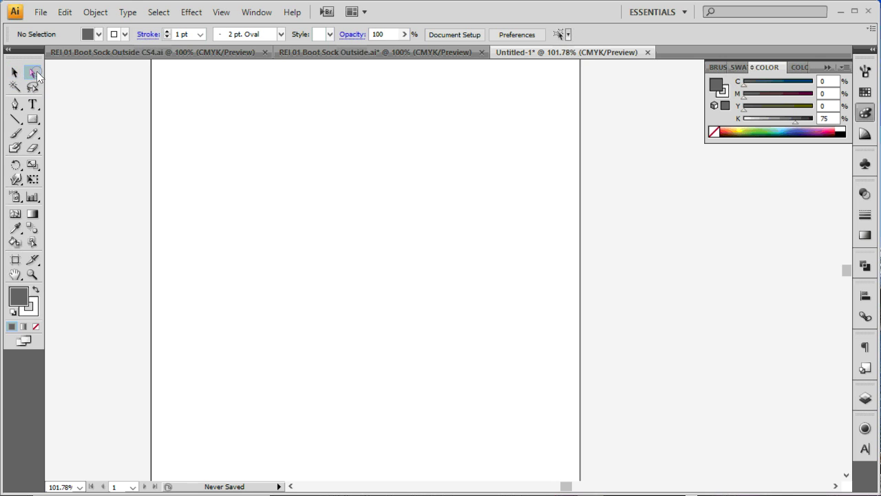
click(16, 105)
Draw a near-square rectangle about 1.79 in wide and 1.83 in high near the artboard's upper-left corner.
key(ctrl+space)
drag(172, 94, 472, 400)
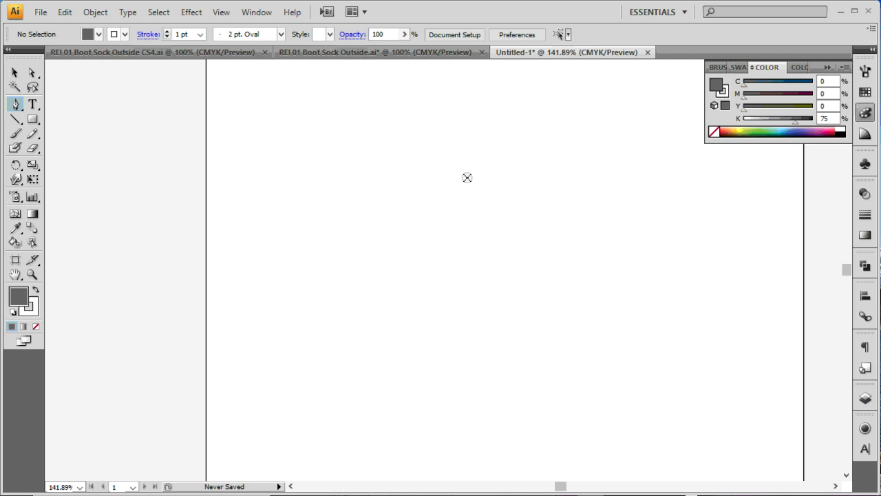
drag(484, 172, 404, 315)
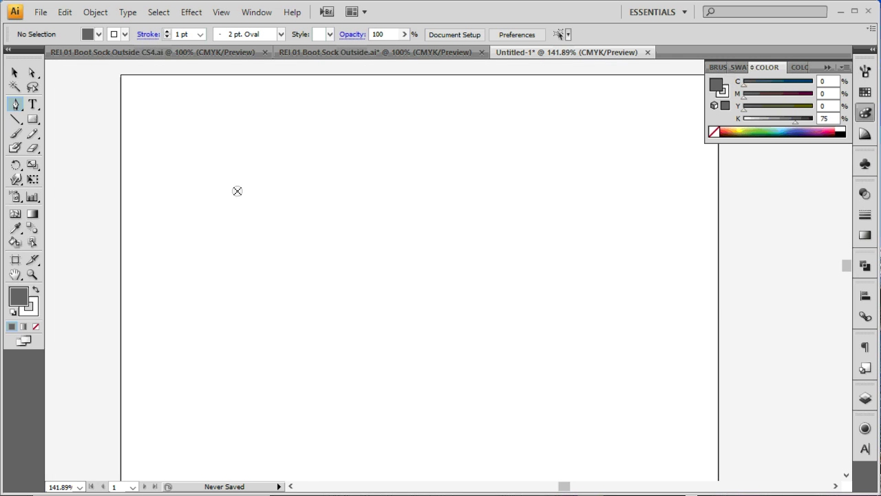
click(38, 118)
mouse_move(209, 123)
mouse_down()
mouse_move(310, 237)
mouse_move(335, 251)
mouse_up()
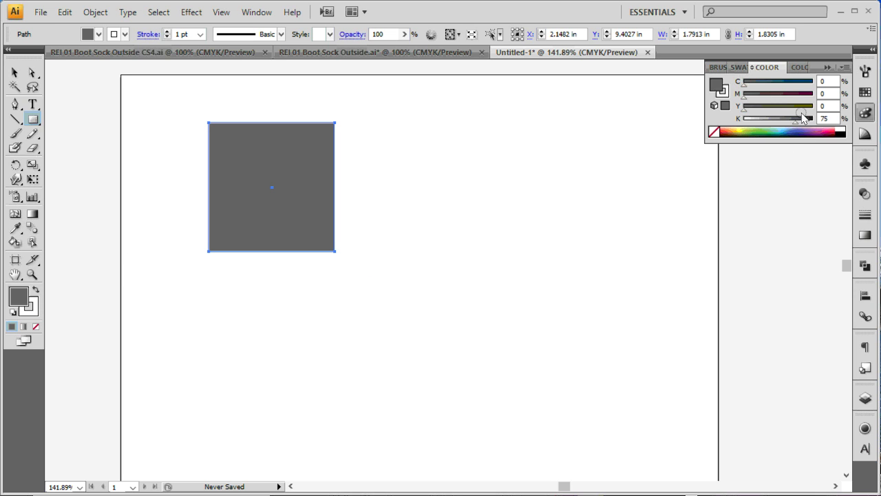
Give the square a 100% black fill and an 8 pt stroke in 100% magenta with no black.
drag(796, 122, 816, 121)
drag(19, 296, 30, 307)
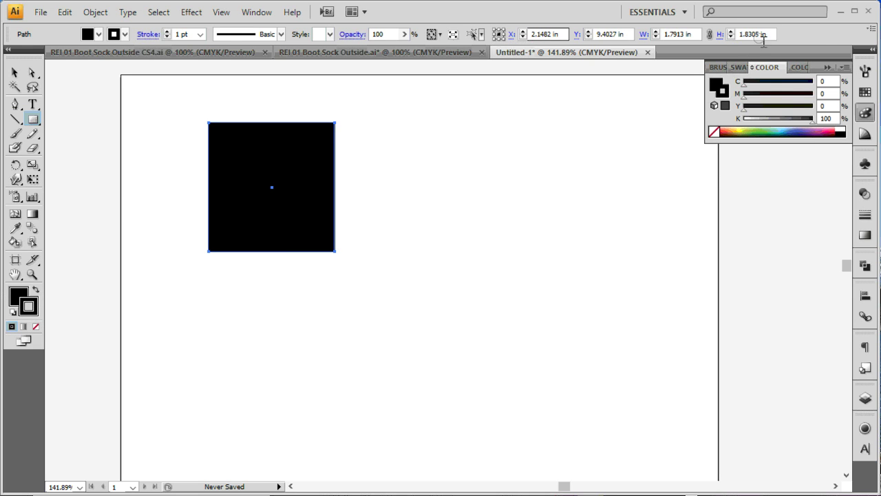
drag(780, 93, 833, 90)
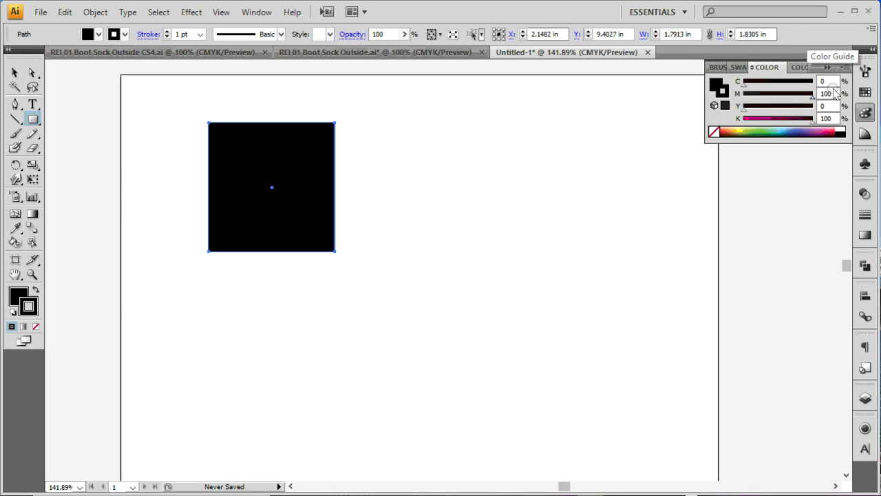
drag(810, 120, 661, 116)
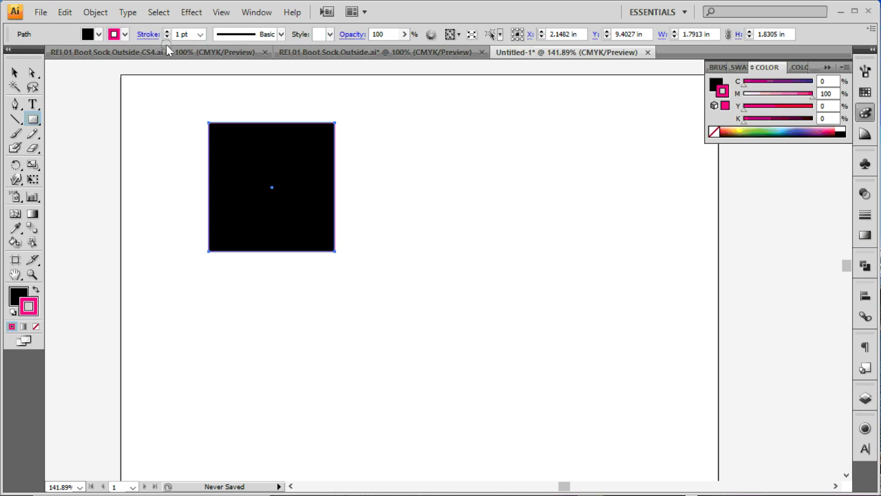
click(200, 35)
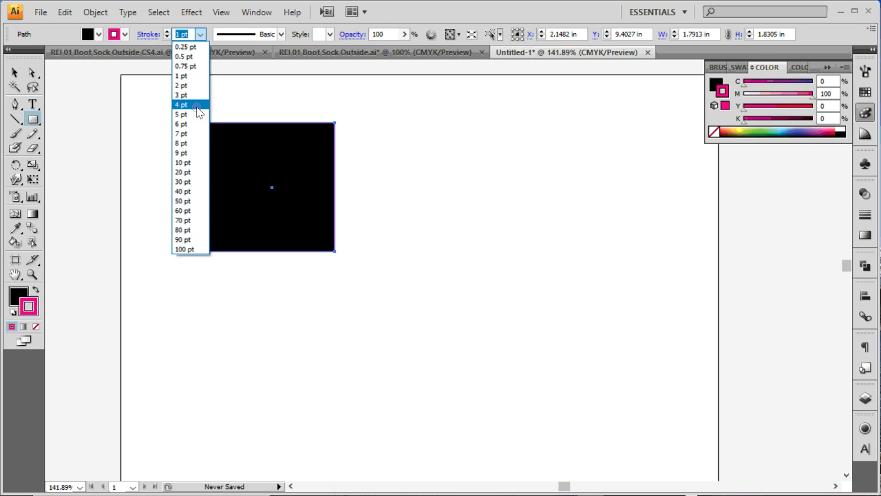
click(181, 142)
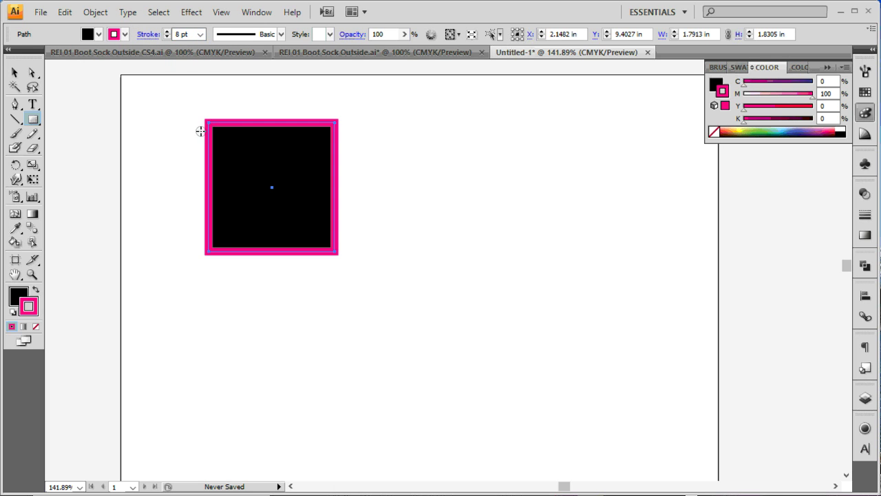
Duplicate the square straight to the right, snapping the copy's upper-left corner to the original's upper-right corner.
drag(179, 98, 387, 296)
click(31, 72)
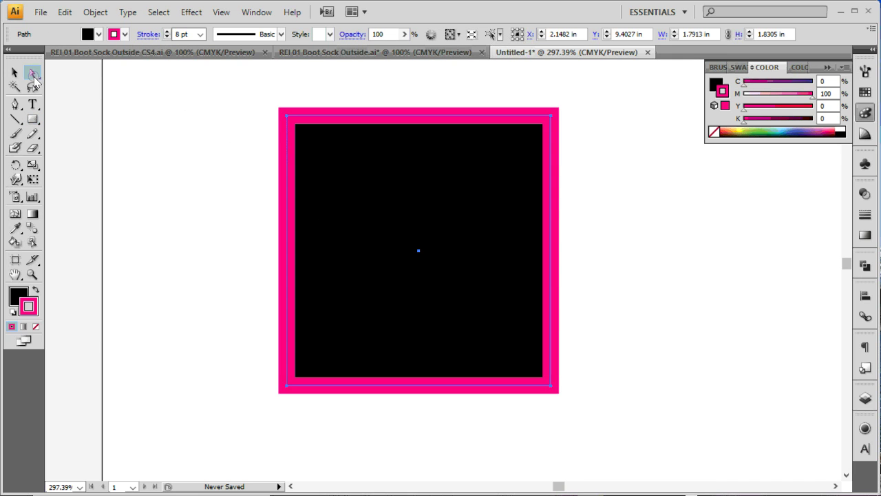
click(234, 141)
drag(238, 144, 209, 142)
click(286, 145)
scroll(306, 177, up, 2)
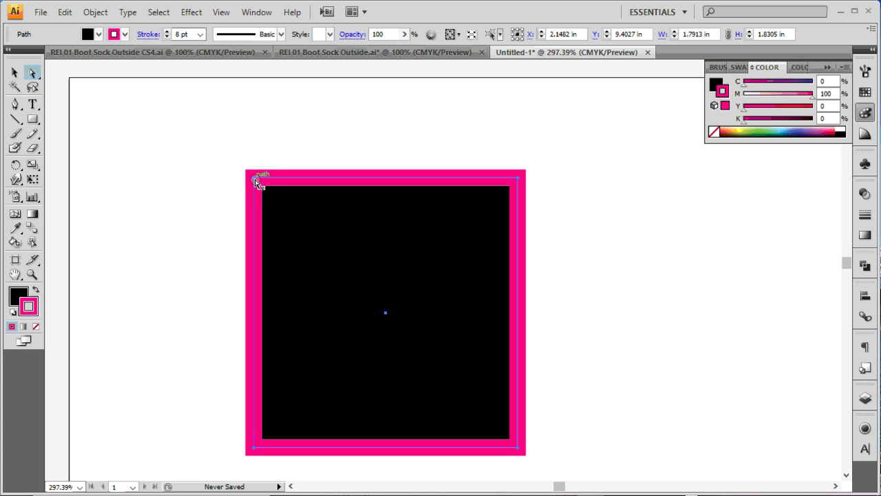
drag(254, 181, 594, 210)
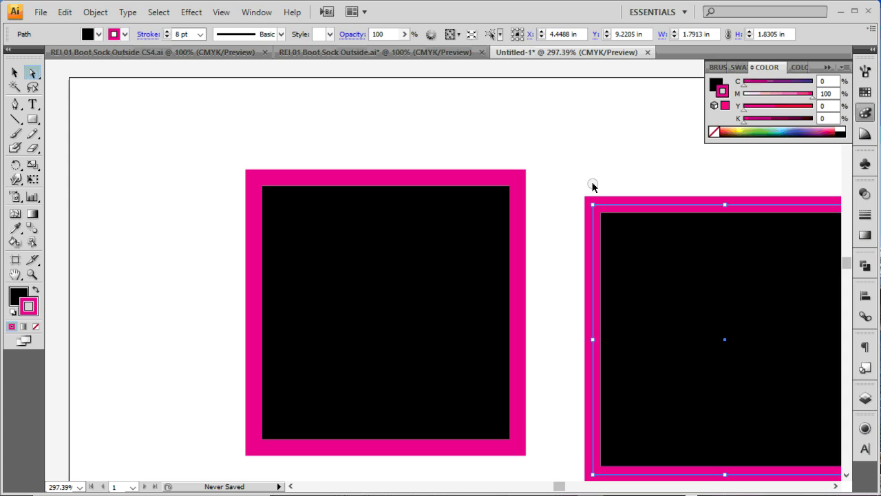
key(ctrl+z)
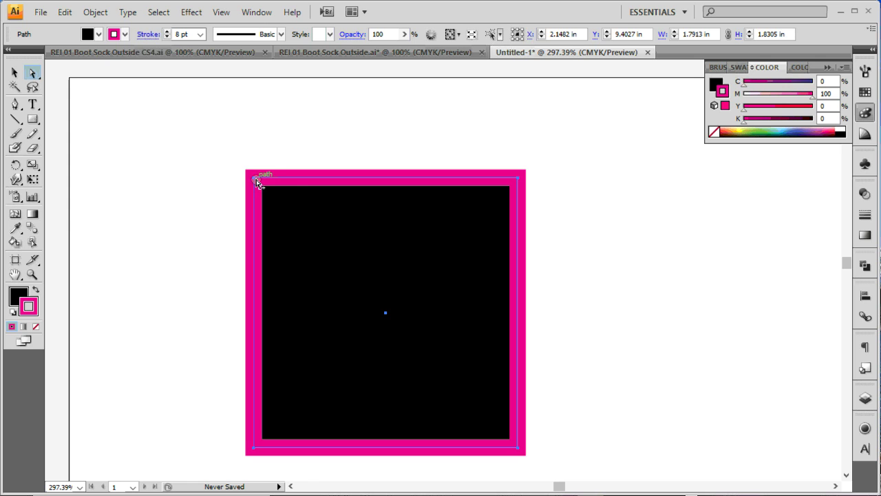
drag(252, 179, 518, 178)
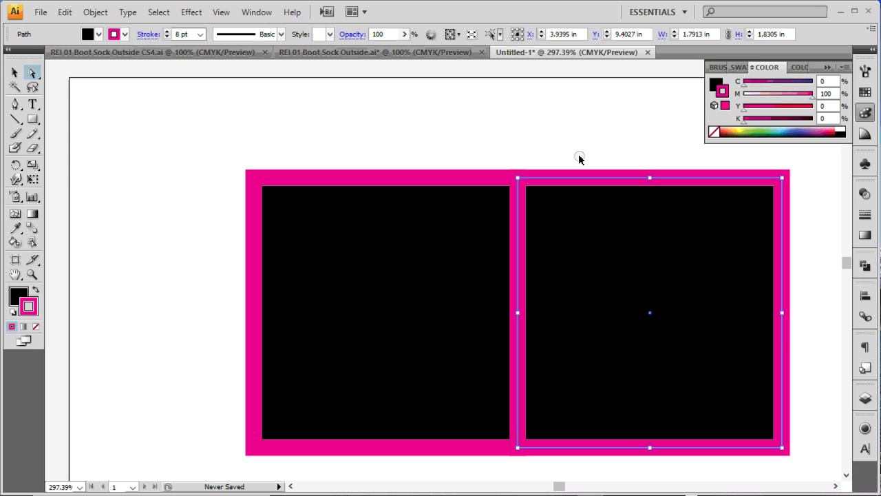
Repeat the duplication to extend the two squares into a horizontal row of 14.
key(ctrl+0)
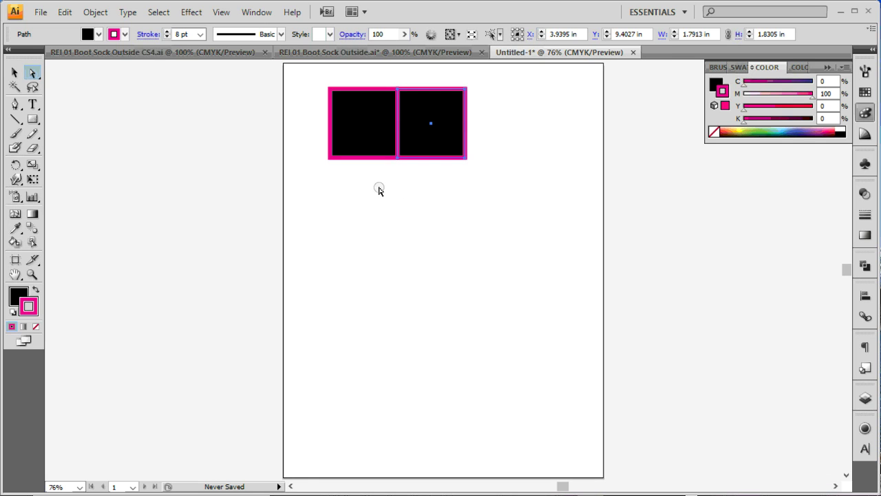
shift+click(377, 128)
shift+click(389, 137)
key(ctrl+d)
key(ctrl+d)
key(ctrl+d)
key(ctrl+d)
key(ctrl+d)
key(ctrl+d)
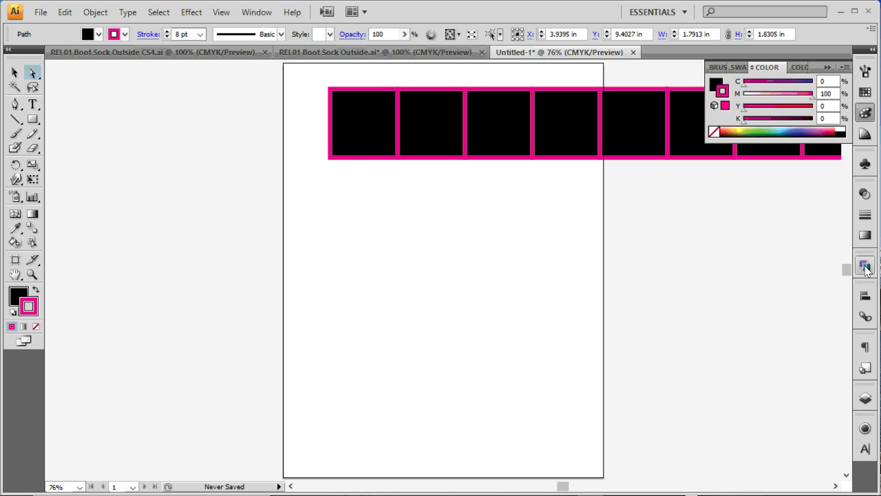
key(ctrl+minus)
key(ctrl+minus)
key(ctrl+minus)
key(ctrl+minus)
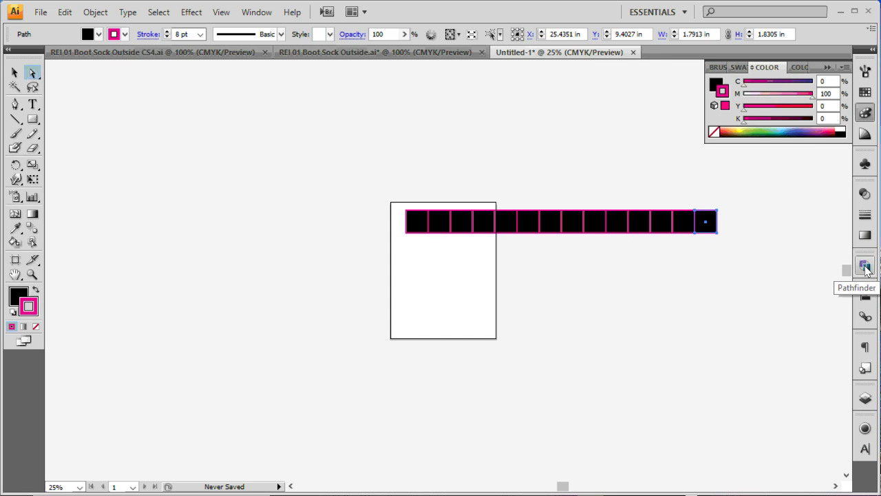
Select the entire row of squares and duplicate it directly below, snapped to the row's lower edge.
drag(338, 167, 745, 296)
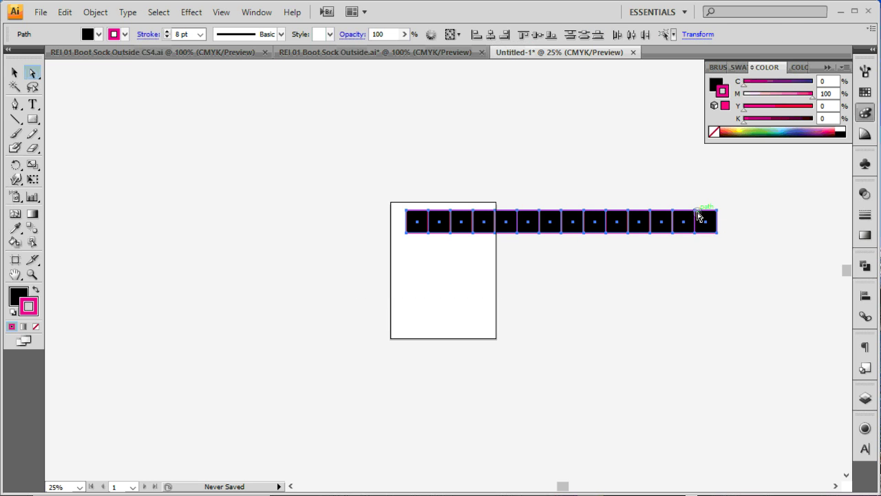
drag(699, 216, 698, 239)
key(ctrl)
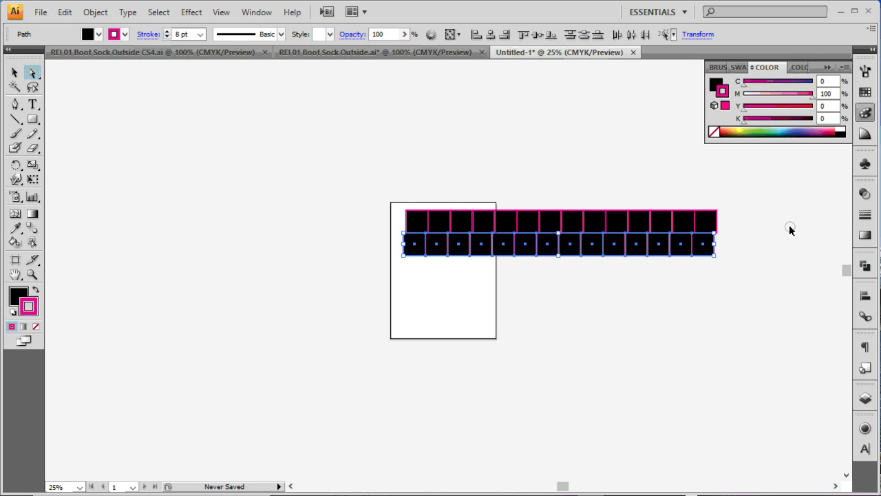
key(ctrl+z)
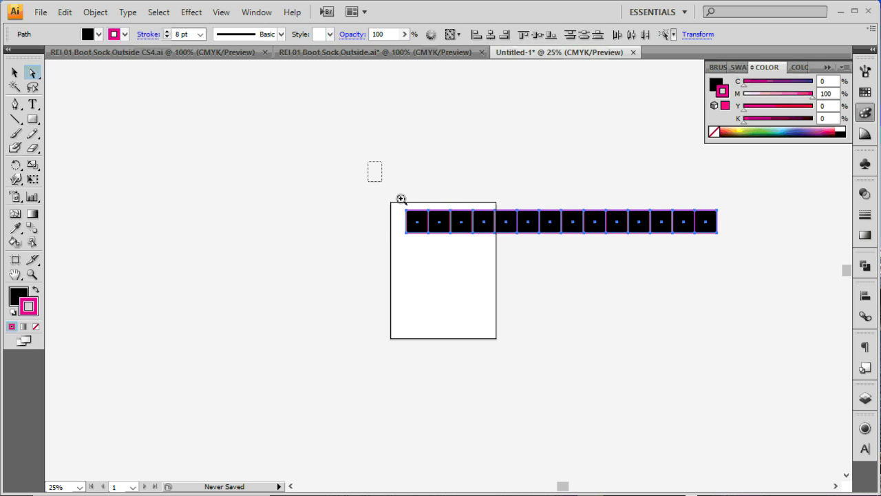
drag(372, 170, 482, 253)
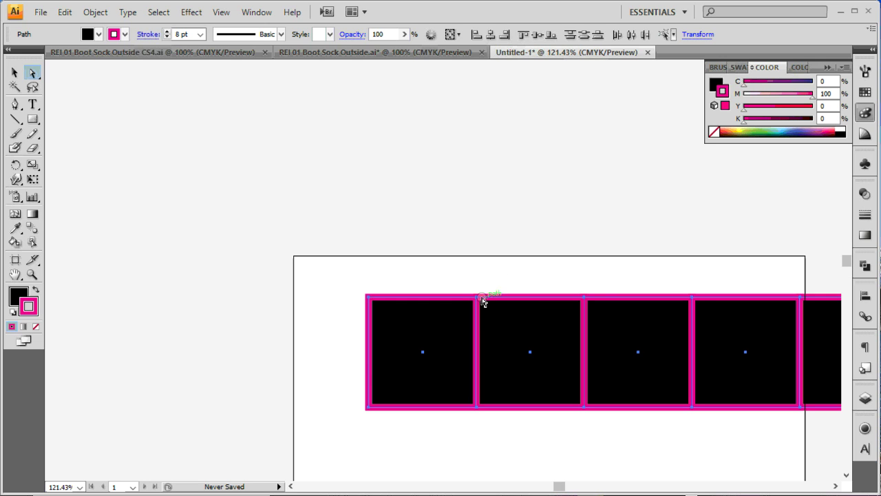
drag(476, 298, 478, 409)
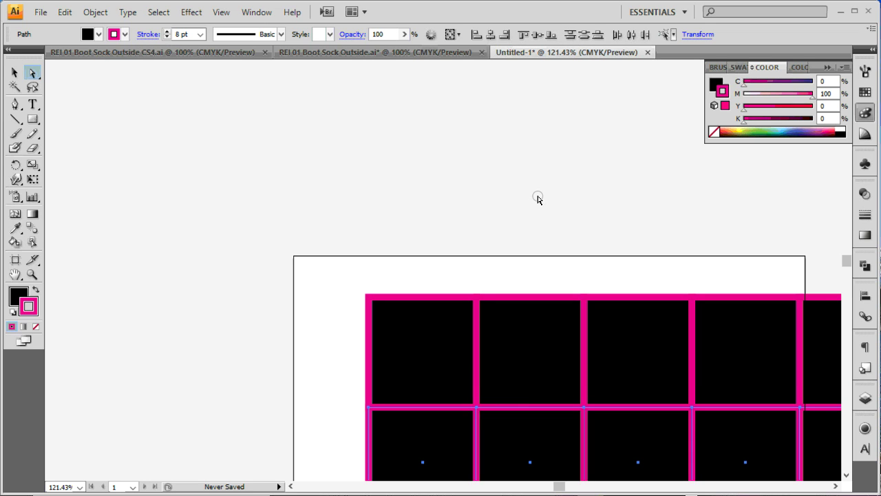
Repeat the row duplication downward to build a grid of seven rows.
key(ctrl+0)
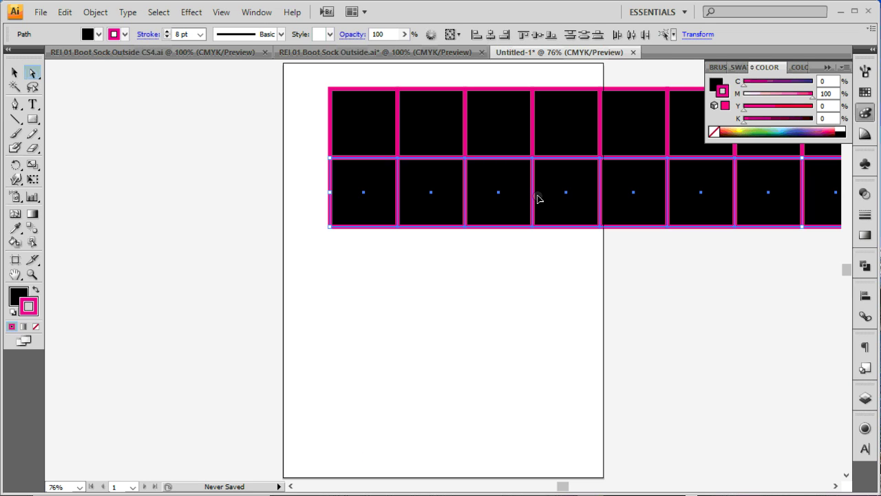
key(ctrl+d)
key(ctrl+d)
key(ctrl+d)
key(ctrl+d)
key(ctrl+d)
key(ctrl+minus)
key(ctrl+minus)
key(ctrl+minus)
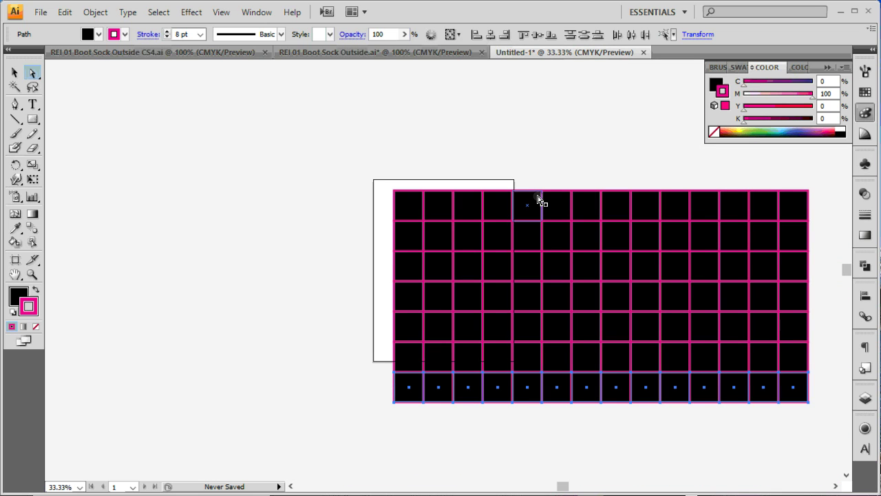
Undo all the row and square duplications until only the original square remains.
key(ctrl+z)
key(ctrl+z)
key(ctrl+z)
key(ctrl+z)
key(ctrl+z)
key(ctrl+z)
key(ctrl+z)
key(ctrl+z)
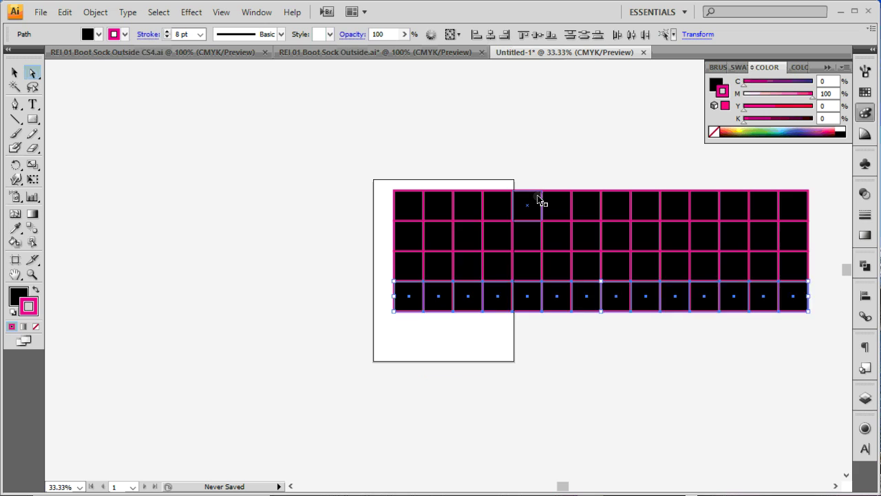
key(ctrl+z)
key(ctrl+z)
key(ctrl+z)
key(ctrl+z)
key(ctrl+z)
key(ctrl+z)
key(ctrl+z)
key(ctrl+z)
key(ctrl+z)
key(ctrl+z)
key(ctrl+z)
key(ctrl+z)
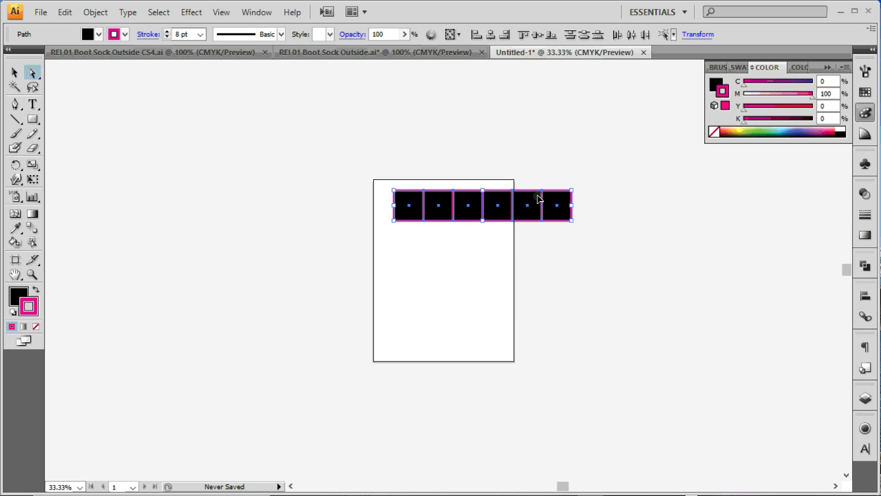
key(ctrl+z)
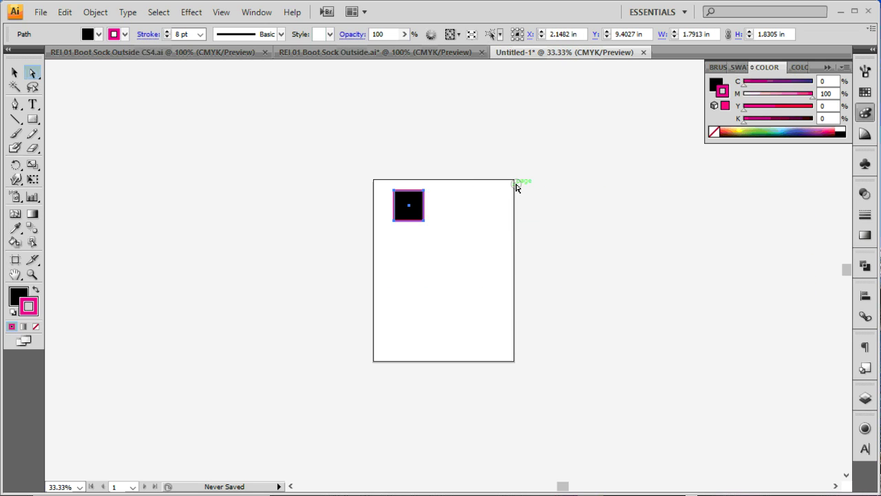
Draw a vertical line about 1.22 in long below the square with the Line Segment tool.
drag(373, 181, 464, 270)
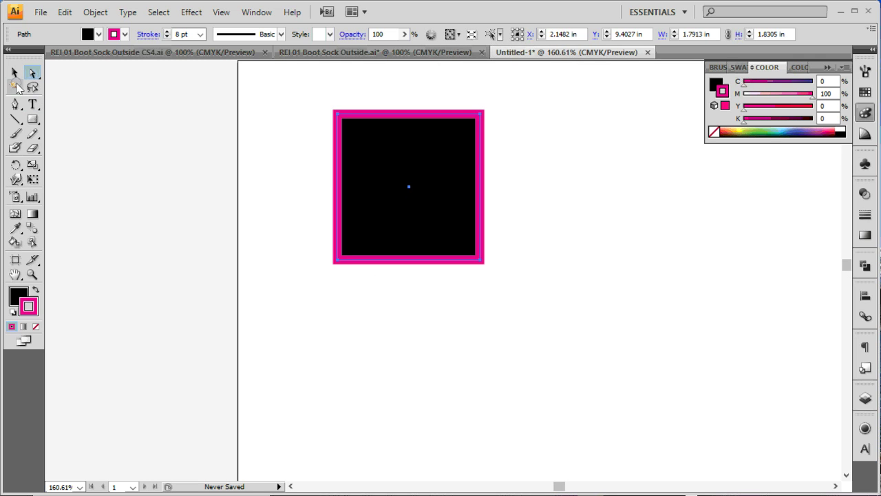
click(14, 121)
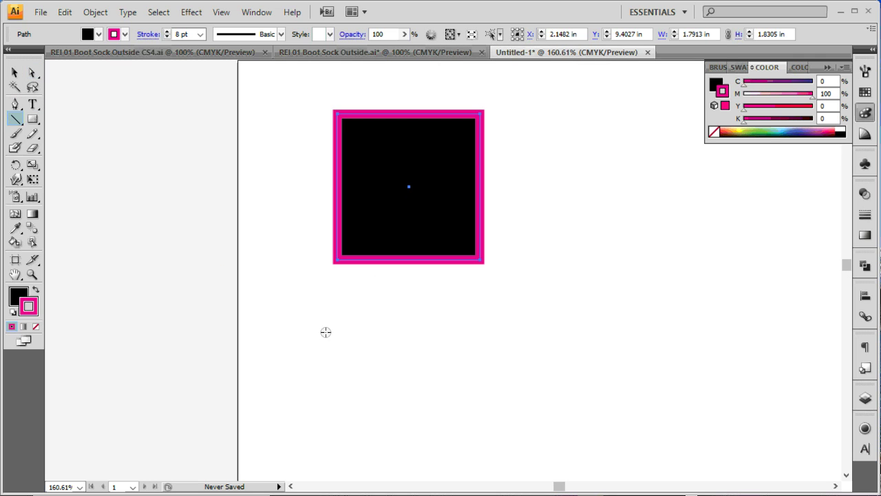
drag(357, 303, 358, 401)
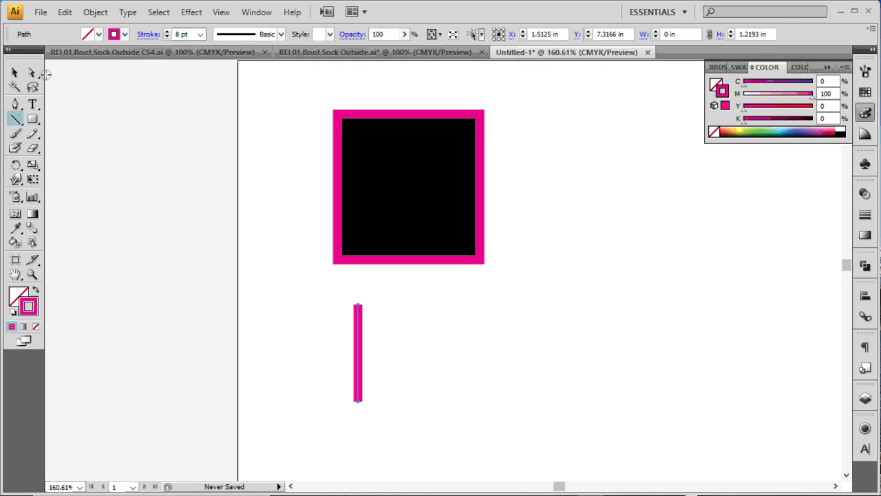
Duplicate the vertical line horizontally, placing the copy about 0.23 in to the right of the original.
click(16, 73)
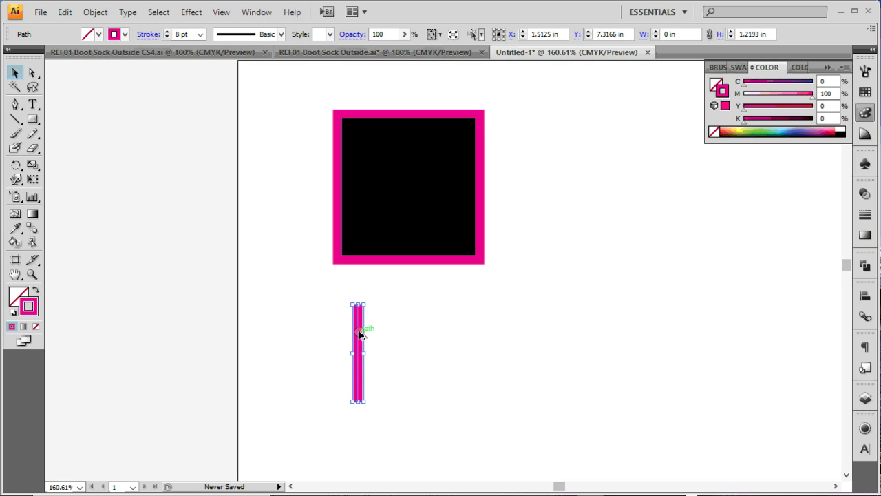
drag(359, 334, 381, 333)
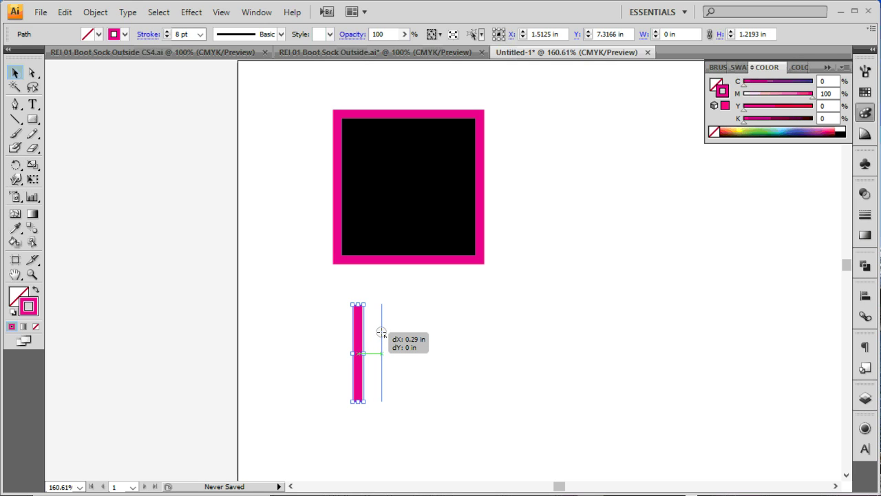
mouse_move(381, 334)
mouse_down()
mouse_move(406, 354)
mouse_move(406, 380)
mouse_move(394, 358)
mouse_move(396, 290)
mouse_move(377, 336)
mouse_up()
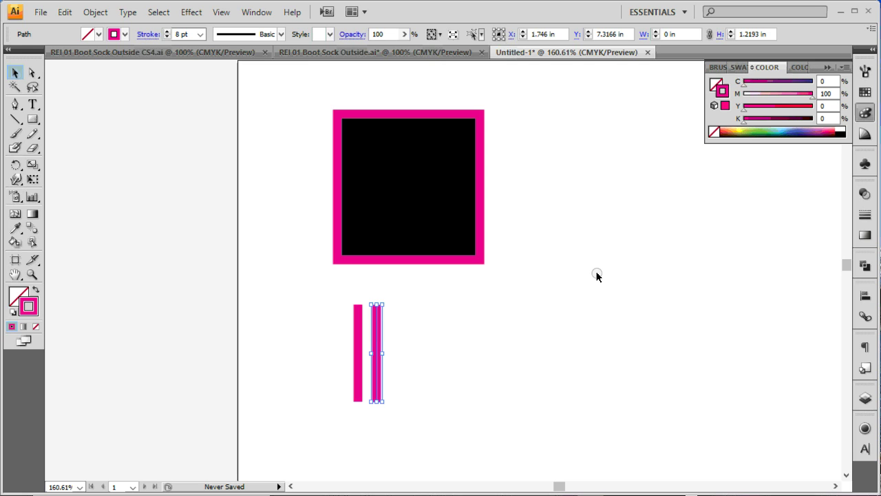
Repeat the line duplication four times to build a row of six evenly spaced vertical lines.
key(ctrl+shift+b)
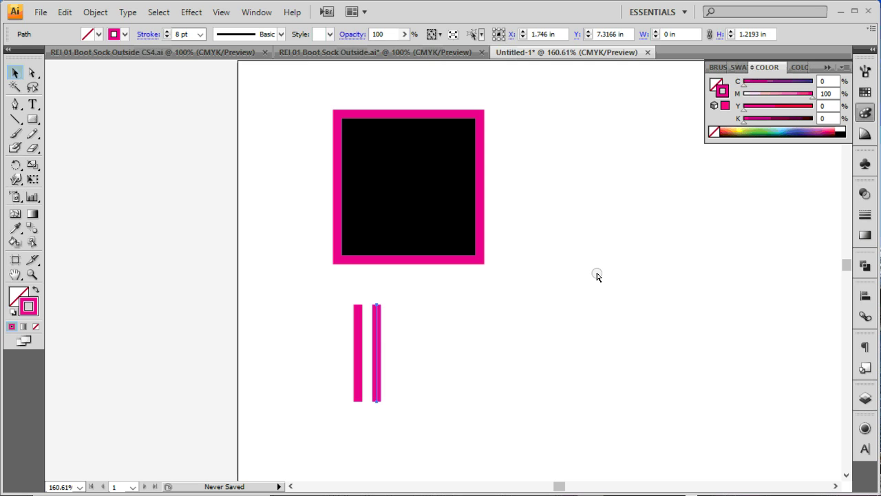
key(ctrl+d)
key(ctrl+d)
key(ctrl+d)
key(ctrl+d)
key(ctrl+shift+b)
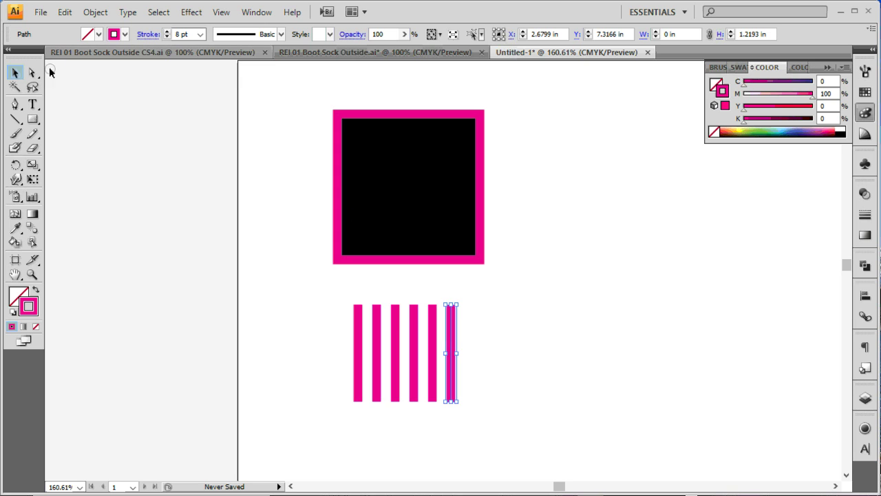
Group the six vertical lines and try moving them as one object, undoing the move.
drag(289, 295, 510, 358)
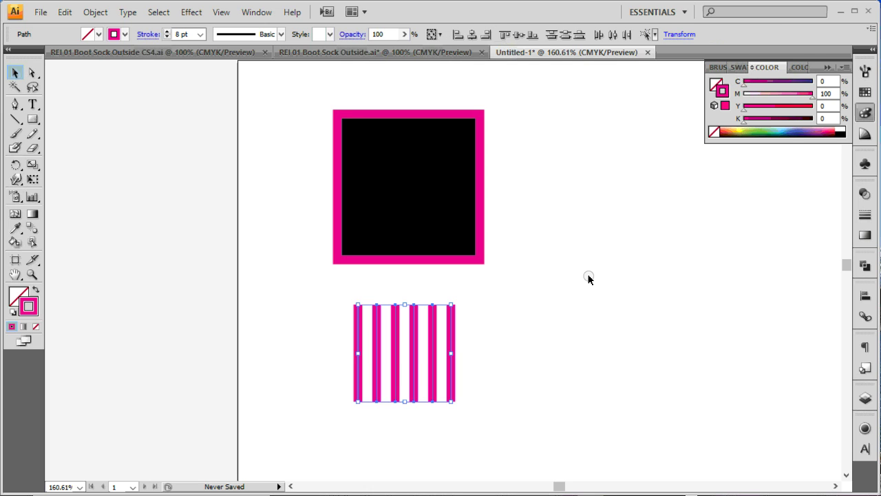
key(ctrl+g)
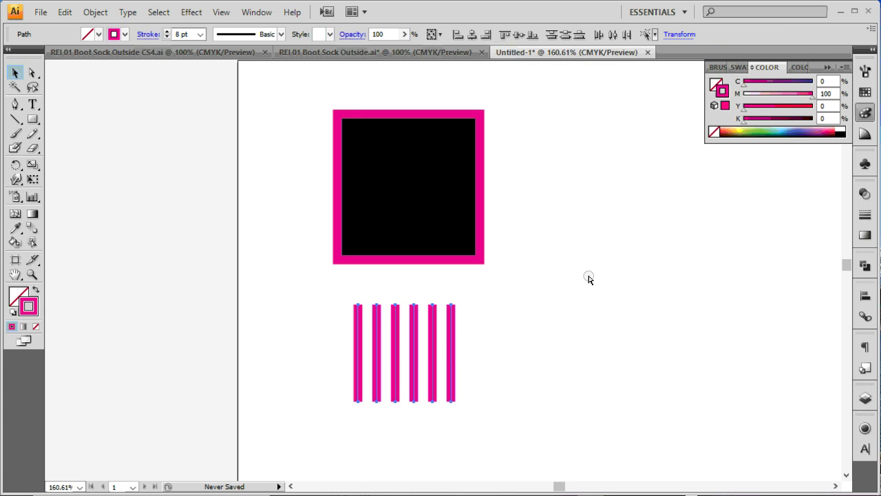
click(579, 278)
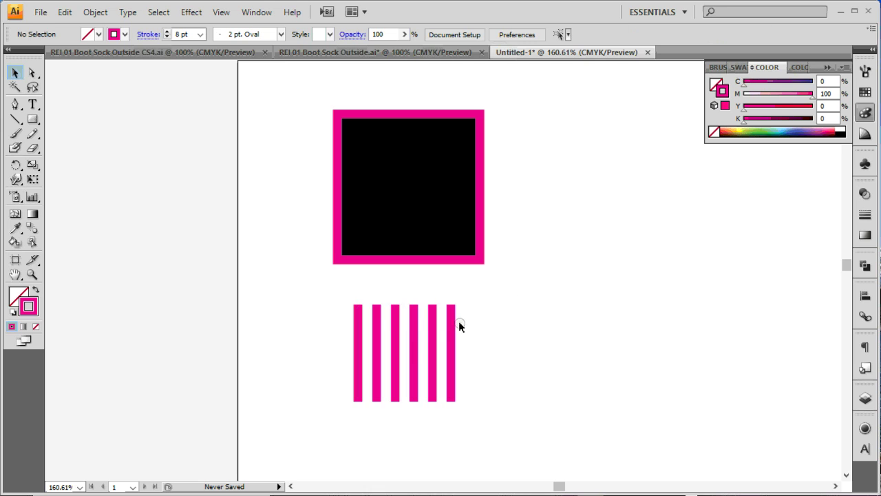
drag(451, 332, 492, 324)
key(ctrl+z)
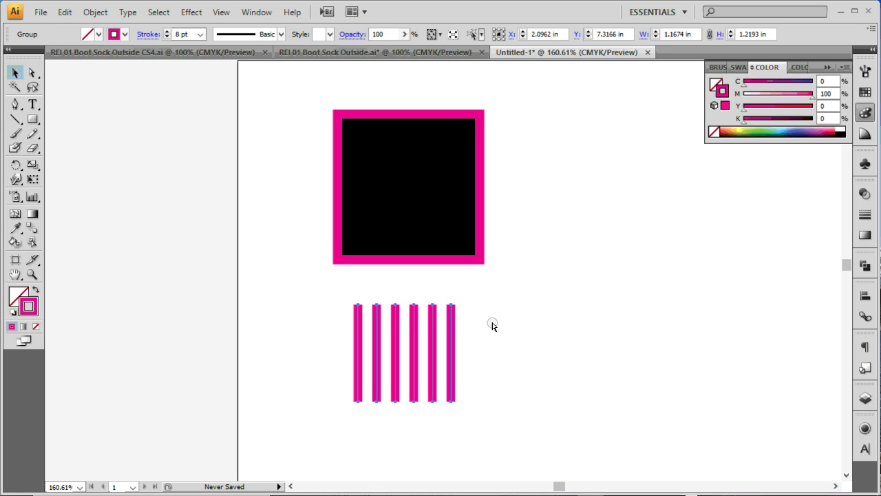
Ungroup the lines, try moving the last line away from the others, and undo that move.
key(ctrl+shift+g)
click(492, 324)
drag(452, 332, 501, 307)
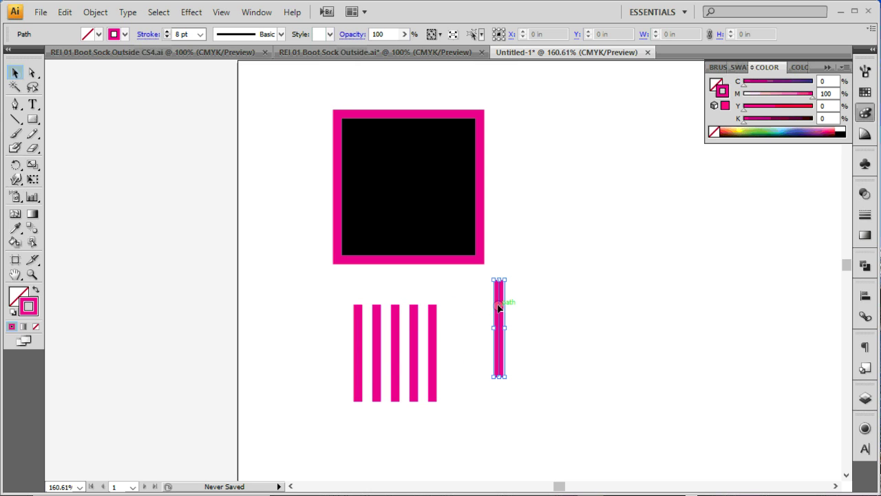
key(ctrl+z)
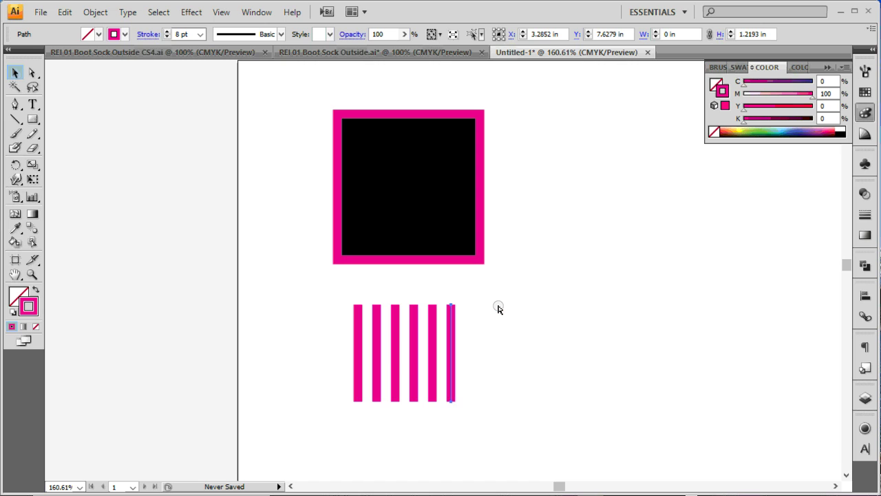
Select all six vertical lines below the square and group them again.
drag(499, 308, 274, 348)
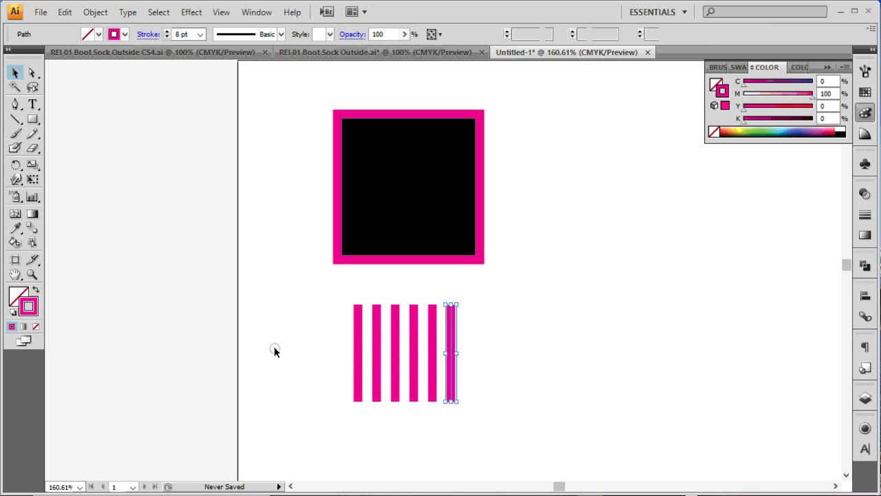
key(ctrl+g)
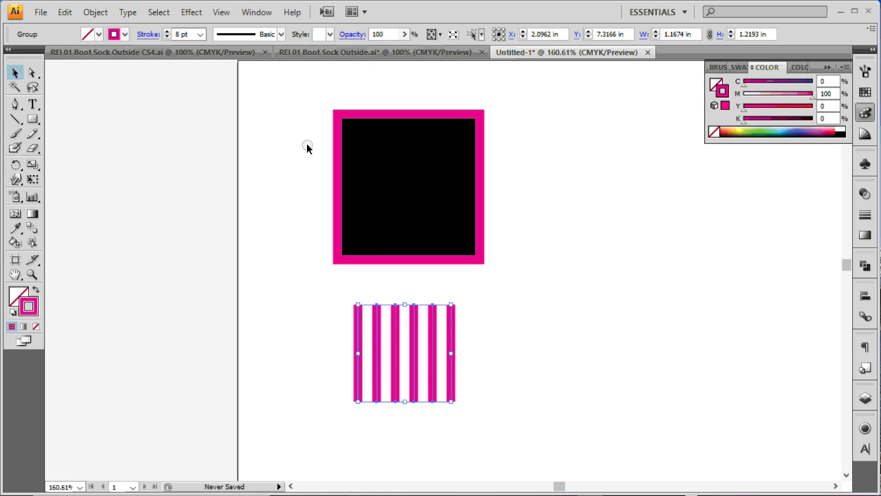
click(308, 314)
Try moving the line group up beside the square, stepping through undo and redo and finally undoing the move.
drag(451, 325, 653, 250)
key(ctrl+z)
key(ctrl+z)
key(ctrl+shift+z)
key(ctrl+shift+z)
key(ctrl+z)
key(ctrl+z)
key(ctrl+shift+z)
key(ctrl+shift+z)
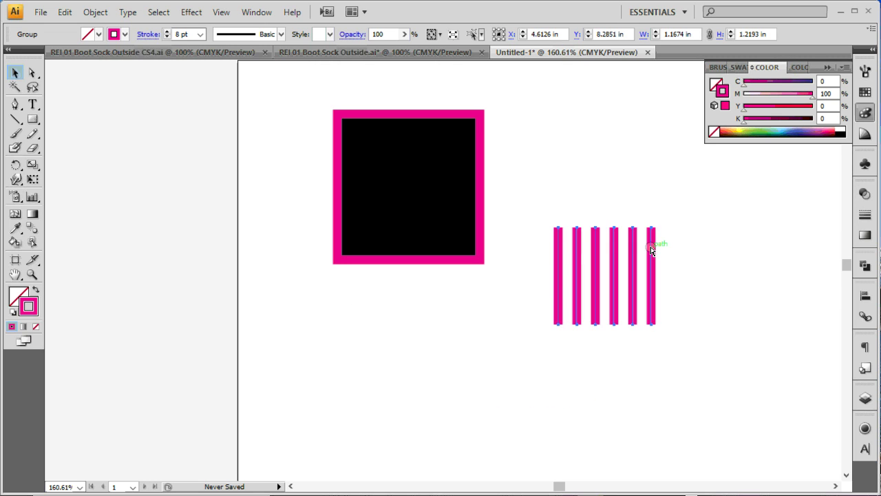
key(ctrl+z)
key(ctrl+z)
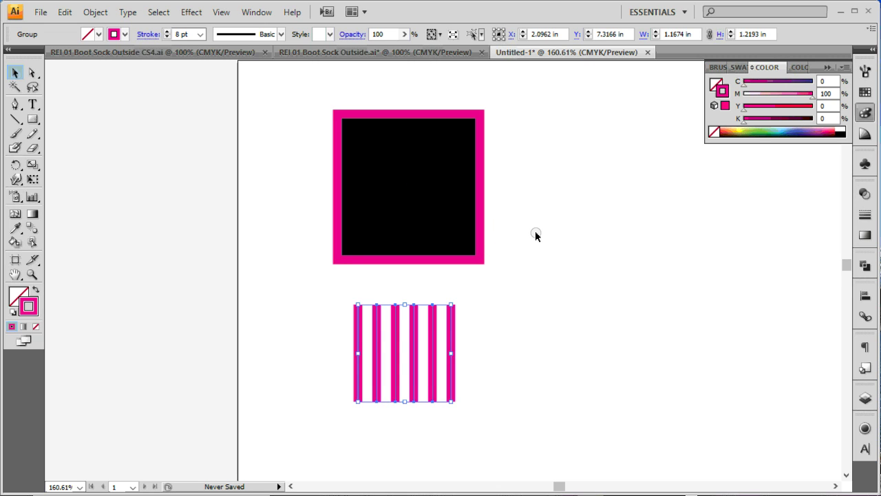
Copy the black square and set the original square's fill to 43% black.
click(462, 232)
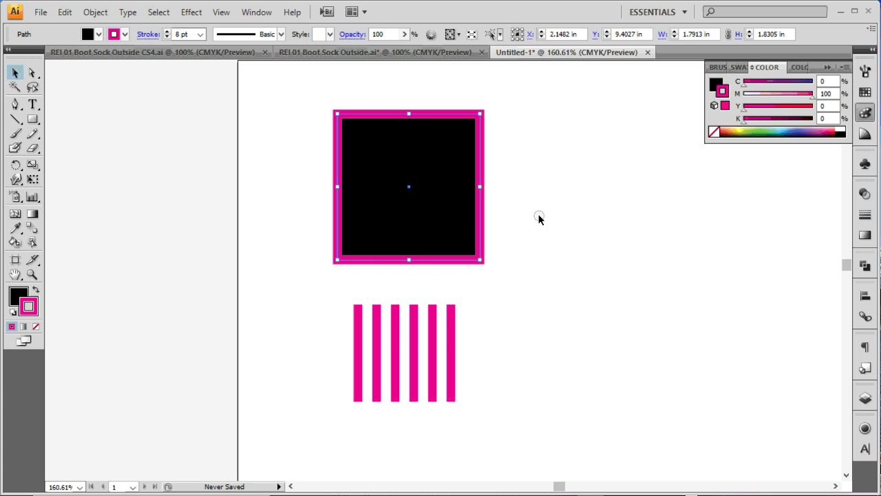
key(ctrl+shift+b)
key(ctrl+shift+b)
click(13, 296)
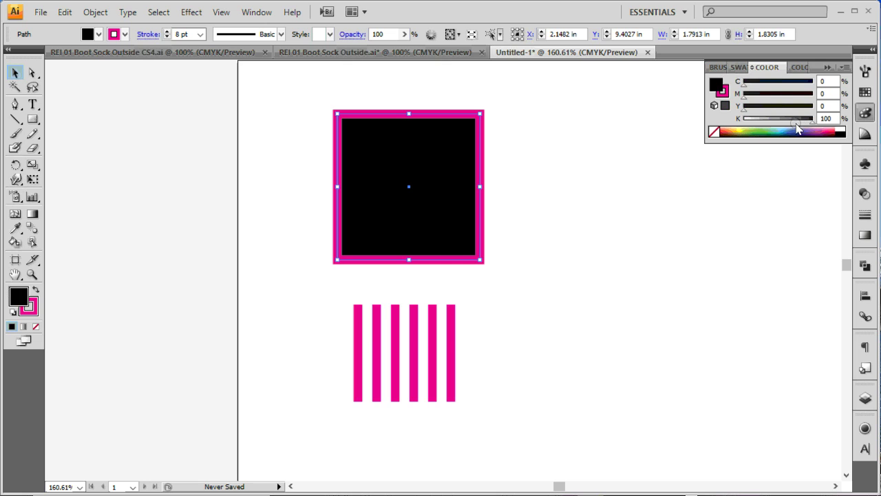
click(790, 119)
drag(790, 120, 773, 120)
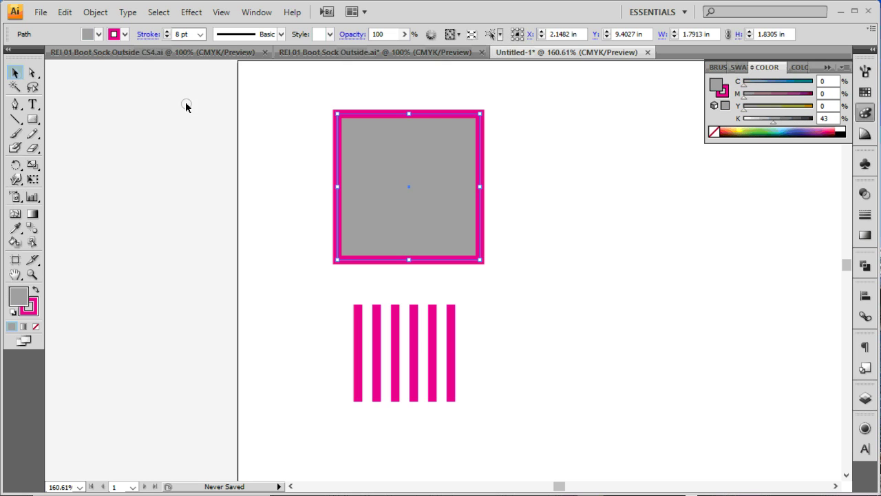
Remove the square's magenta stroke and lighten its fill to 23% black.
click(29, 309)
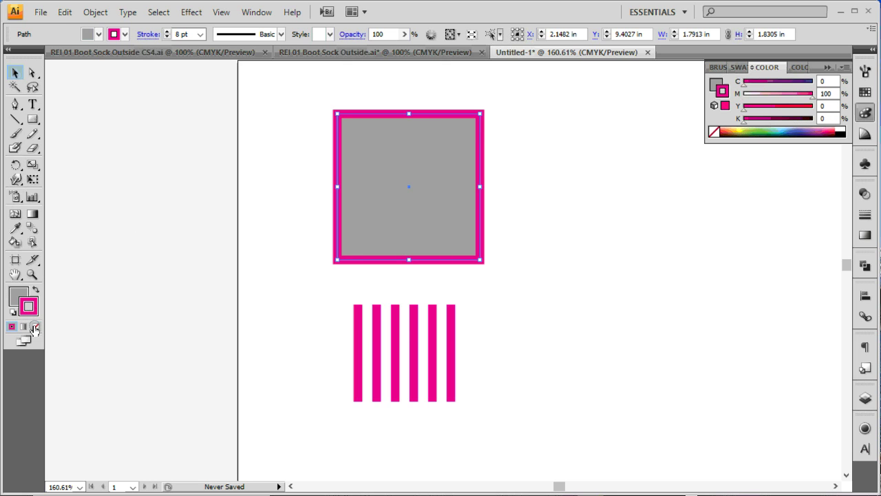
key(slash)
click(26, 291)
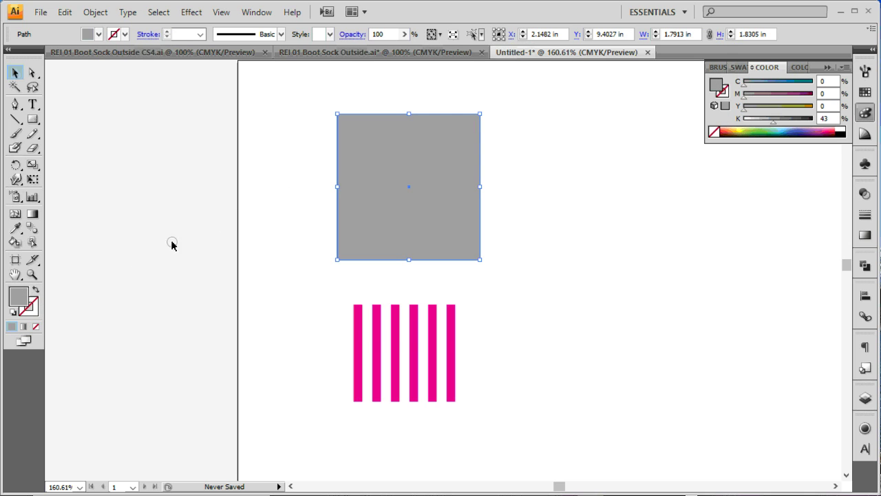
drag(778, 117, 763, 118)
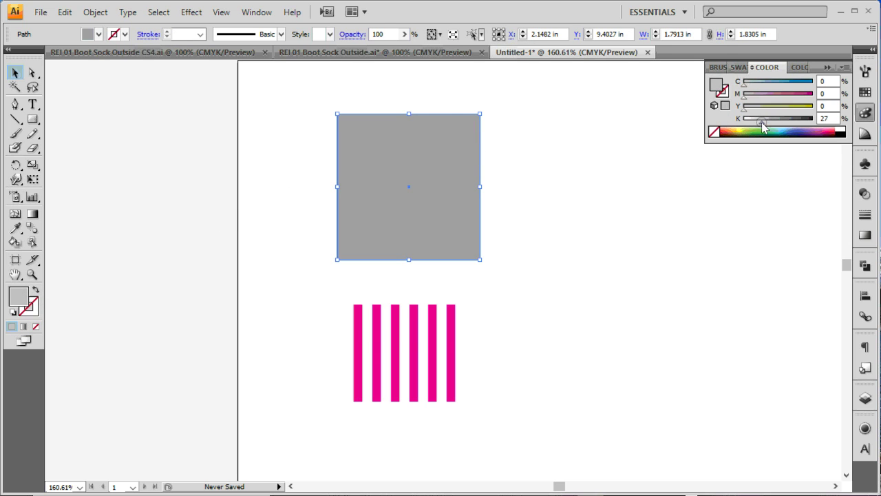
click(593, 169)
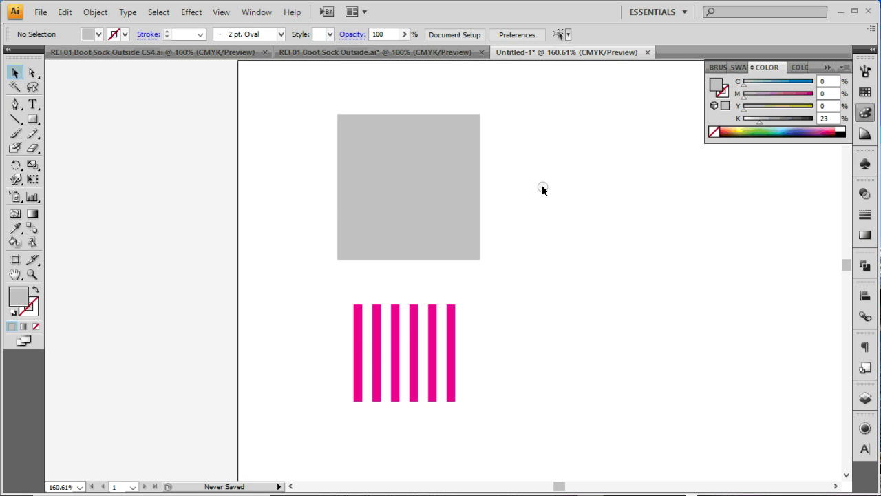
Paste the copied square in front of the grey one and remove its fill, leaving only the magenta outline.
key(ctrl+z)
key(ctrl+z)
key(ctrl+z)
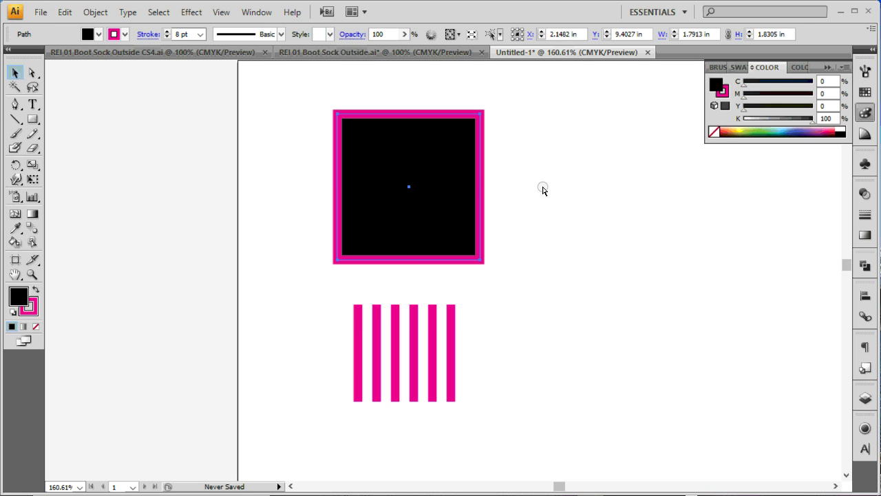
click(36, 327)
click(496, 280)
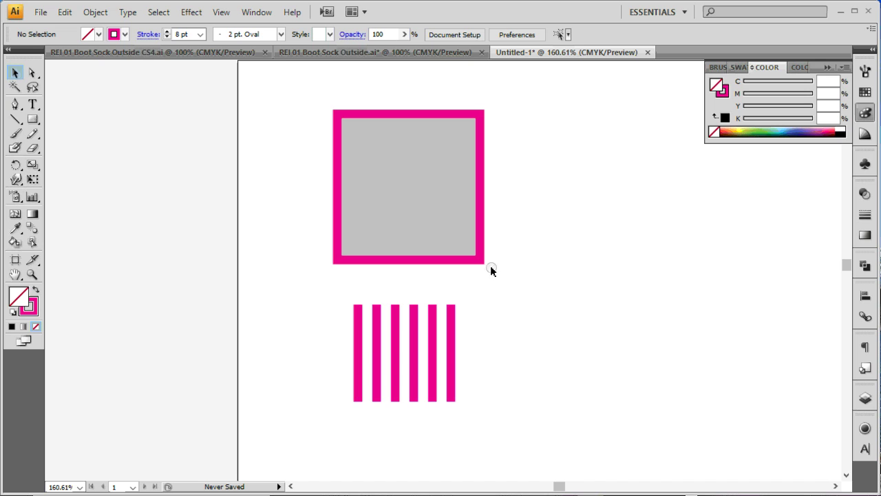
Try moving the grey square out of its magenta outline and shifting the line group, and undo both moves.
click(484, 257)
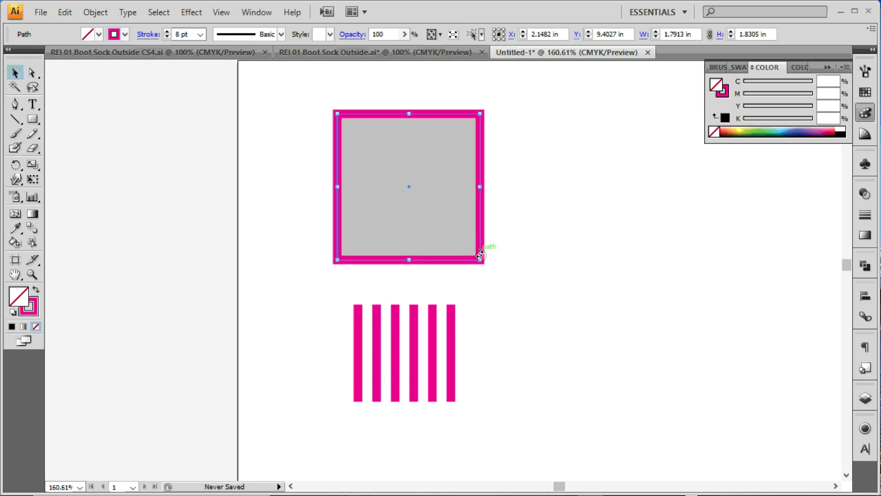
click(512, 272)
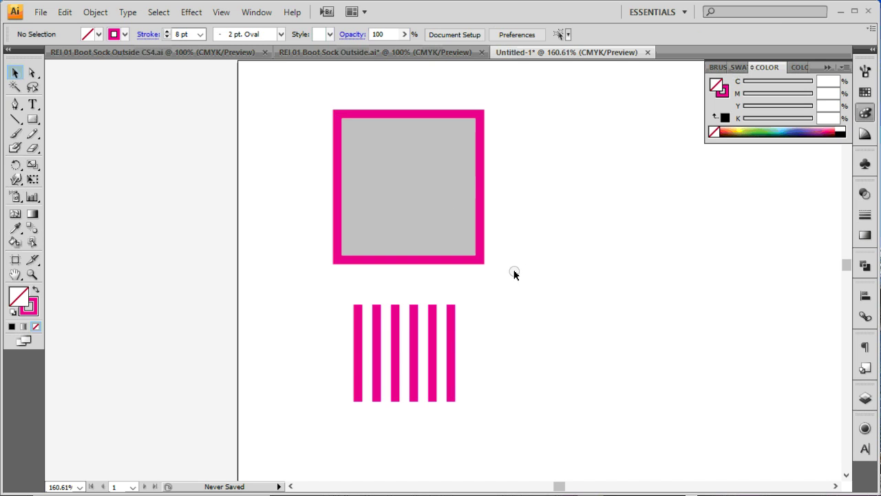
drag(460, 221, 622, 249)
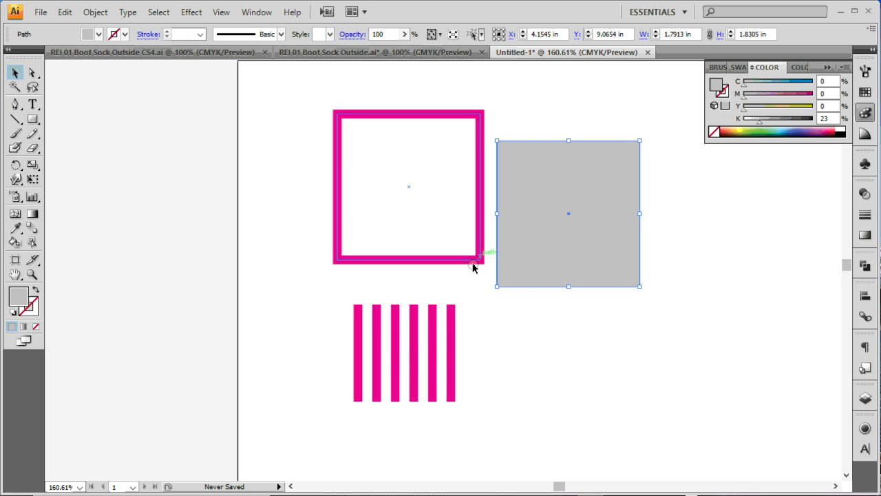
drag(451, 321, 466, 315)
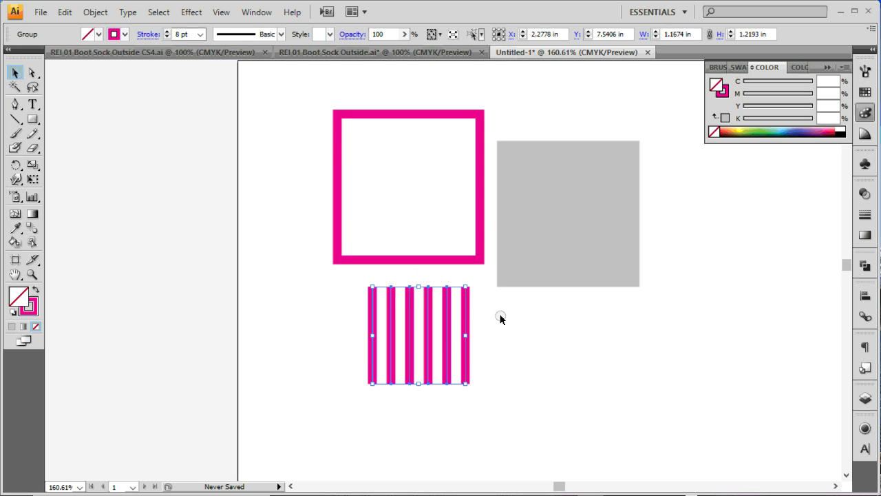
click(500, 318)
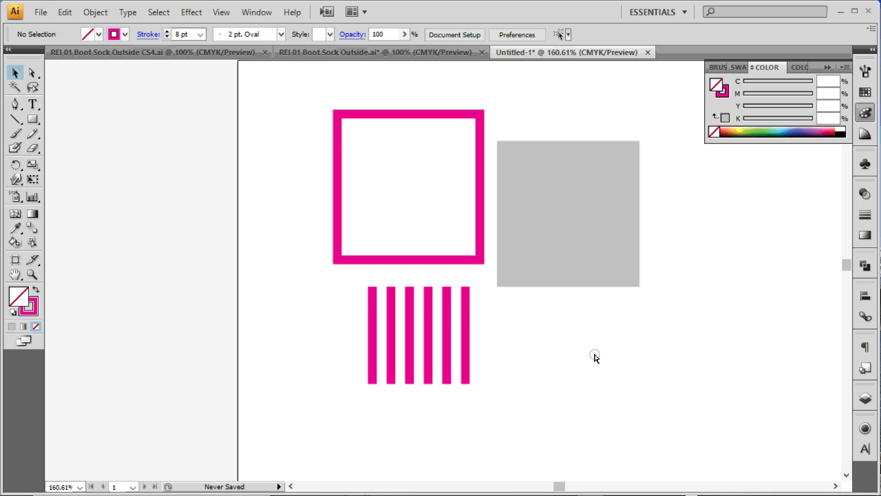
key(ctrl+z)
key(ctrl+z)
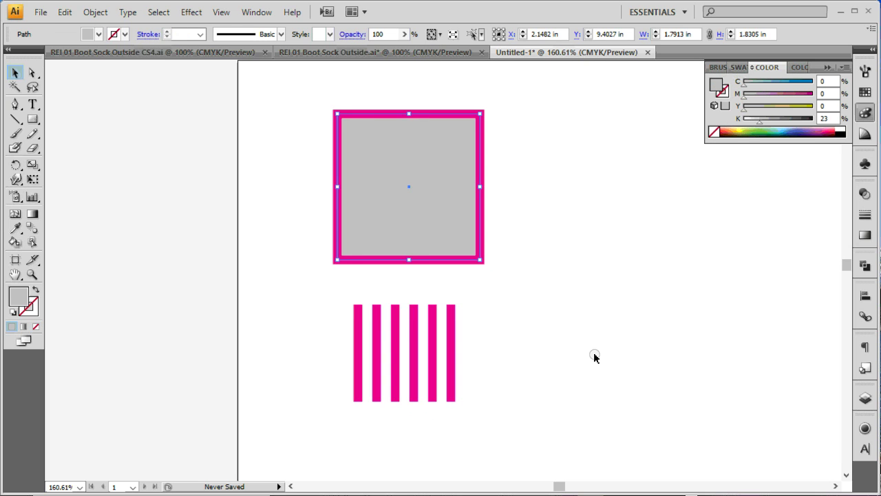
click(595, 354)
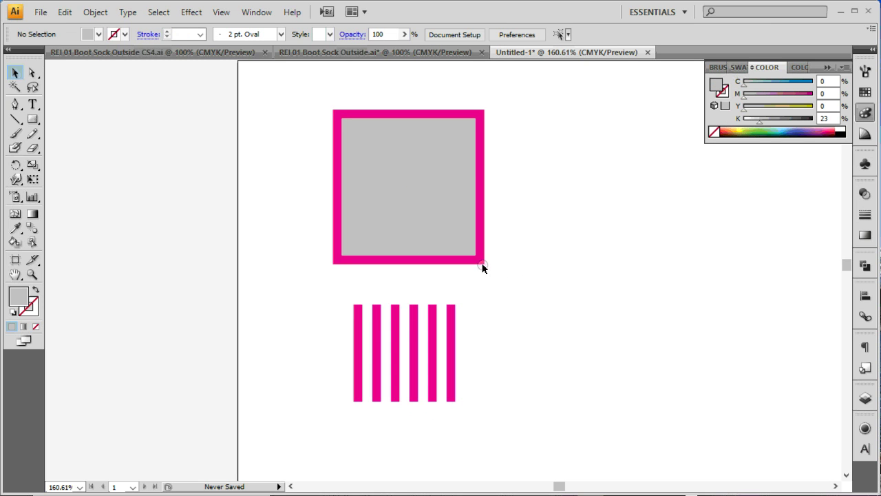
Group the grey square with its magenta outline and move the group about 0.73 in right and 0.58 in down.
click(441, 214)
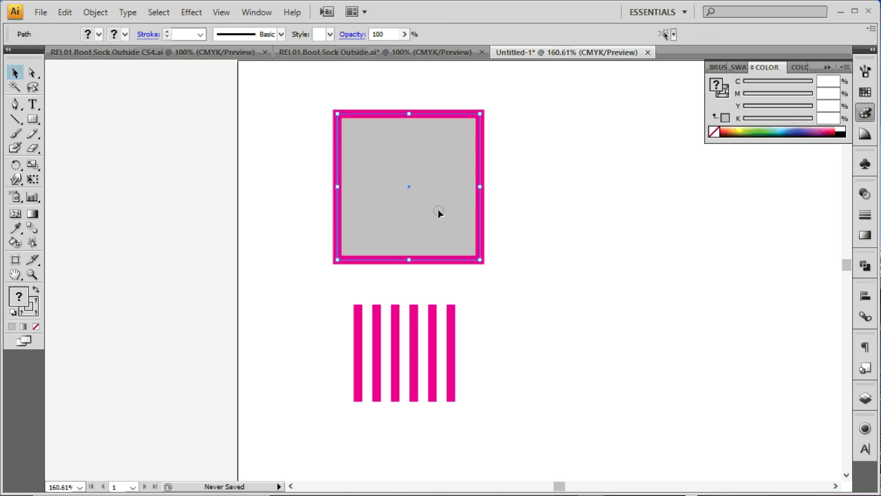
key(ctrl+g)
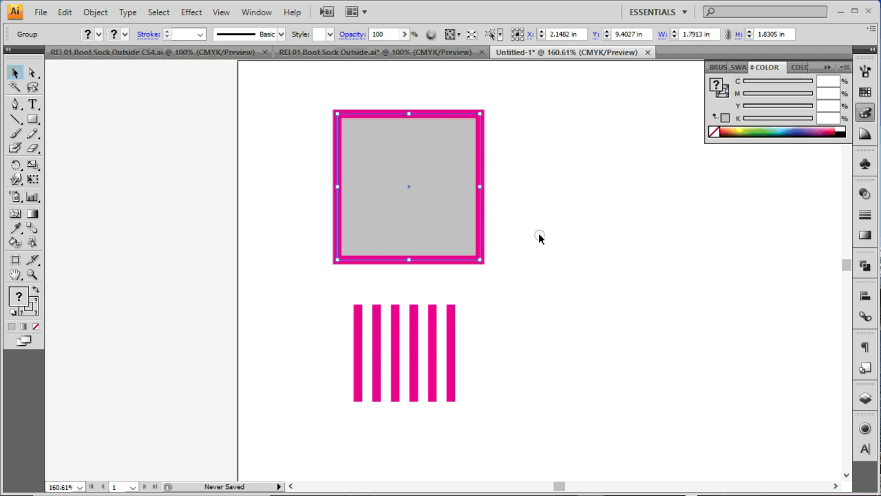
click(545, 237)
drag(399, 261, 457, 310)
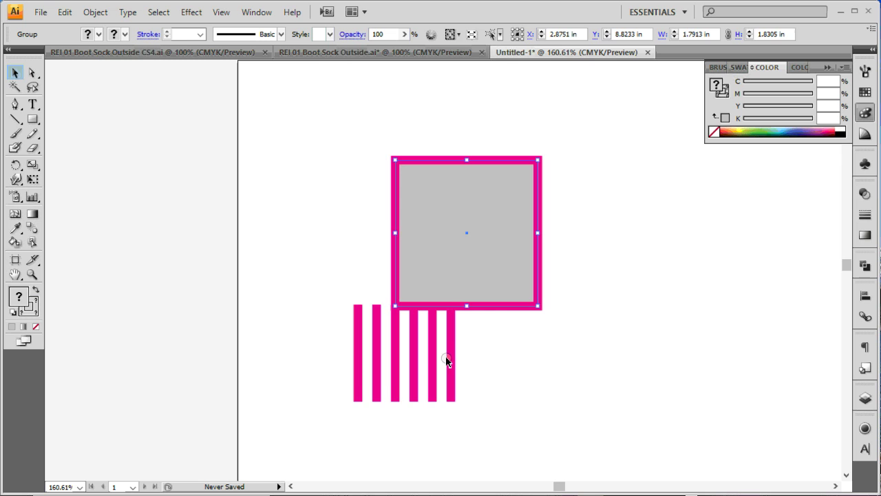
Move the line group to the center of the grey square and bring it to the front.
drag(455, 354, 498, 369)
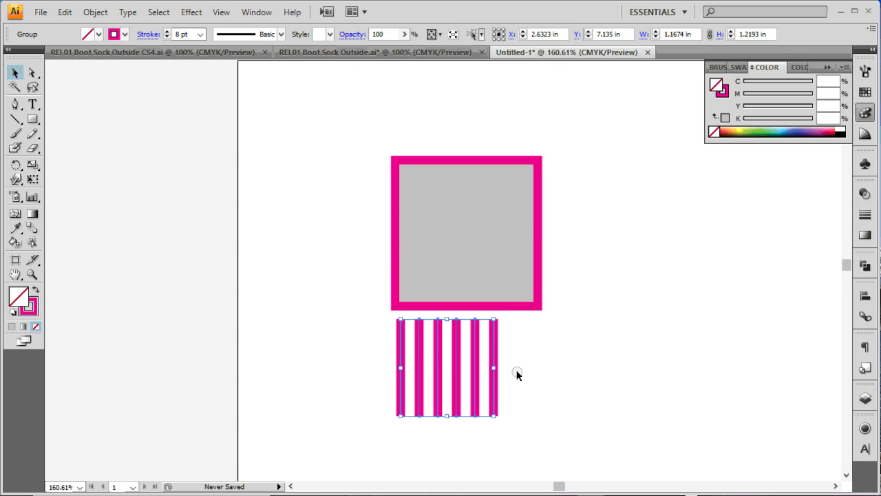
click(509, 371)
drag(496, 353, 513, 218)
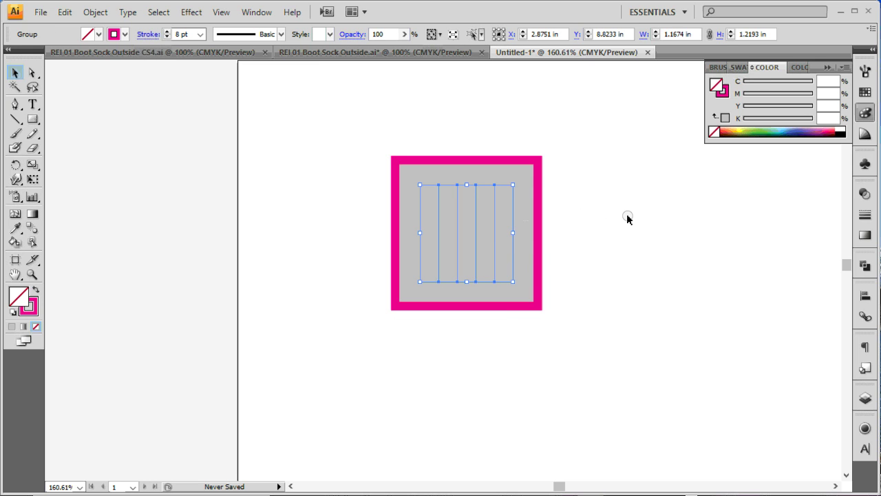
key(ctrl+shift+b)
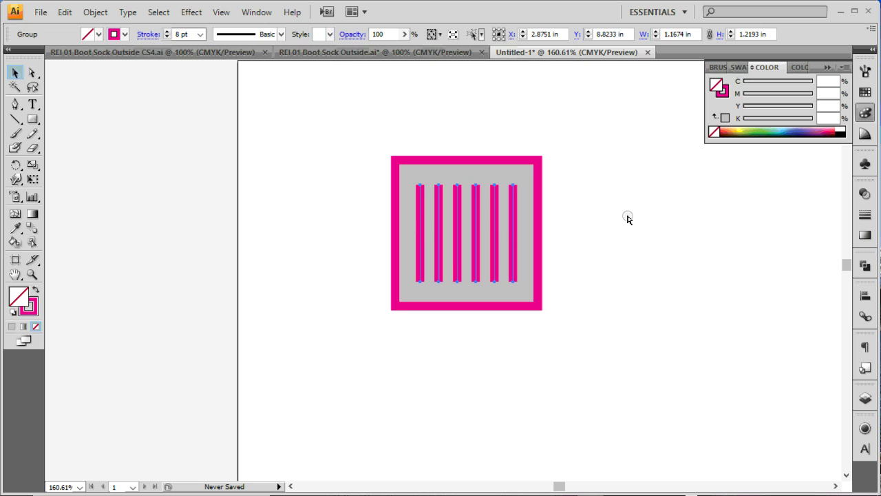
Delete the line group from the grey square.
key(ctrl+shift+b)
key(ctrl+shift+b)
key(Delete)
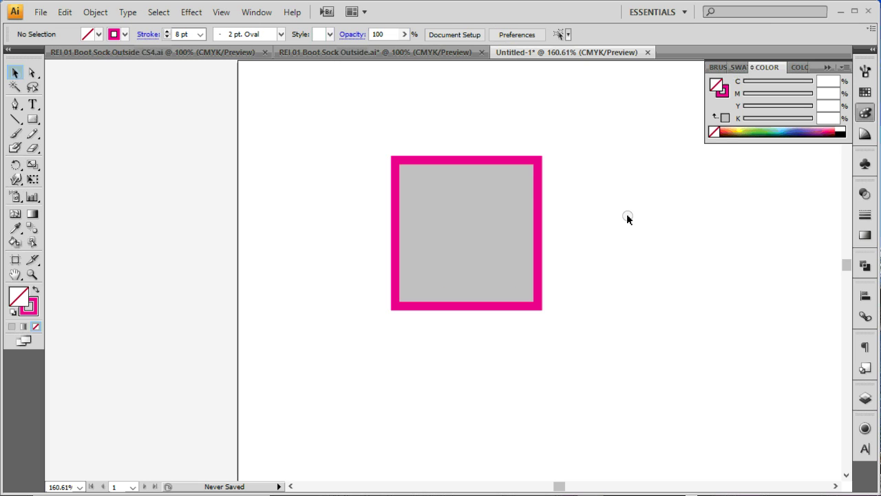
Duplicate the grey square group with its magenta outline and place the copy about 0.71 in right and 0.73 in below the original.
click(535, 233)
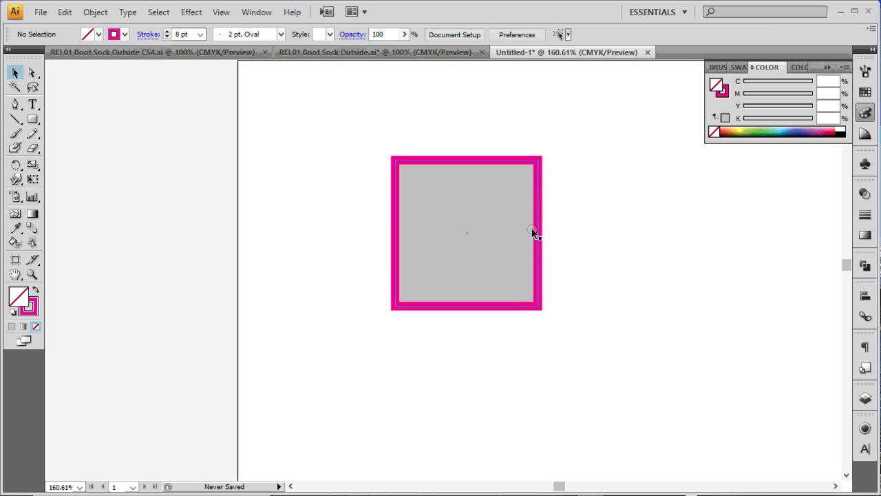
click(622, 210)
drag(529, 240, 567, 270)
click(641, 220)
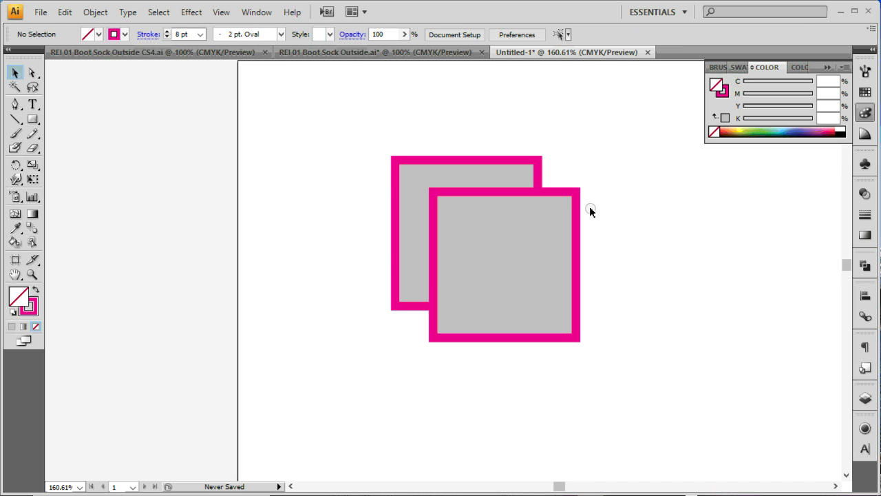
drag(515, 215, 534, 241)
click(566, 172)
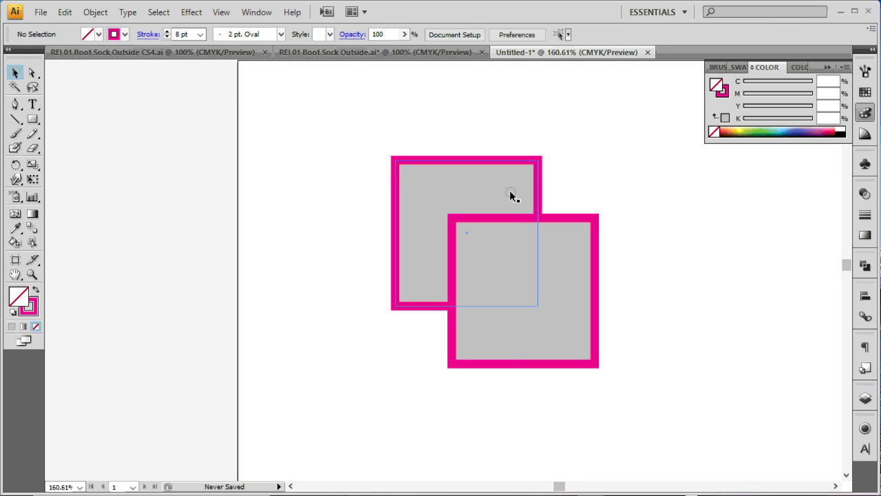
Try pasting the line group in front of the front square group, and undo the paste.
click(524, 250)
key(ctrl+shift+b)
key(ctrl+f)
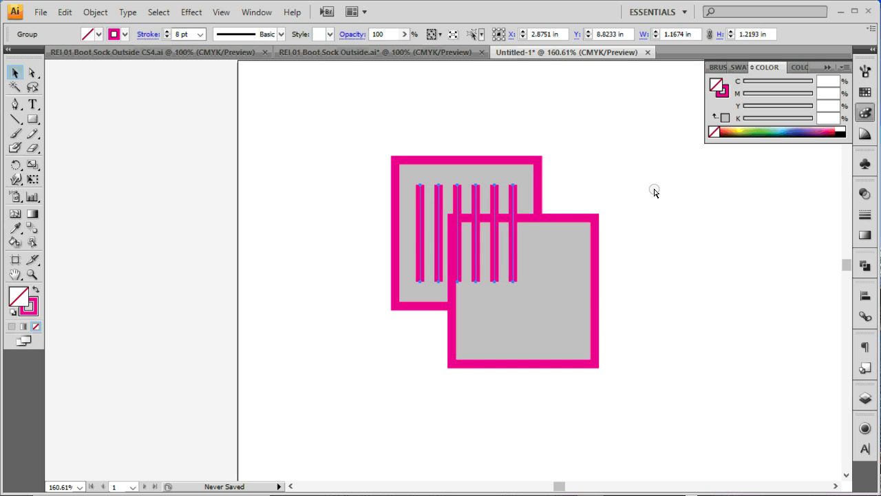
key(ctrl+z)
key(ctrl+shift+b)
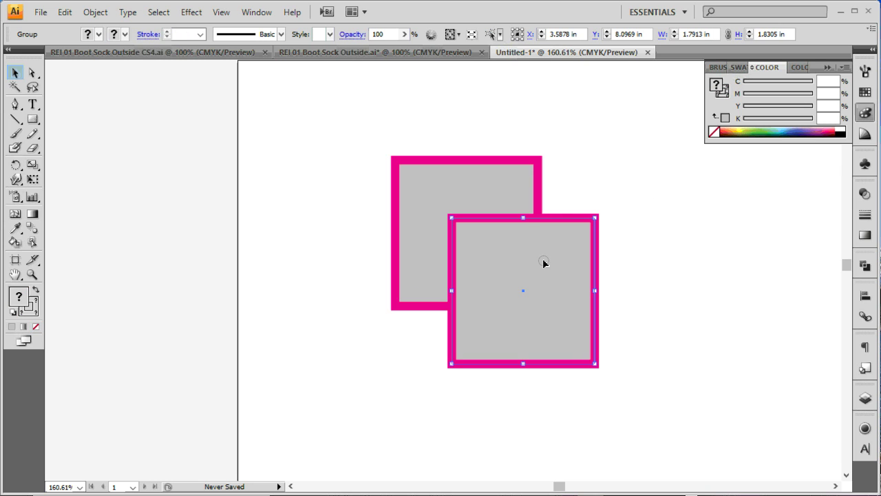
Try pasting the line group behind the front square group, and undo the paste.
key(ctrl+shift+b)
key(ctrl+b)
click(673, 219)
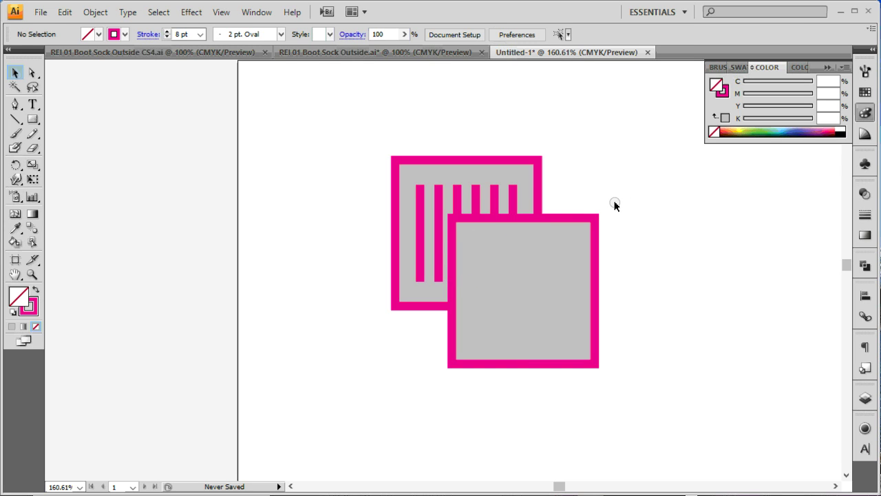
key(ctrl+z)
key(ctrl+shift+b)
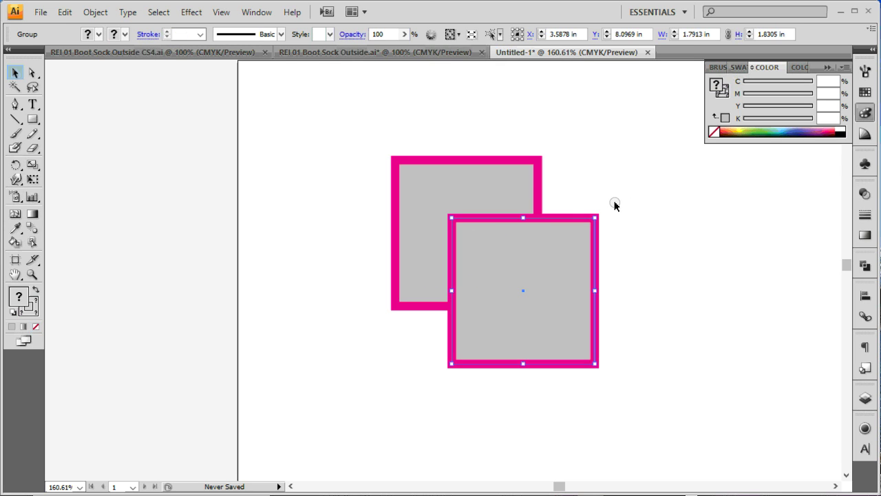
Try pasting the line group directly in front of the rear square group so it lies between the two squares.
click(518, 178)
key(ctrl+shift+b)
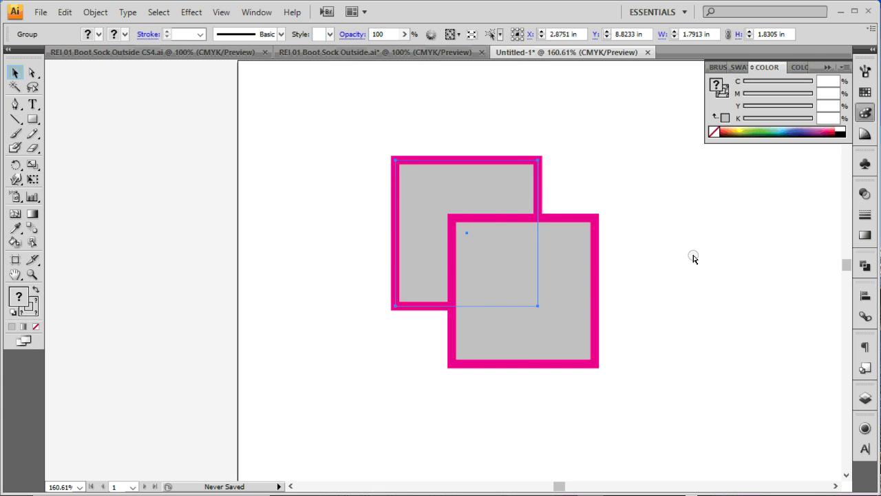
key(ctrl+f)
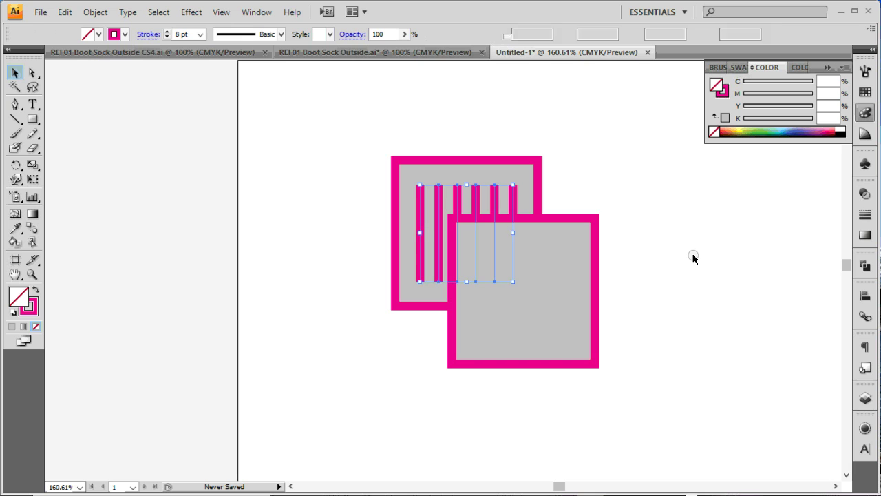
click(693, 256)
Try moving the front square, line group and rear square apart individually, and undo the moves and the paste.
drag(584, 269, 528, 301)
drag(500, 226, 390, 227)
drag(500, 187, 559, 187)
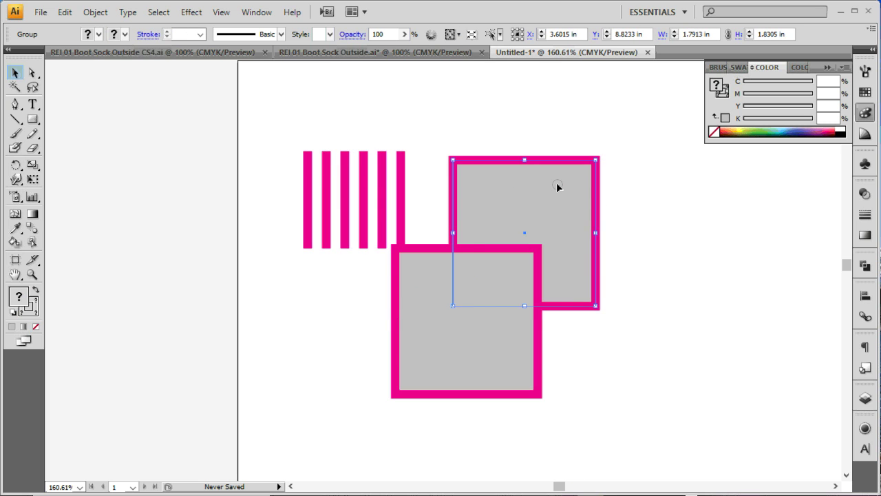
key(ctrl+z)
key(ctrl+z)
key(ctrl+z)
key(ctrl+z)
key(ctrl+z)
key(ctrl+z)
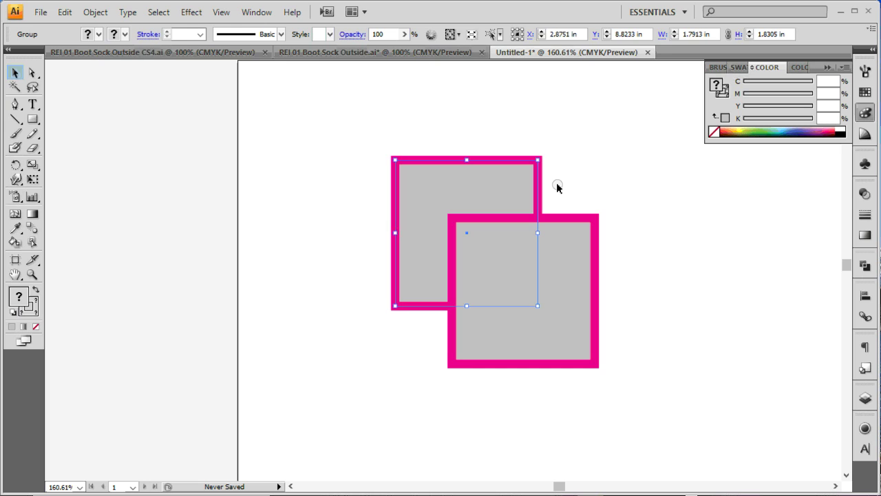
key(ctrl+z)
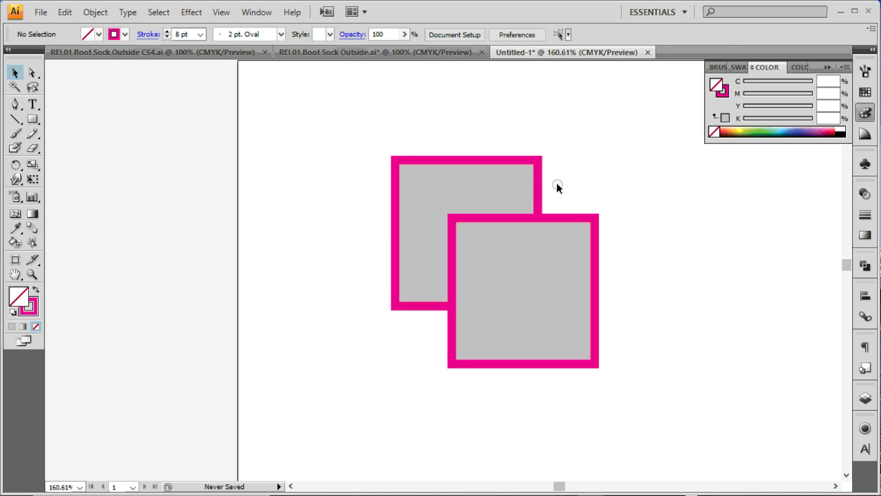
Try moving only the rear square's grey fill out of its outline and shifting the group, and undo both moves.
click(501, 196)
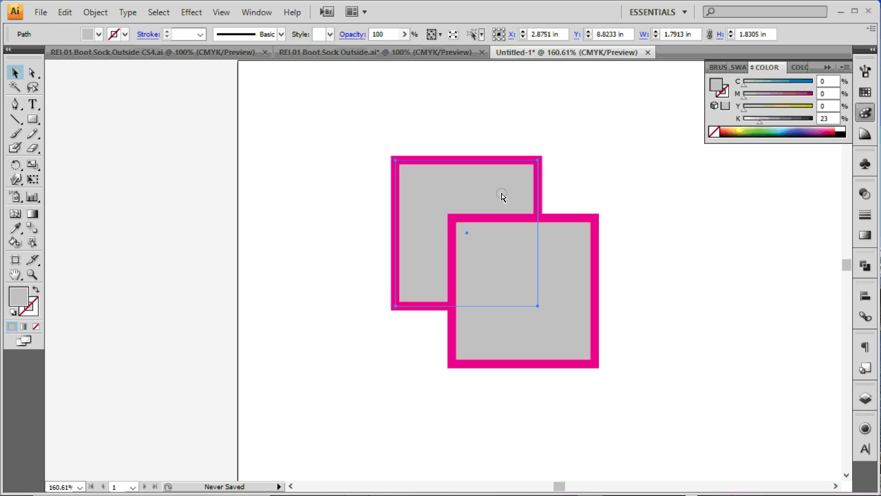
drag(499, 193, 400, 137)
drag(529, 168, 581, 153)
key(ctrl+z)
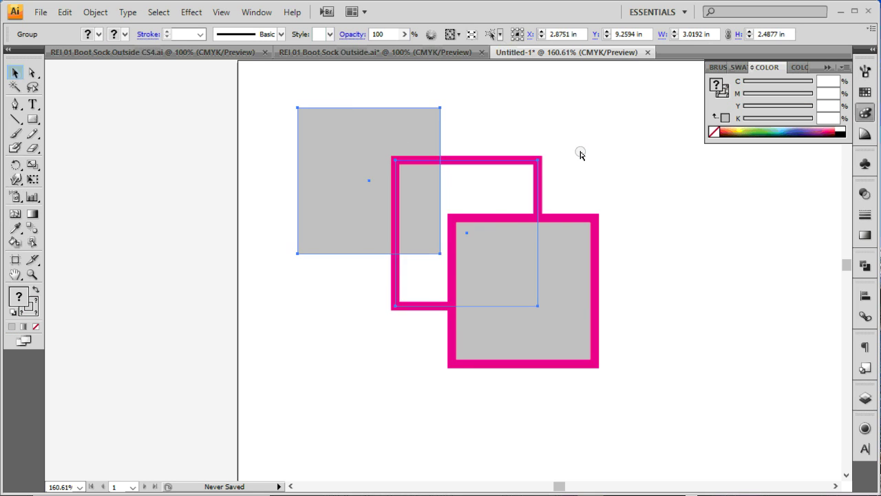
key(ctrl+z)
Try moving only the front square's grey fill slightly to the right, and undo the move.
click(580, 154)
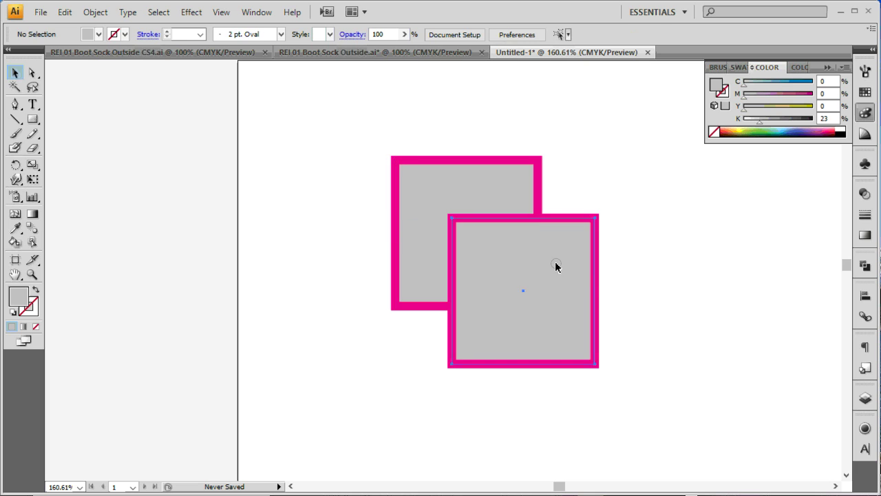
drag(555, 261, 572, 264)
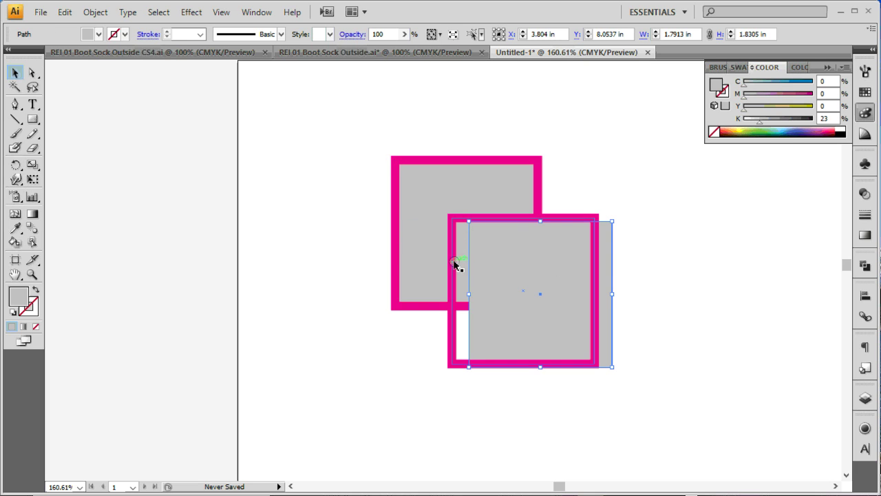
key(ctrl+z)
click(561, 169)
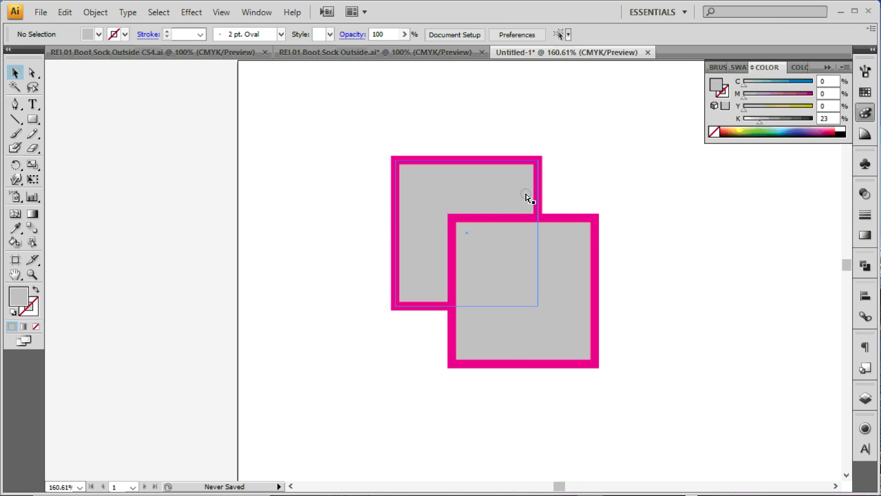
Select only the grey fill inside the rear group and paste the line group in front of it, nested within that group.
click(500, 205)
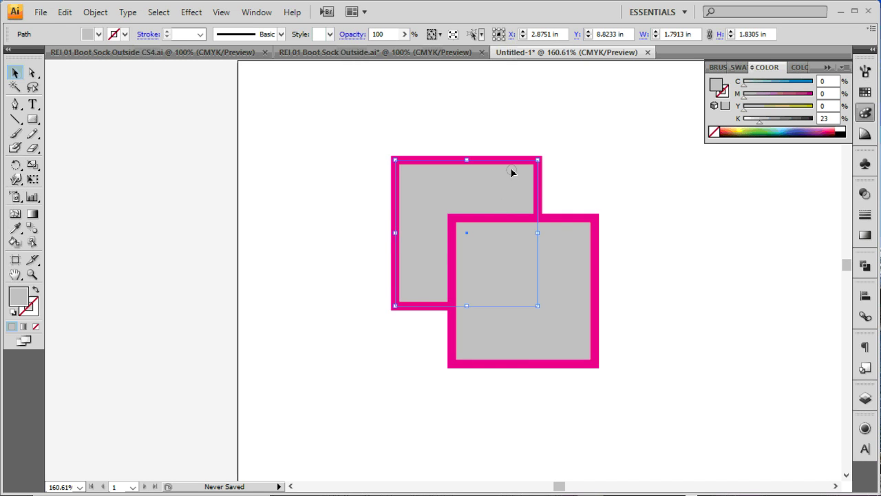
click(609, 174)
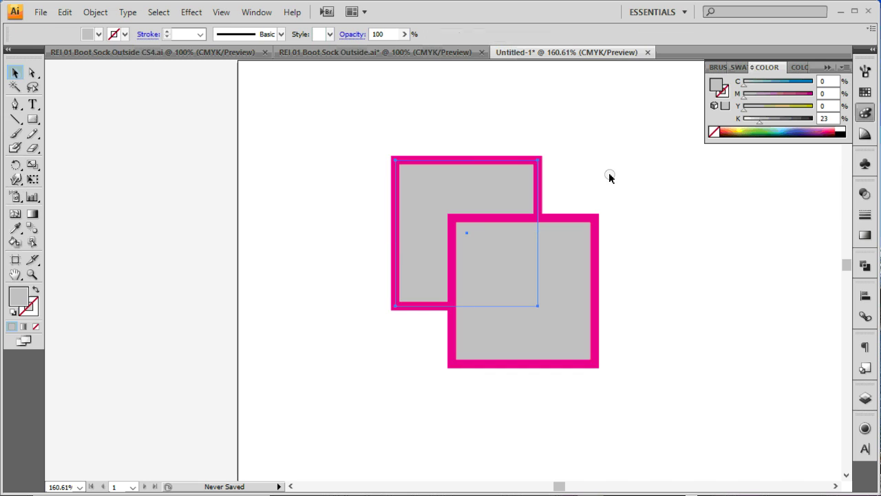
click(510, 193)
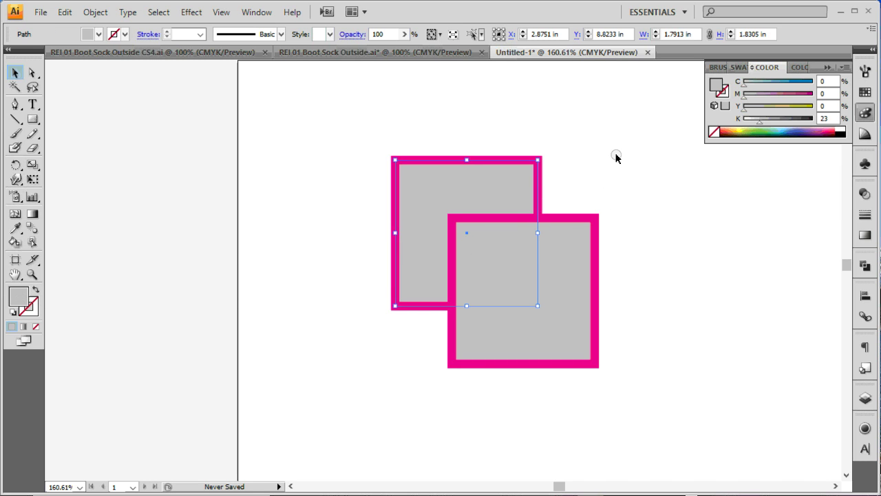
key(ctrl+z)
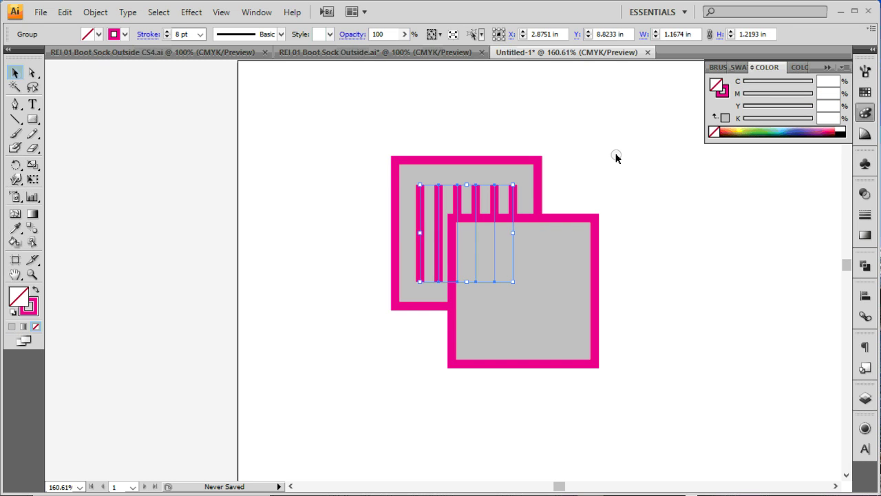
click(557, 179)
Move the rear square group with its nested lines about 0.35 in right and 0.30 in up.
drag(531, 186, 559, 162)
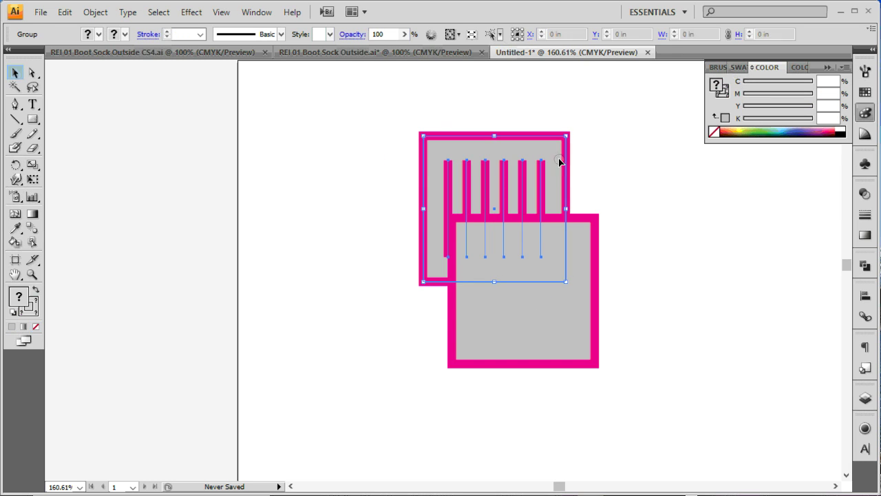
click(667, 161)
click(541, 194)
click(609, 146)
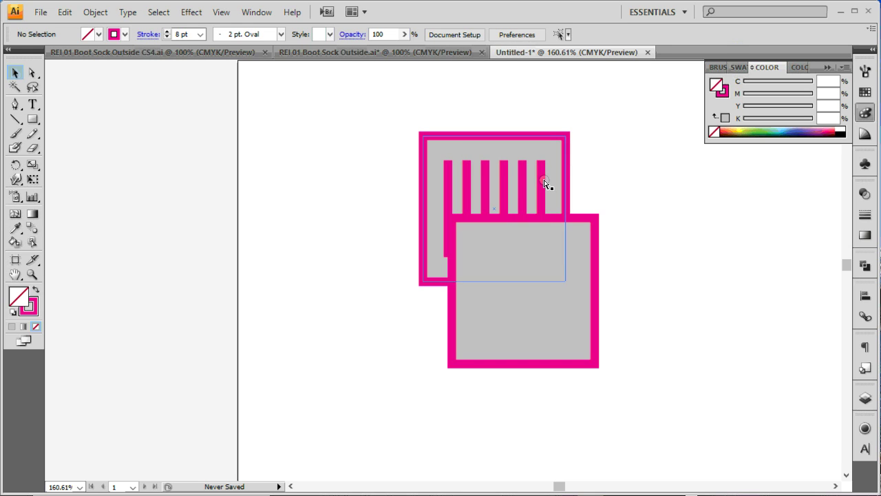
Move the rear square group with its nested lines about 0.42 in left and 0.27 in down.
click(541, 186)
click(522, 196)
click(567, 187)
drag(545, 195, 515, 210)
click(597, 183)
click(572, 174)
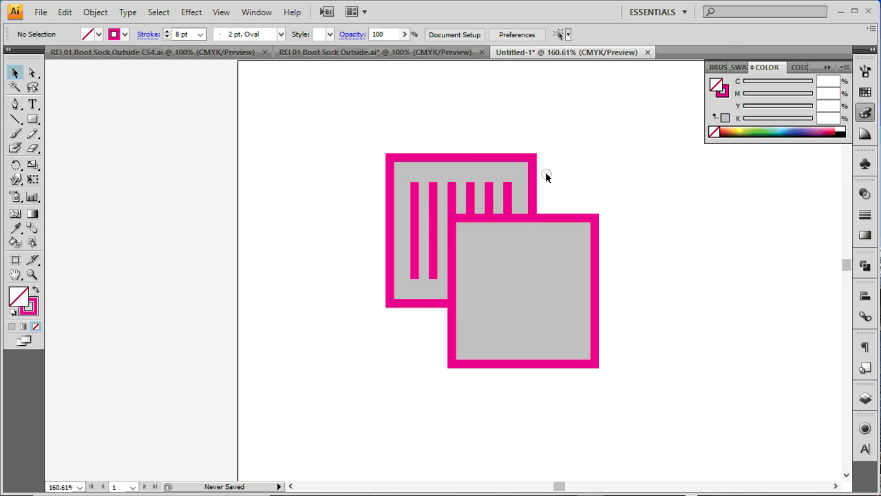
Isolate the rear group, try moving its line group about 0.84 in left and 0.69 in down, and undo the move.
double_click(503, 191)
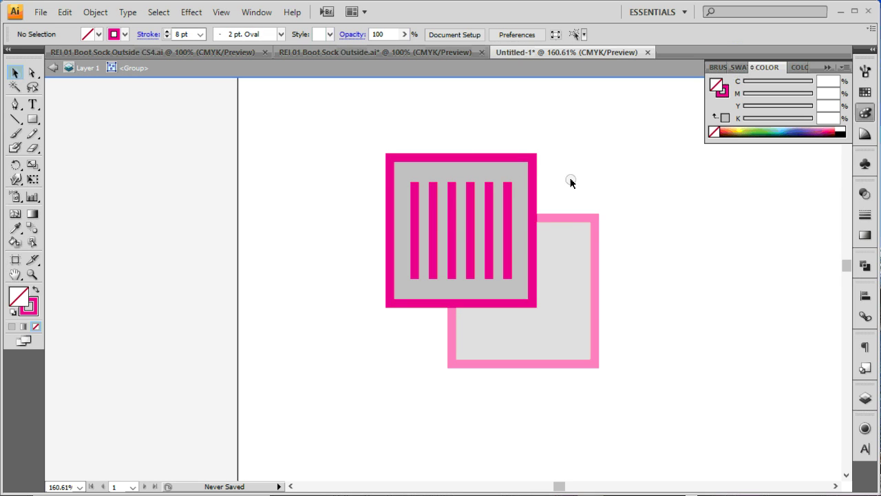
drag(507, 252, 440, 307)
double_click(640, 158)
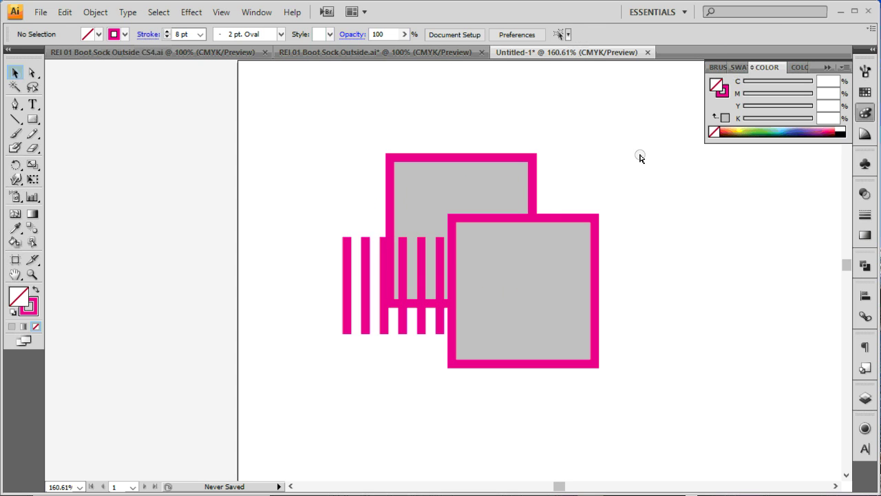
key(ctrl+z)
click(640, 158)
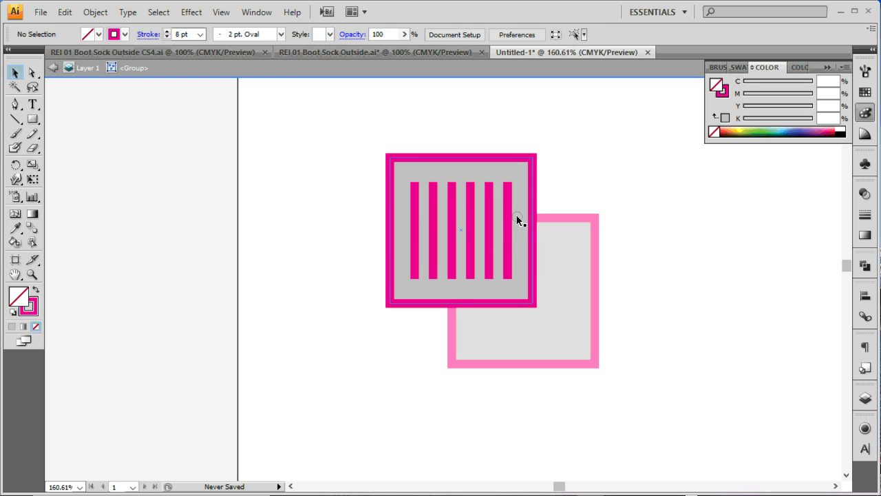
Isolate the nested line group, slant the lines by shifting their lower anchor points slightly right, and exit isolation mode.
double_click(506, 236)
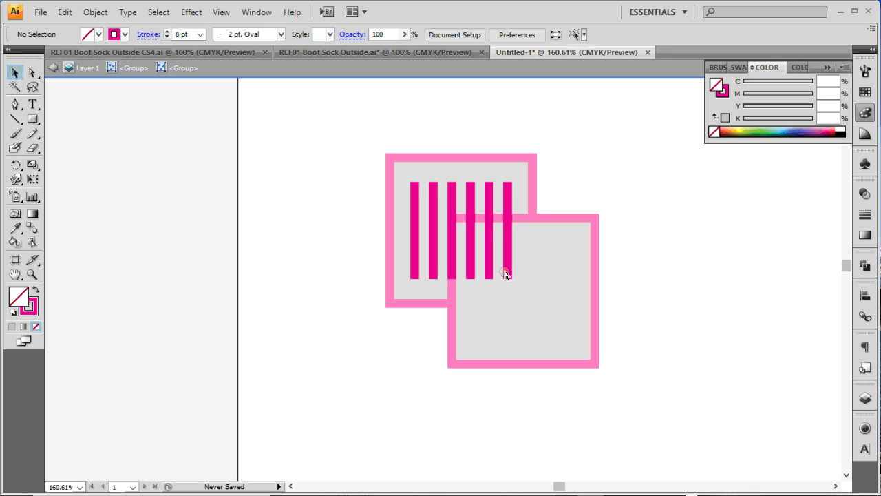
drag(530, 311, 491, 283)
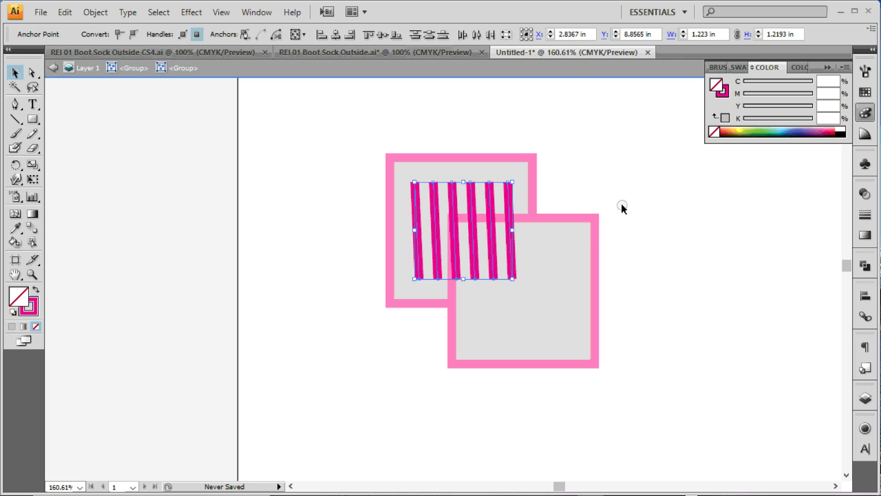
double_click(621, 203)
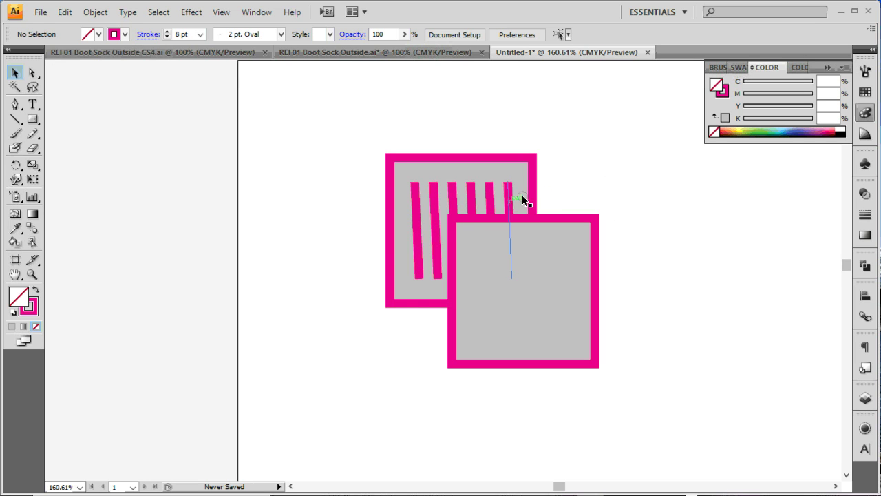
Undo the slanting of the lines and the latest moves of the rear square group.
key(ctrl+z)
key(ctrl+z)
key(ctrl+z)
key(ctrl+z)
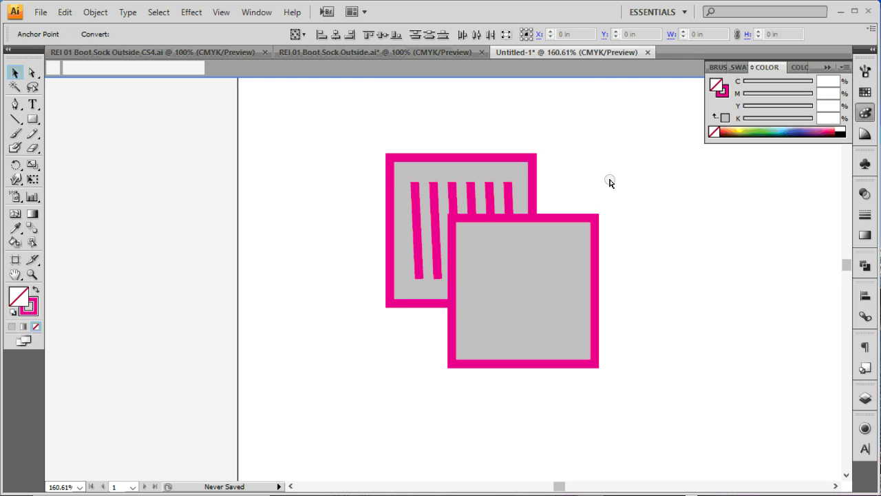
key(ctrl+z)
key(ctrl+z)
key(ctrl+z)
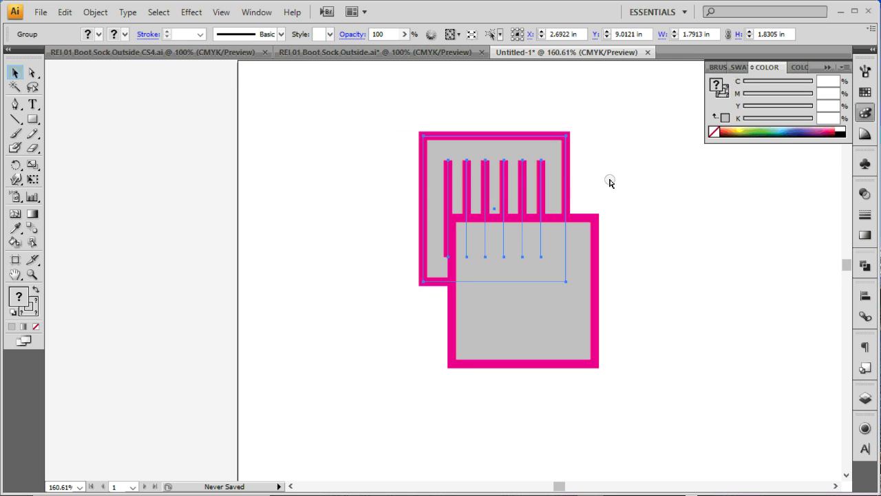
key(ctrl+z)
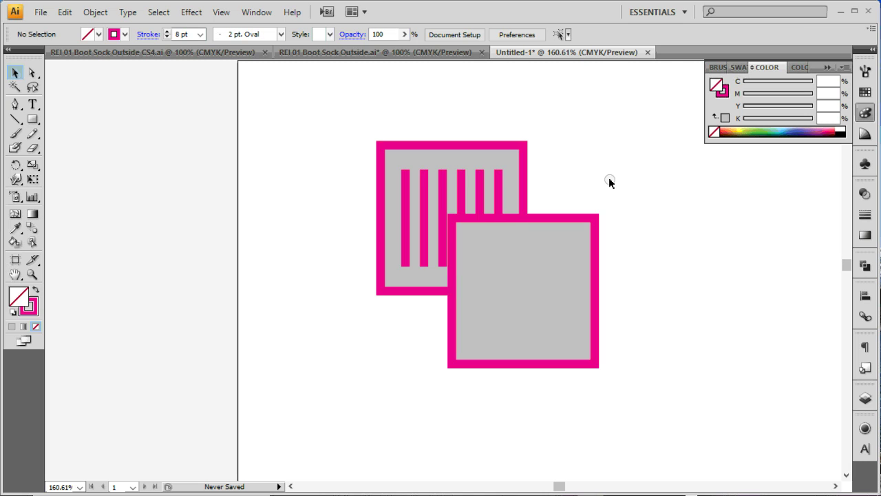
Draw a closed, smooth three-anchor shape with the Pen tool, about 2.79 in wide and 1.91 in high, overlapping the front square's lower-right corner.
key(ctrl+z)
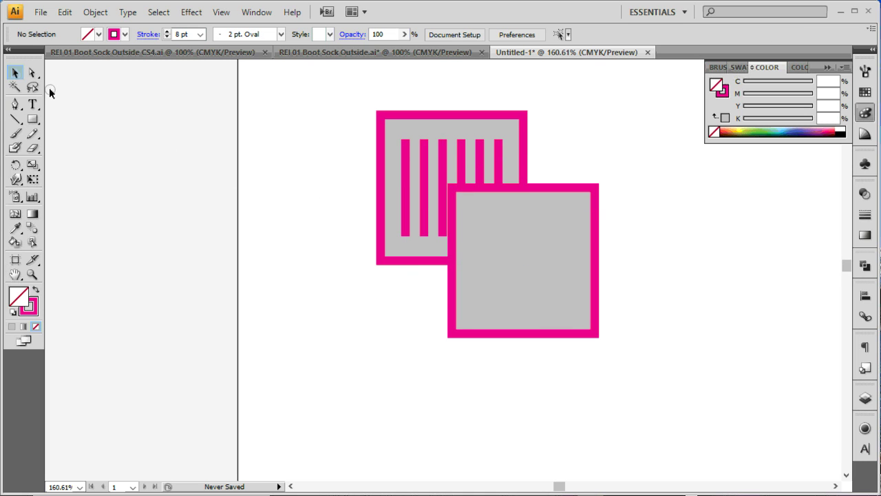
click(22, 106)
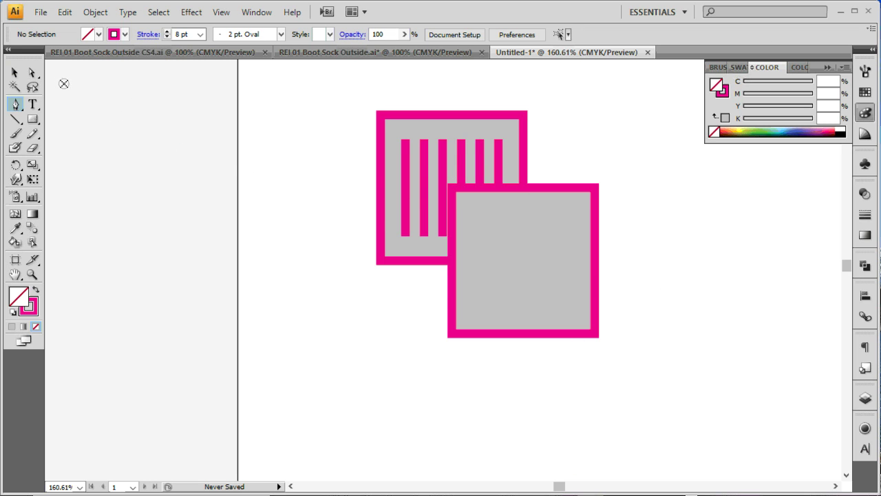
drag(716, 326, 656, 268)
drag(538, 283, 491, 343)
drag(521, 401, 573, 413)
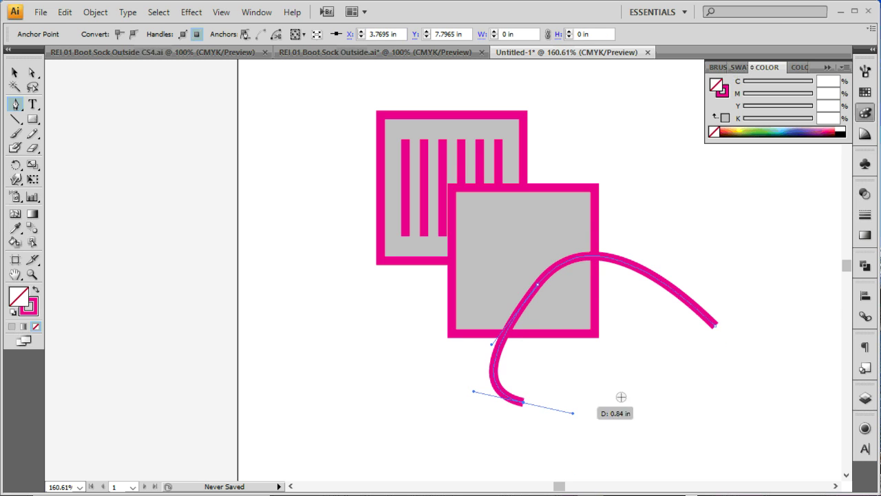
click(718, 324)
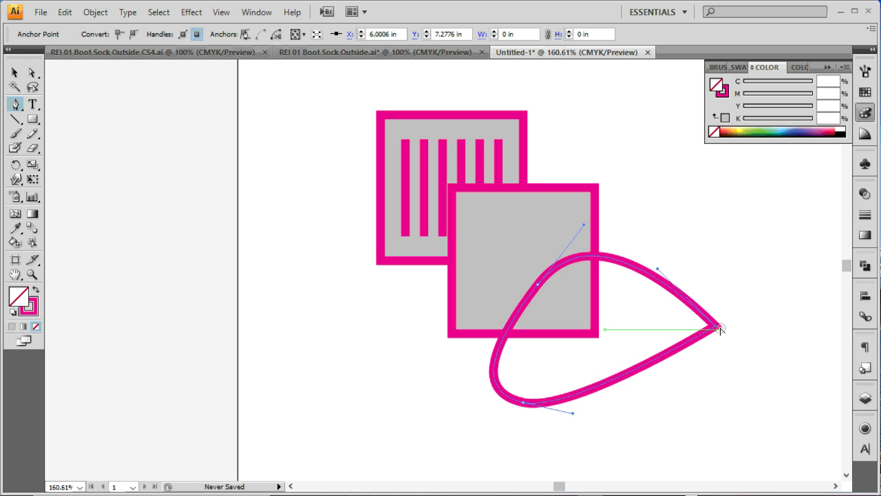
drag(718, 325, 715, 256)
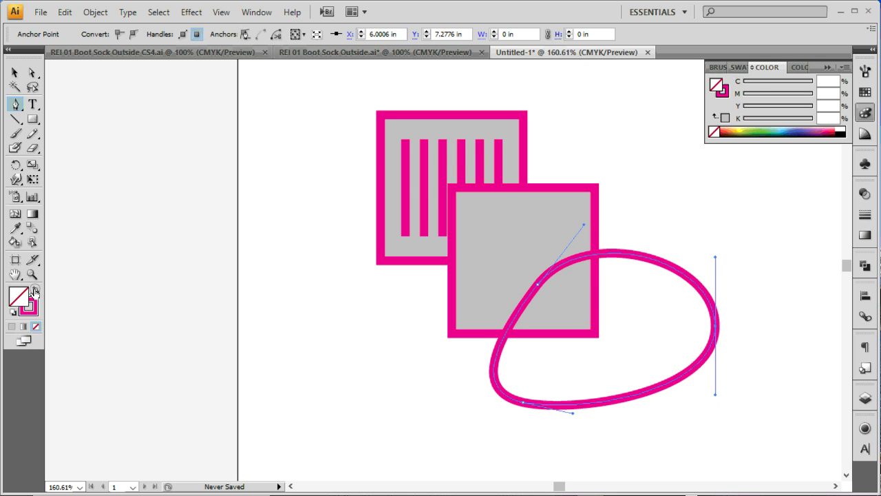
Swap the new shape's fill and stroke so it has a magenta fill and no stroke, and deselect it.
click(36, 290)
click(15, 72)
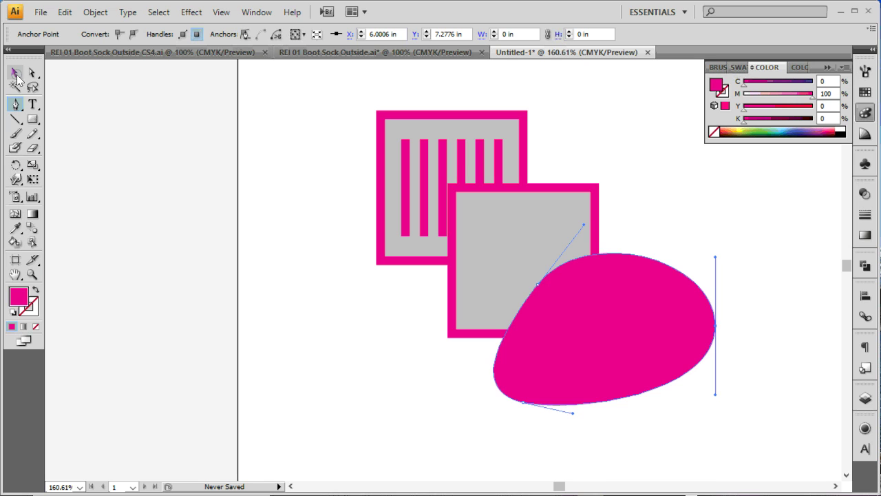
click(282, 274)
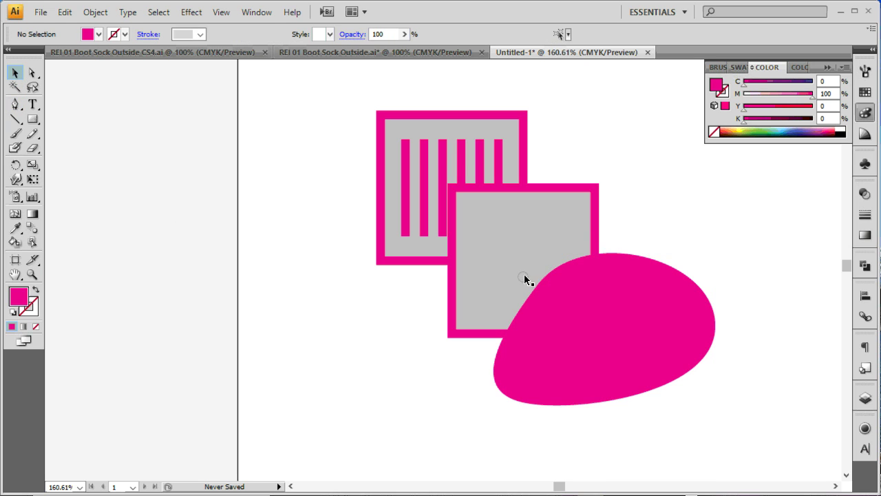
Select only the grey fill path inside the front square group and copy it.
click(646, 327)
click(567, 236)
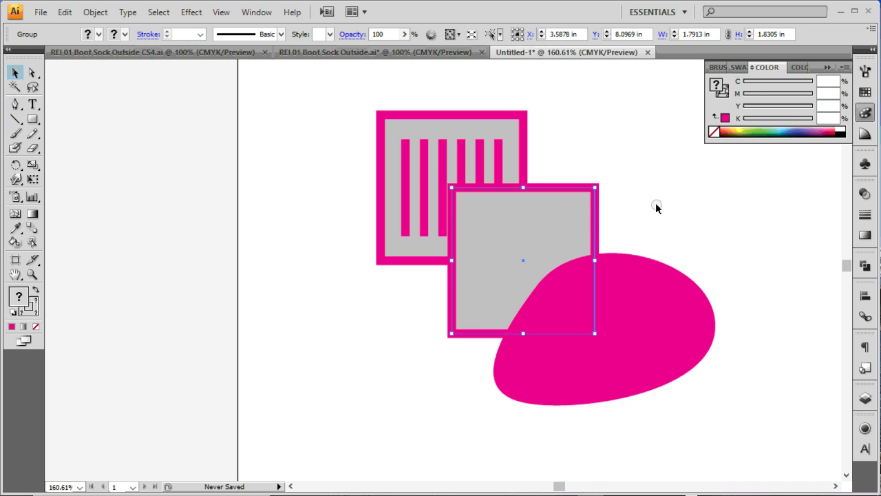
click(656, 203)
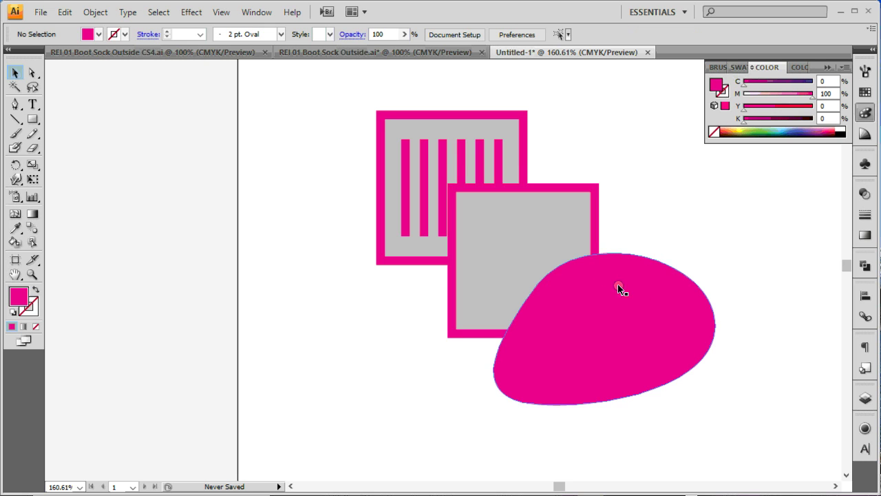
click(568, 231)
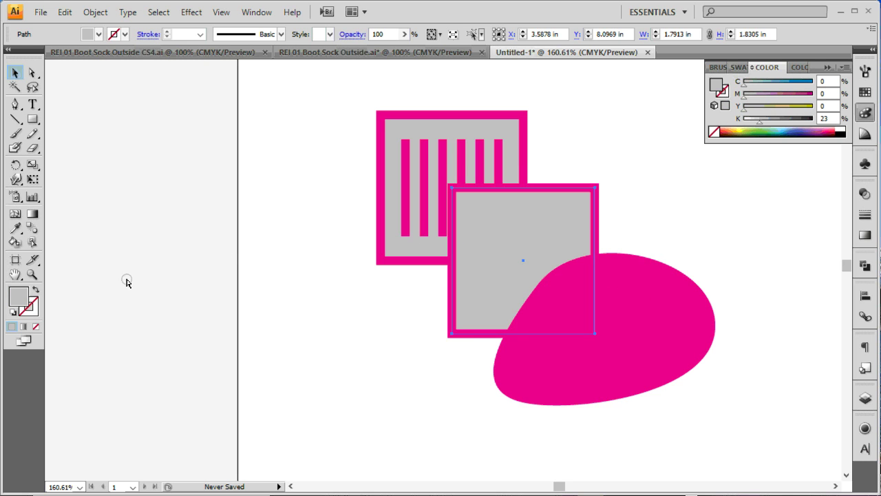
click(295, 259)
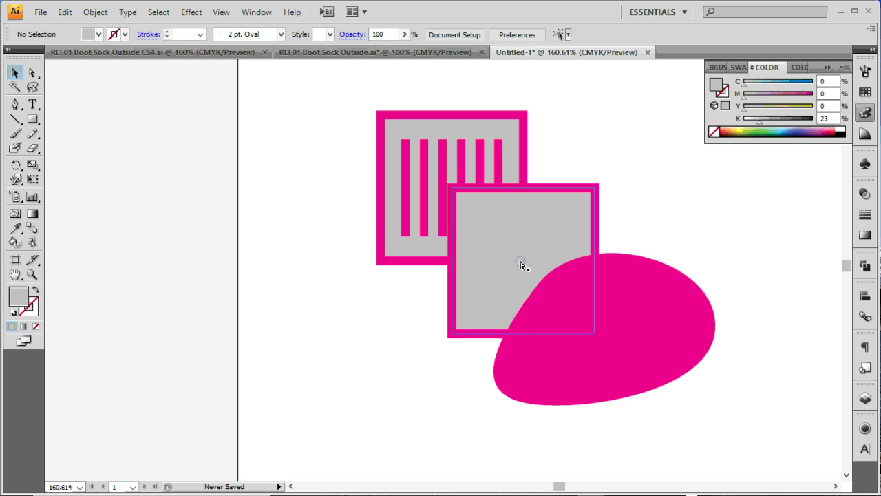
click(559, 232)
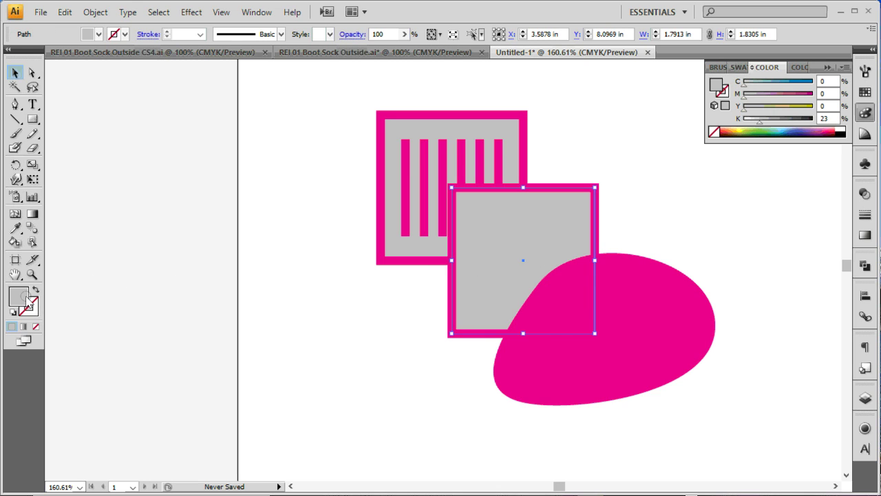
click(714, 202)
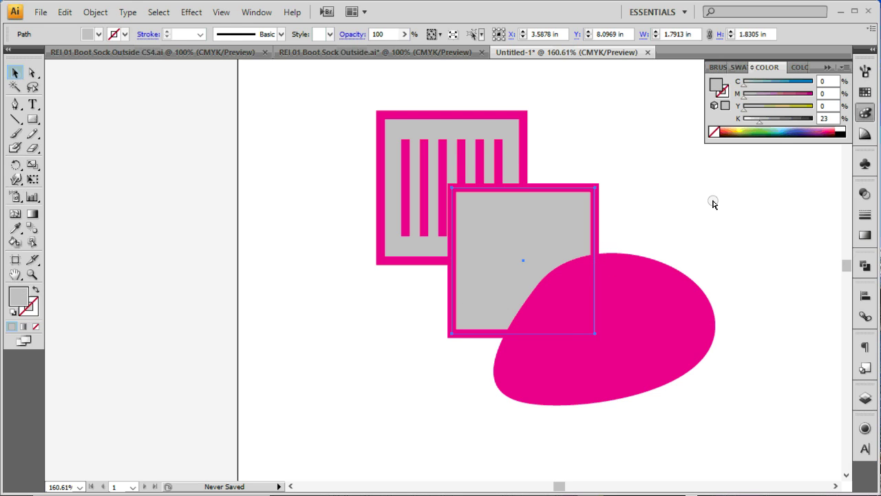
click(704, 241)
Paste the copied grey square directly in front of the magenta curved shape and deselect.
click(667, 316)
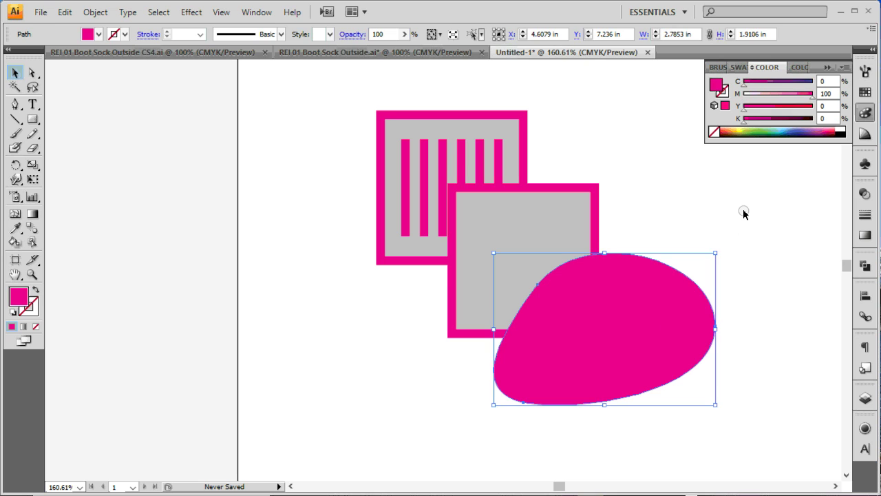
key(ctrl+z)
key(ctrl+z)
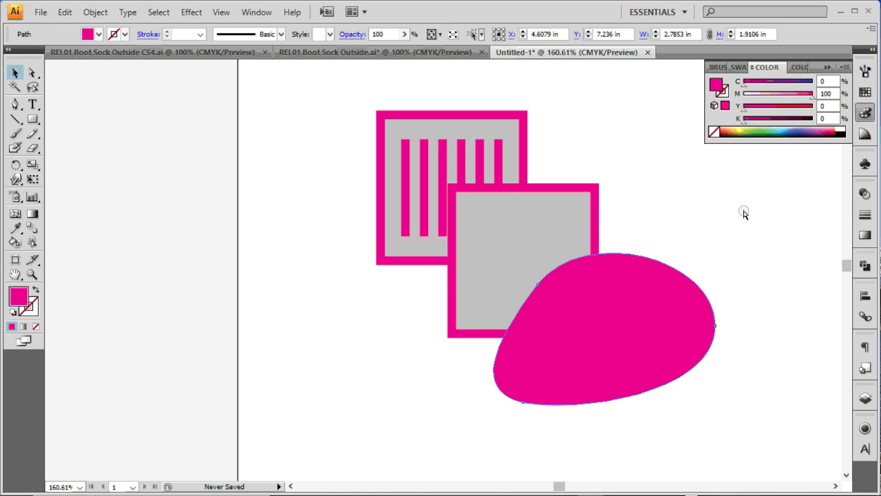
click(730, 232)
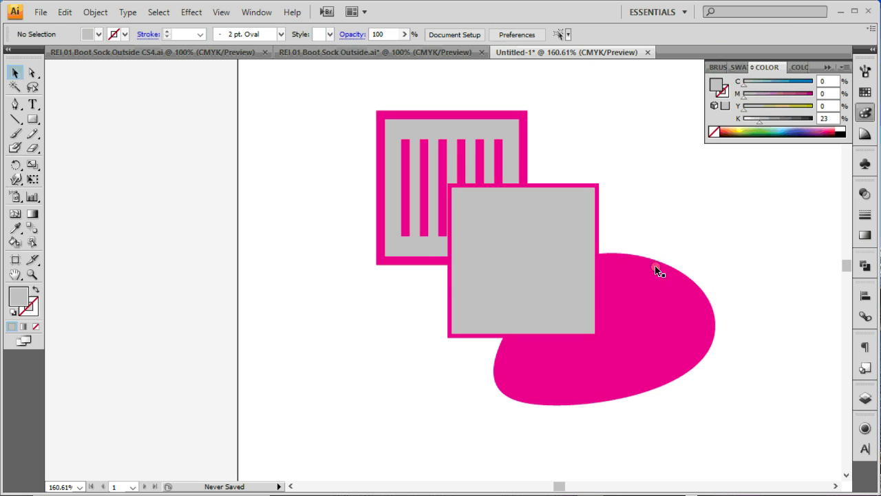
Select the pasted grey square together with the magenta curved shape and show the Pathfinder operations.
click(567, 305)
click(638, 307)
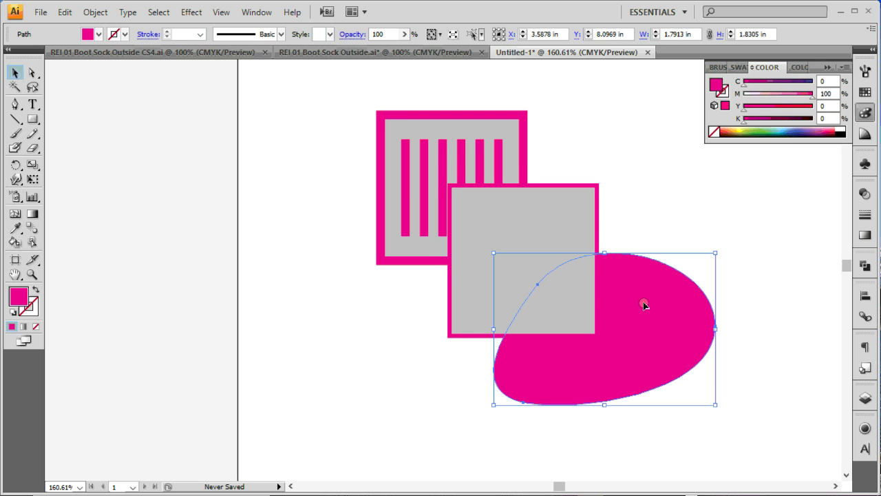
click(716, 203)
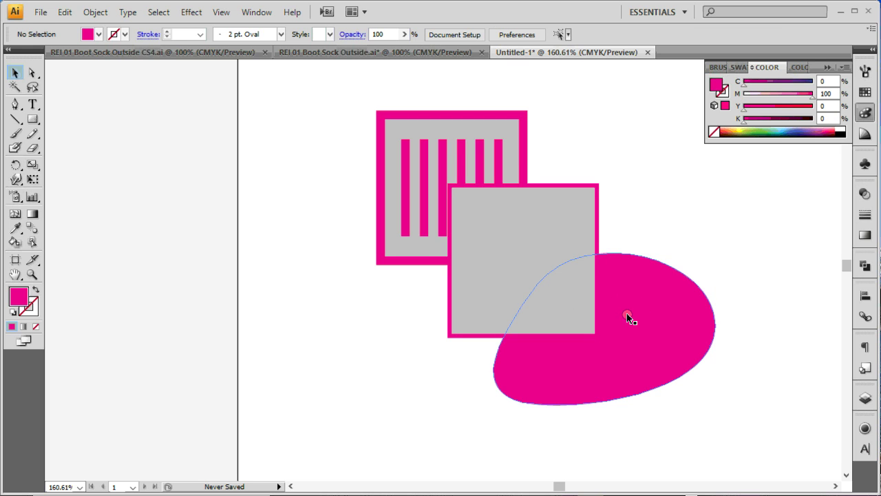
click(575, 307)
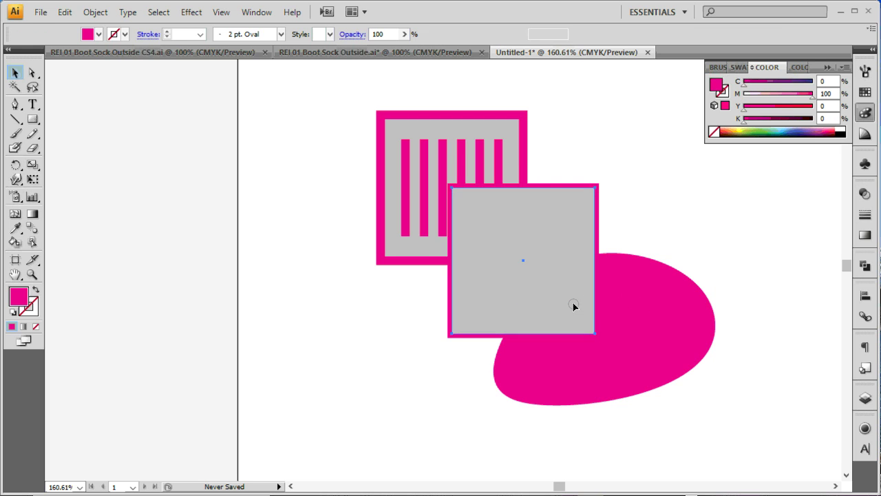
shift+click(641, 310)
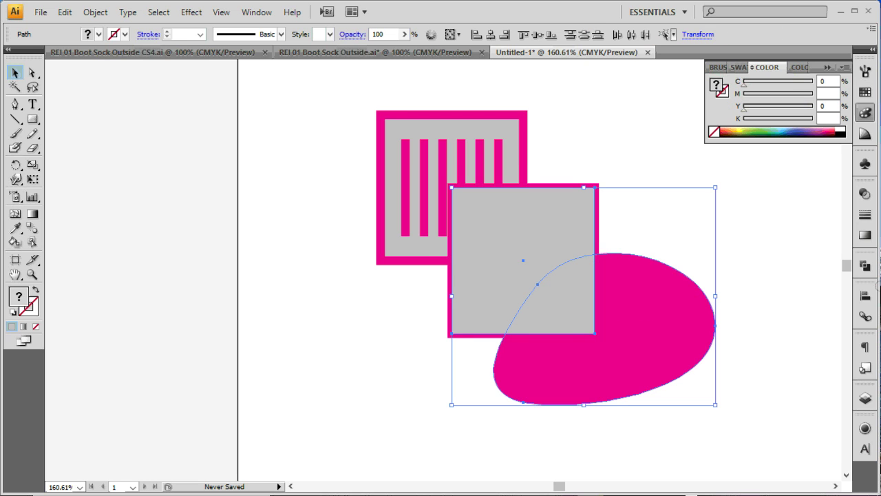
click(865, 266)
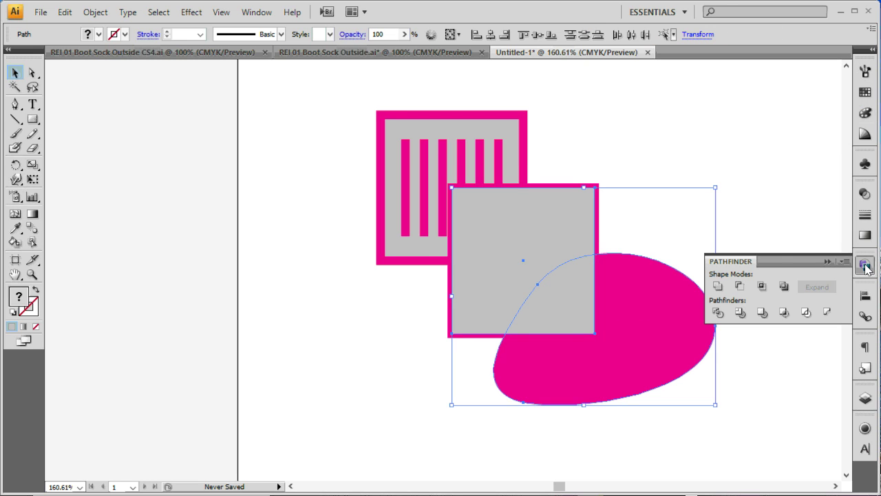
click(222, 12)
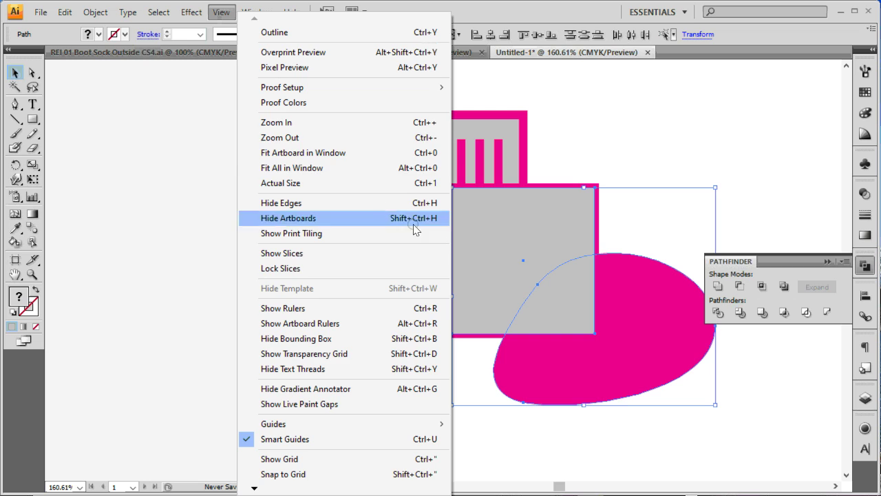
mouse_move(362, 426)
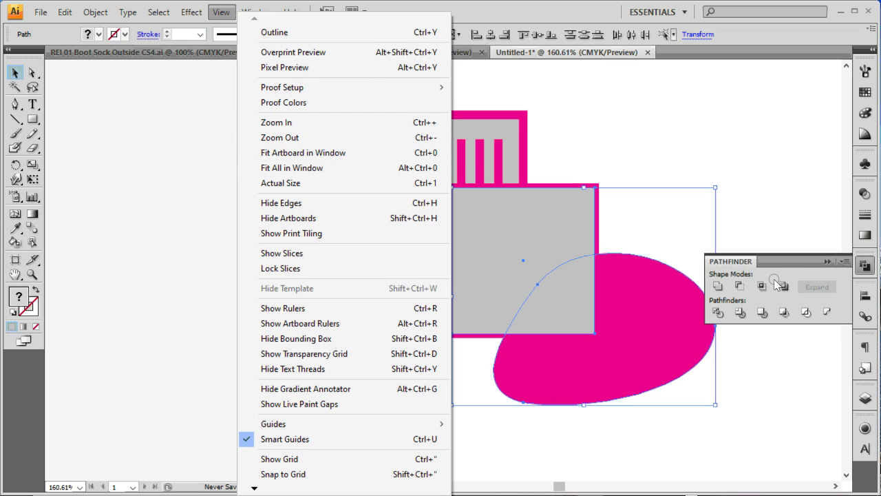
click(832, 290)
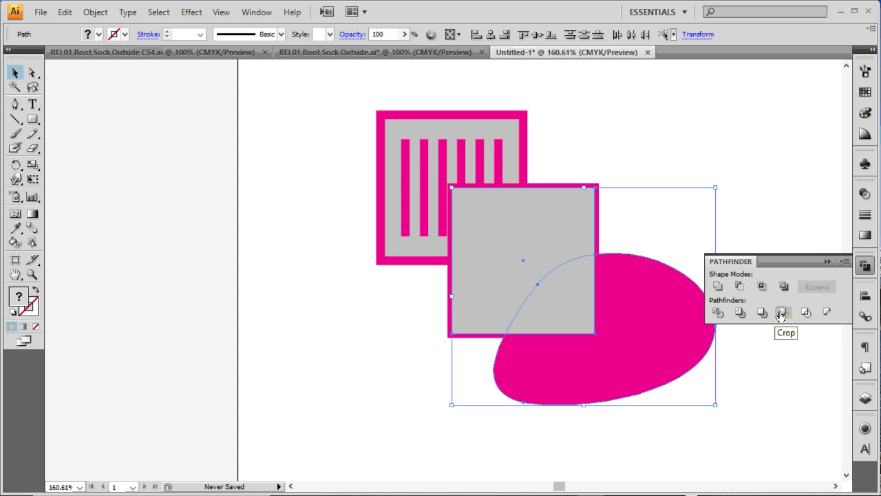
Try subtracting the pasted grey square from the magenta shape with Minus Front, and undo it.
click(785, 286)
click(738, 286)
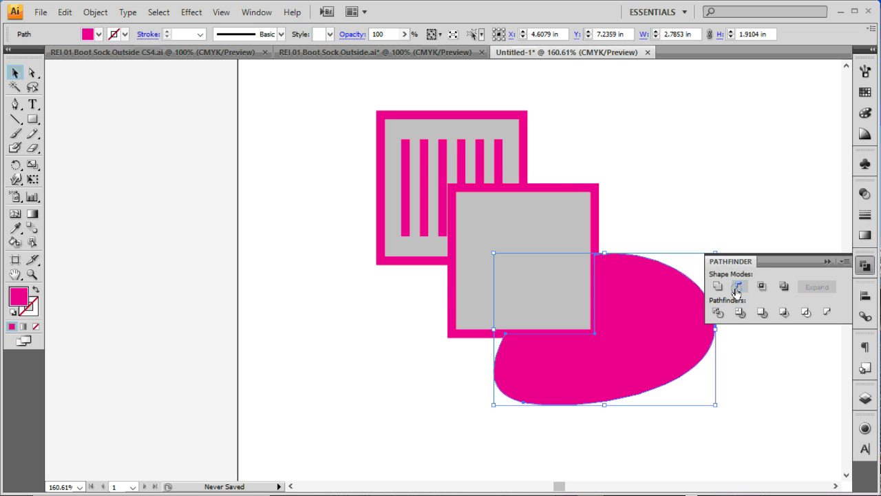
key(ctrl+z)
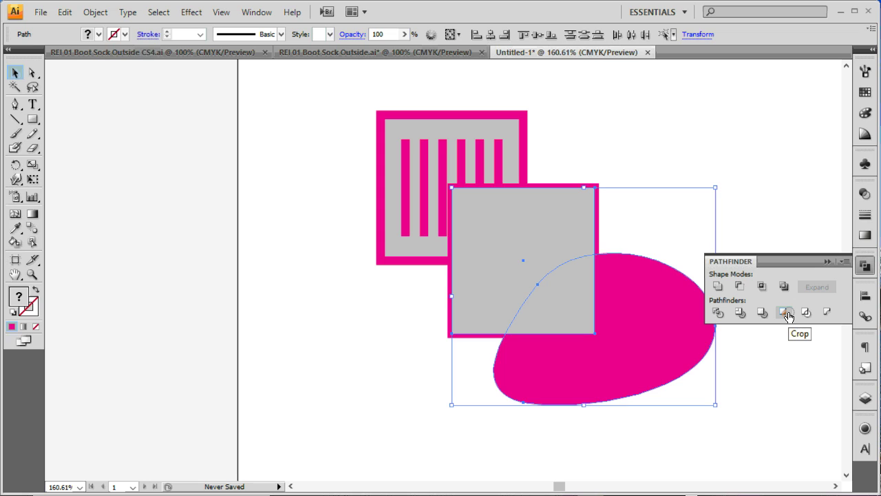
Crop the magenta shape to the pasted grey square, try moving the result about 0.97 in right and 0.84 in down, and undo the move.
click(785, 313)
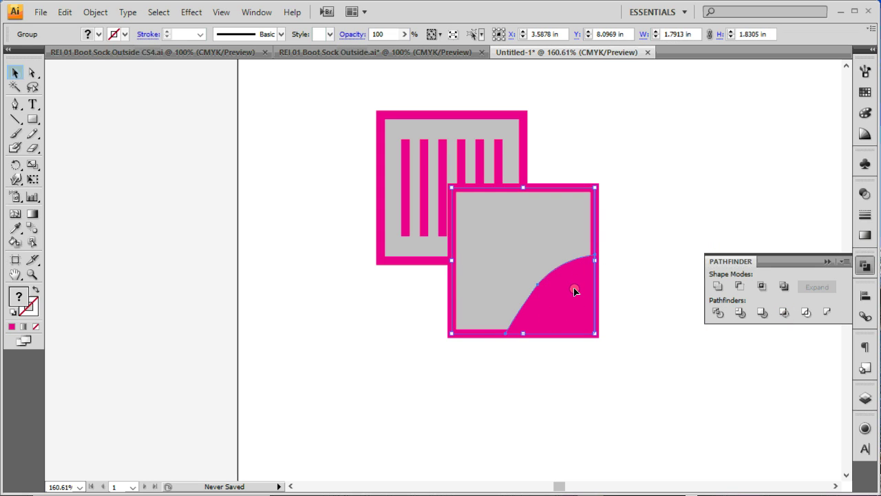
drag(575, 290, 653, 357)
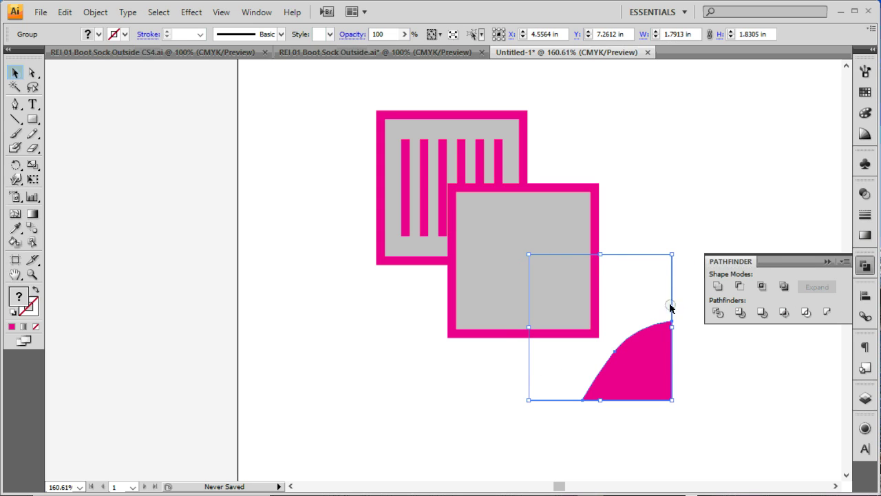
drag(679, 232, 646, 295)
key(ctrl+z)
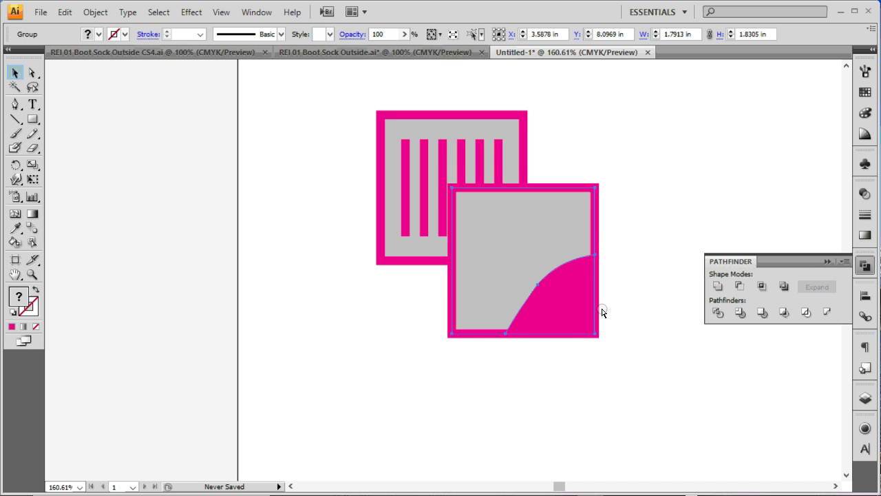
Delete the path without fill or stroke from the cropped group and select the remaining magenta corner shape.
ctrl+click(562, 297)
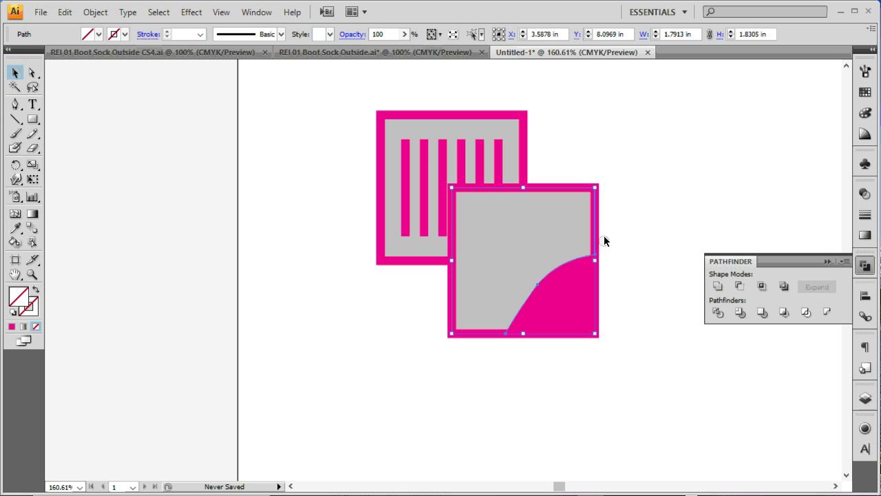
click(646, 204)
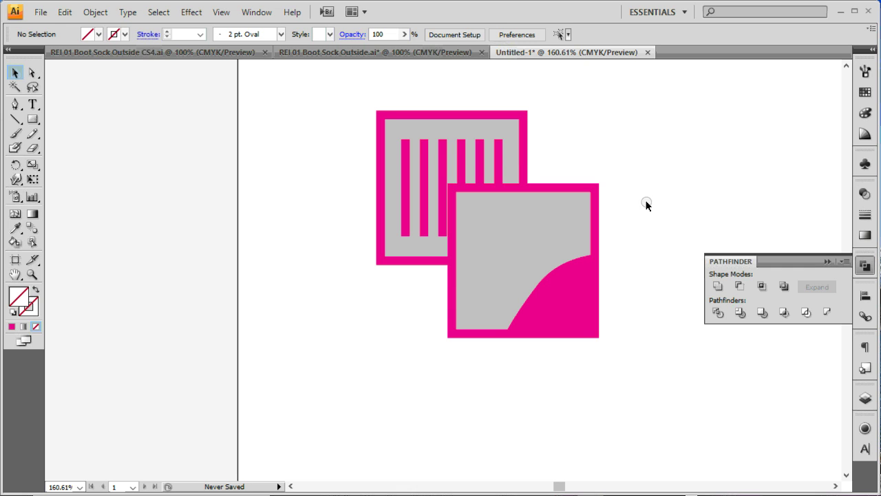
click(577, 299)
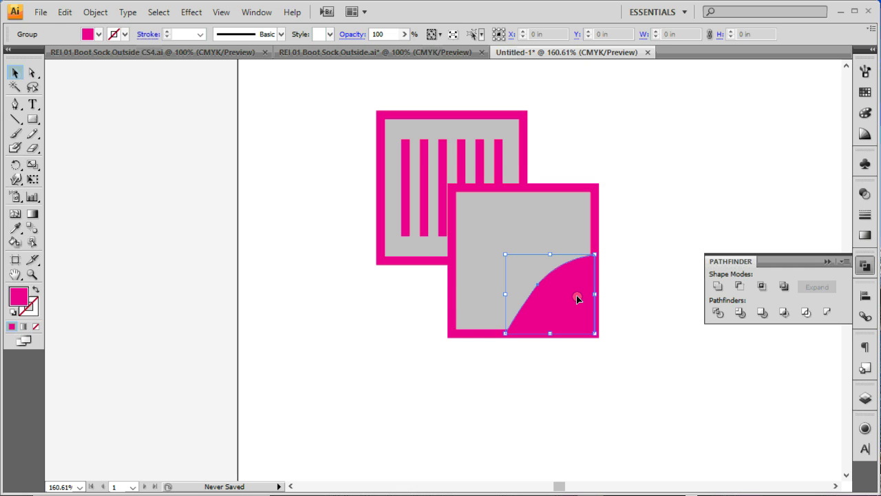
Try moving the cropped corner up and right and the front square group about 0.58 in left and 0.24 in down, and undo both moves.
shift+click(574, 239)
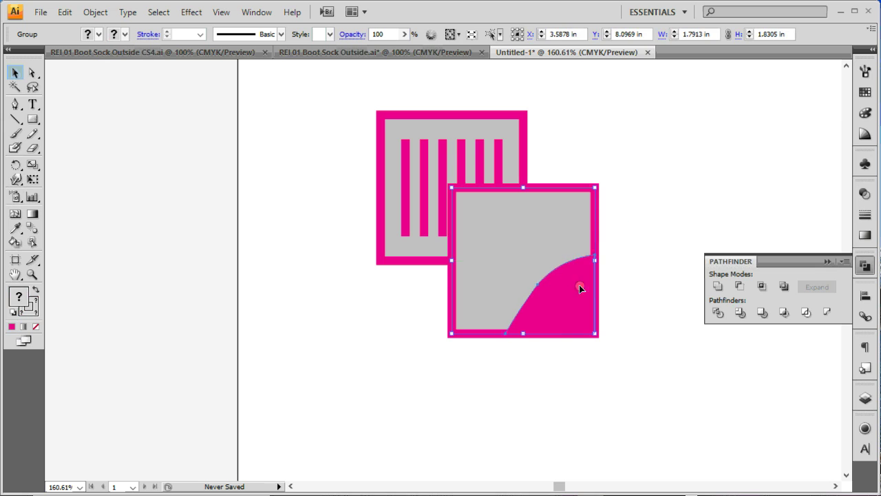
key(ctrl+z)
drag(567, 287, 511, 307)
key(ctrl+z)
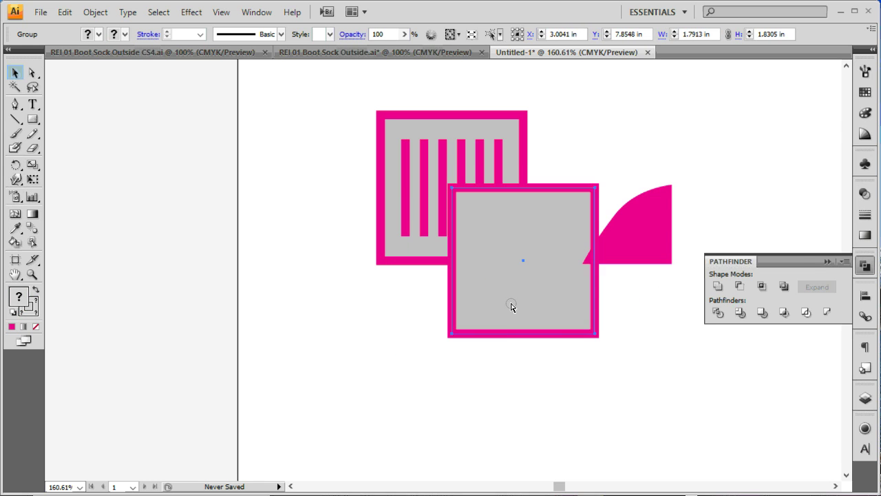
key(ctrl+z)
click(606, 269)
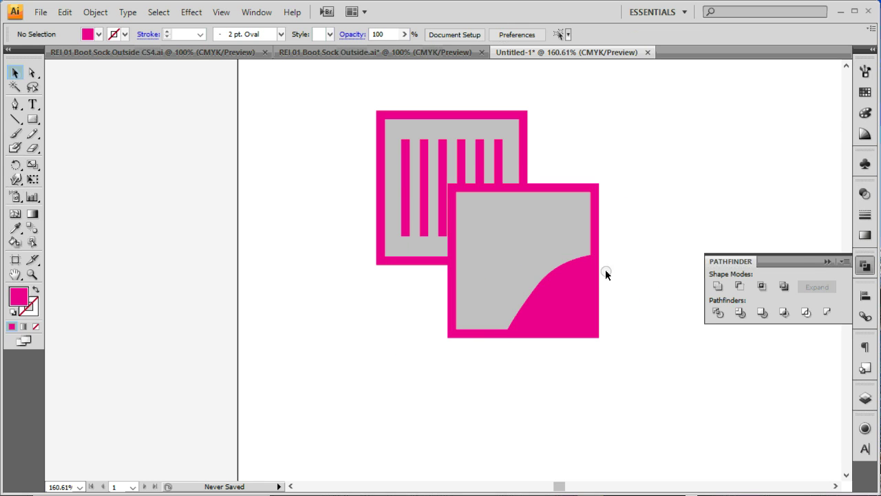
Try deleting the magenta corner shape, select the grey fill and magenta border of the front square beneath it, and undo the deletion.
click(563, 301)
key(ctrl+shift+b)
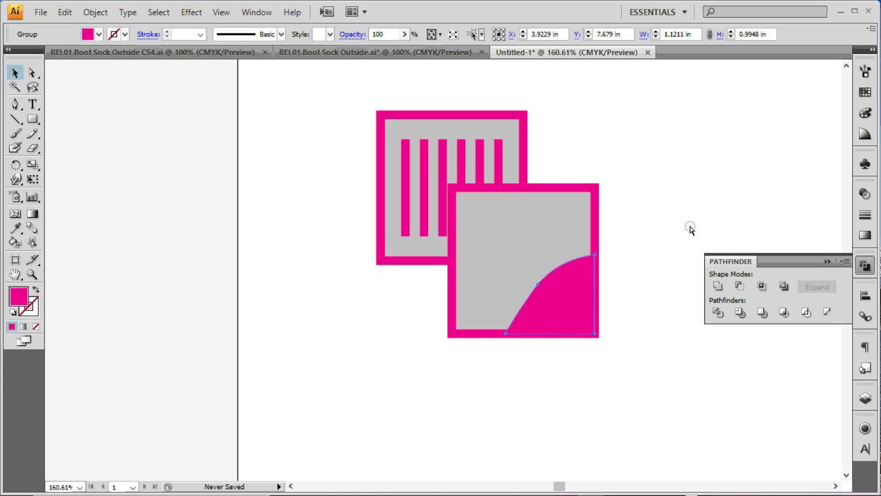
key(Delete)
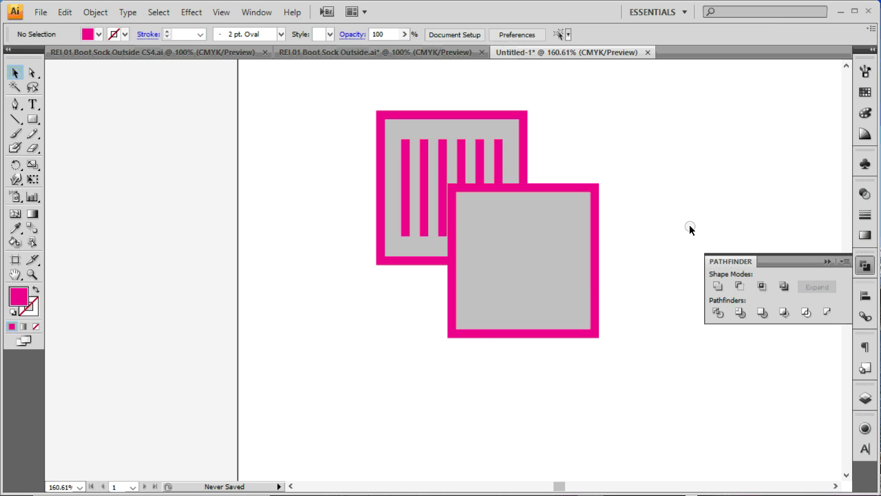
click(546, 296)
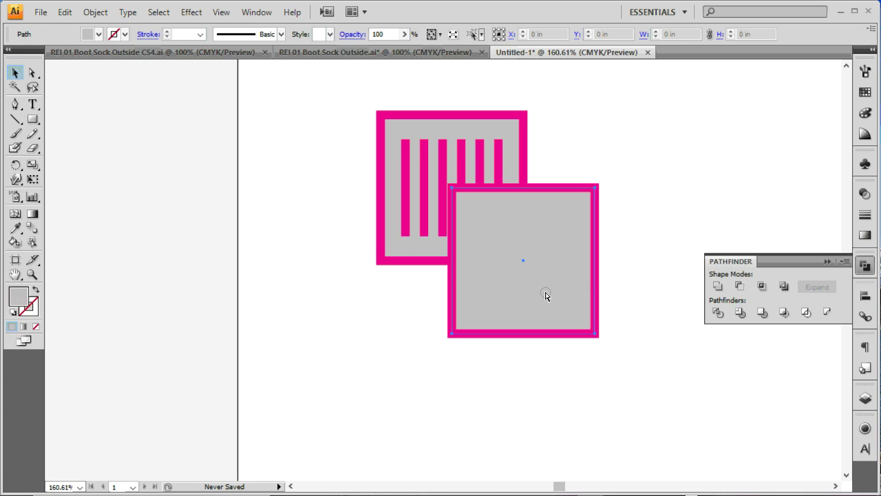
click(627, 234)
click(599, 251)
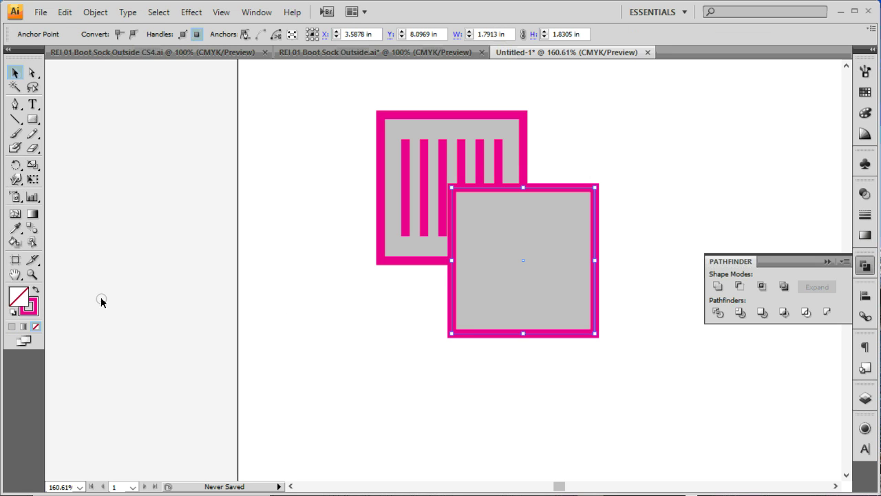
click(566, 261)
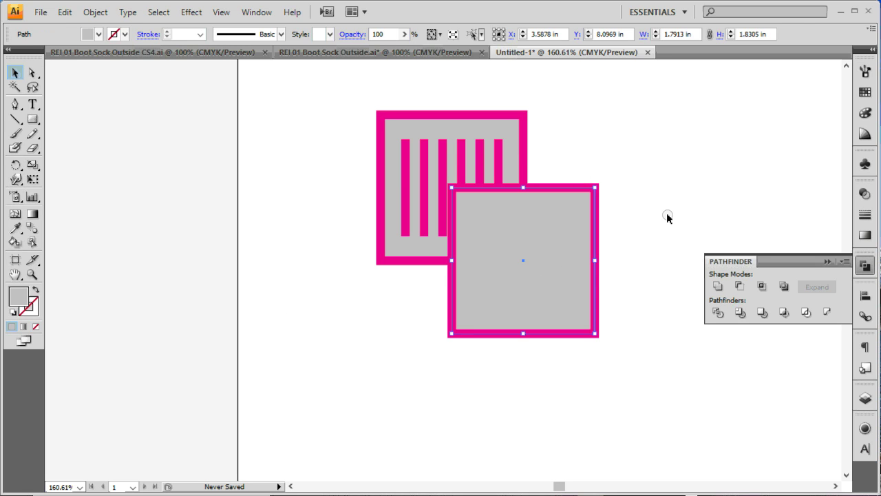
key(ctrl+shift+b)
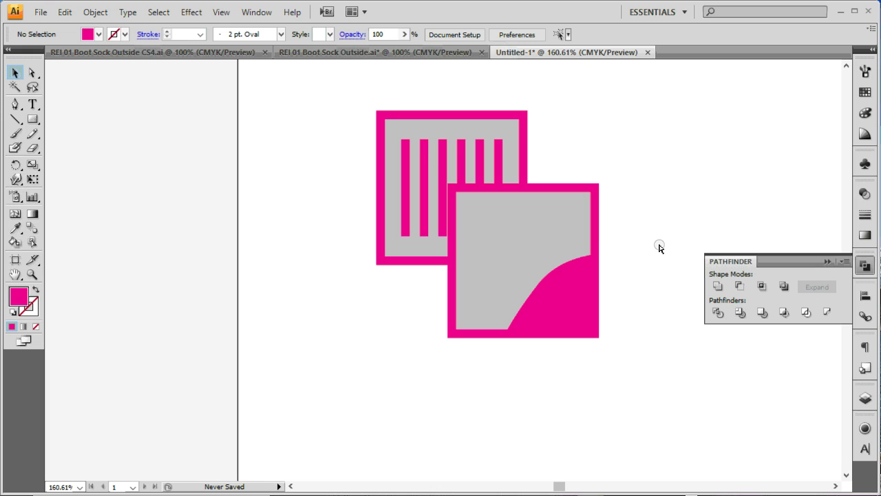
Select both squares with all their contents and delete them to clear the artboard.
key(ctrl+0)
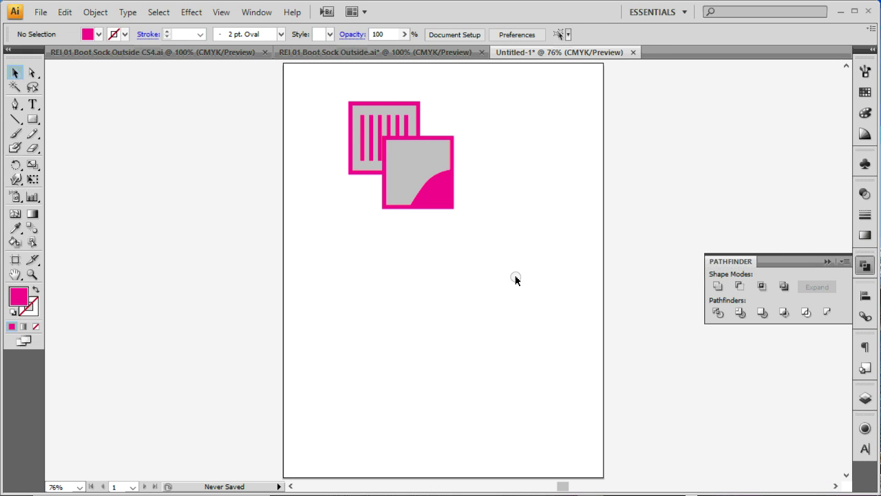
scroll(514, 286, up, 2)
drag(510, 291, 337, 131)
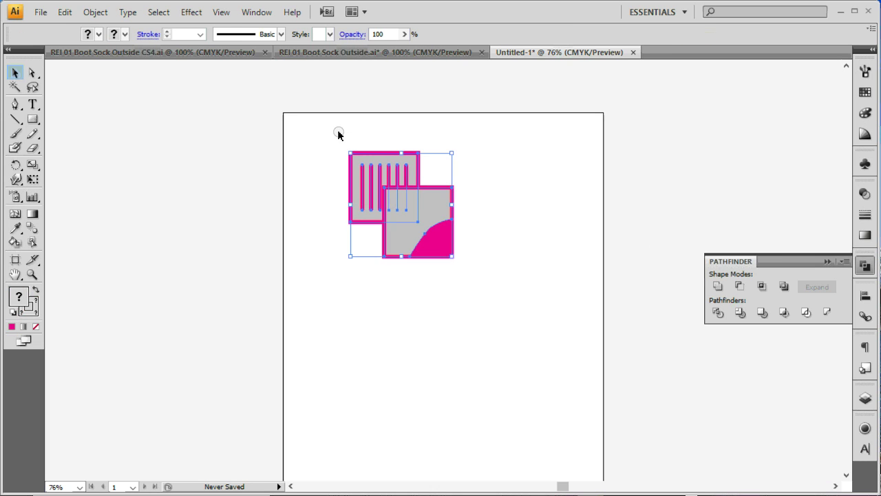
key(Delete)
Start a magenta sock shape with the Pen tool: a straight front edge about 1.71 in long, curving into the instep.
click(33, 75)
click(14, 105)
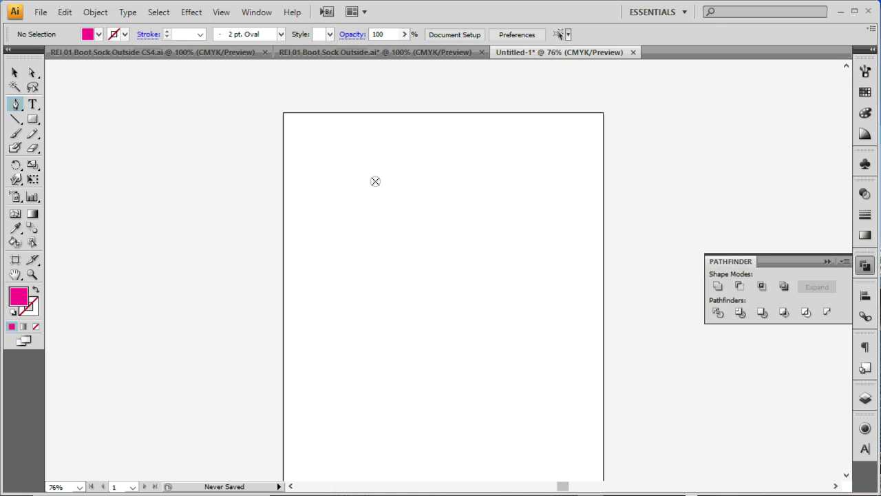
key(ctrl+space)
drag(305, 120, 556, 343)
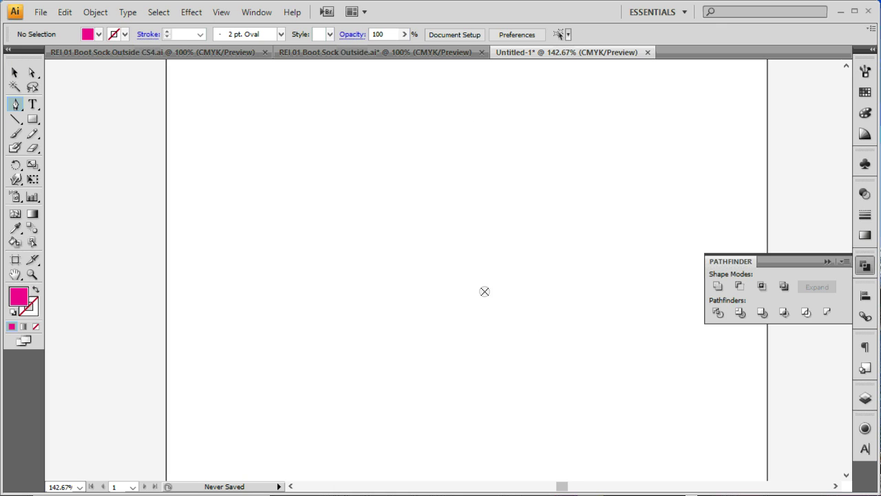
click(370, 128)
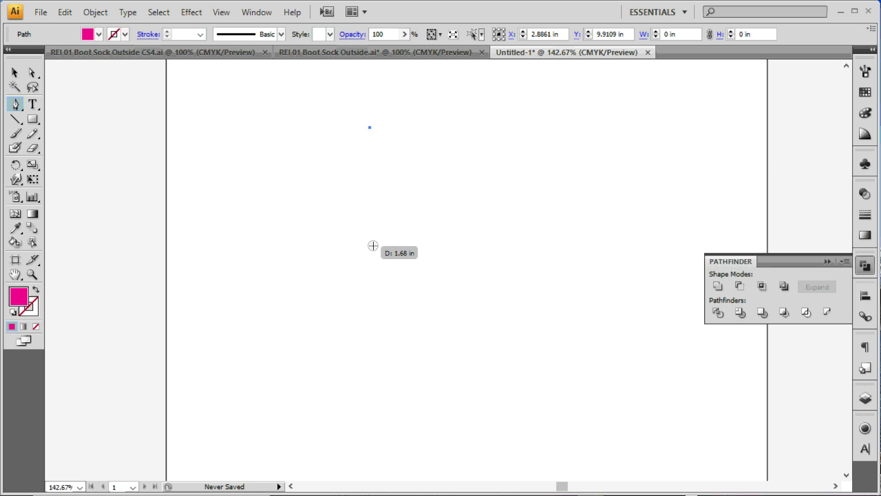
drag(372, 248, 370, 273)
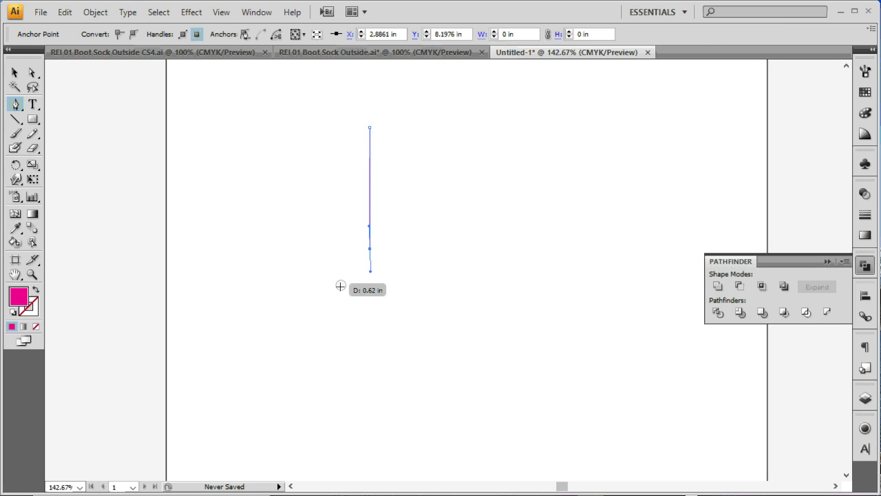
drag(310, 321, 272, 308)
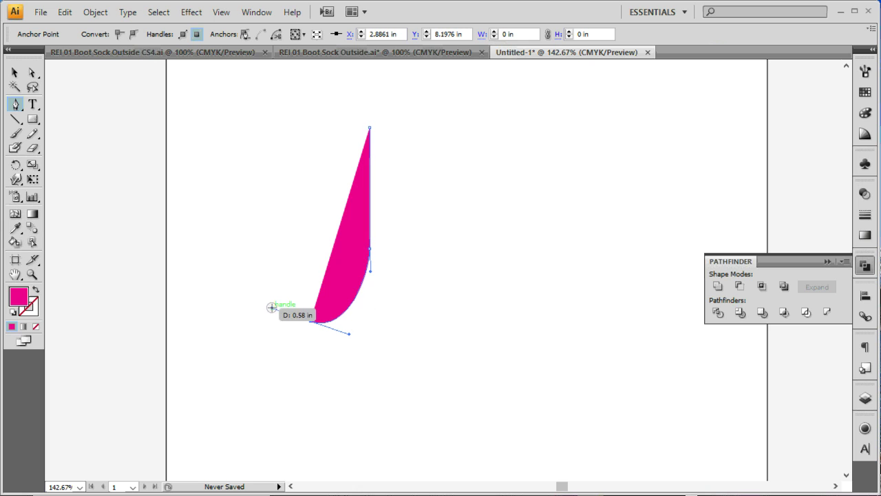
Continue the sock path around the rounded toe to the underside of the foot, and flatten the instep's curve handle.
scroll(200, 360, down, 2)
drag(207, 305, 204, 354)
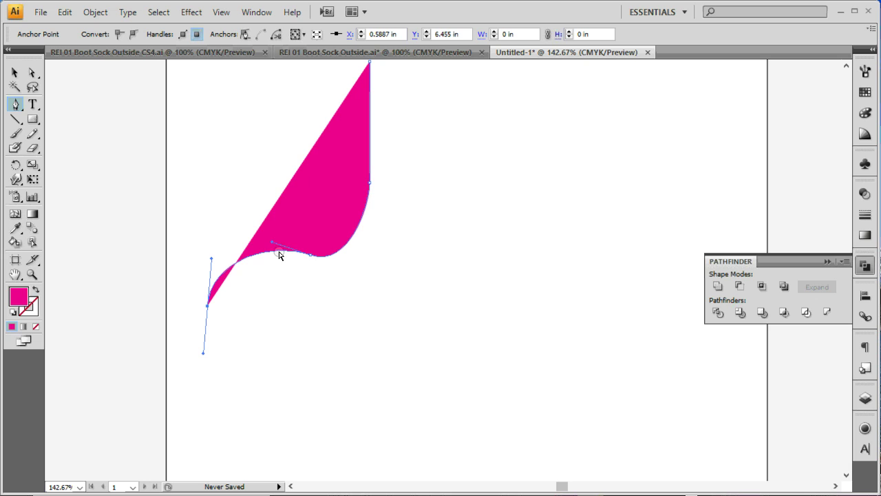
mouse_move(273, 245)
mouse_down()
mouse_move(261, 263)
mouse_move(265, 255)
mouse_up()
drag(270, 369, 308, 371)
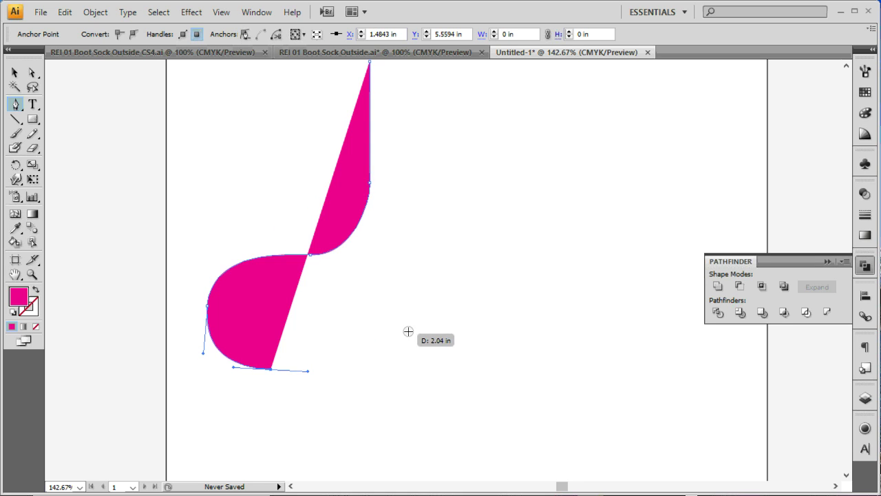
Extend the sock path along the sole's arch, redoing the arch point once, and around the heel to the back of the ankle.
drag(376, 335, 431, 367)
key(ctrl+z)
drag(377, 349, 414, 352)
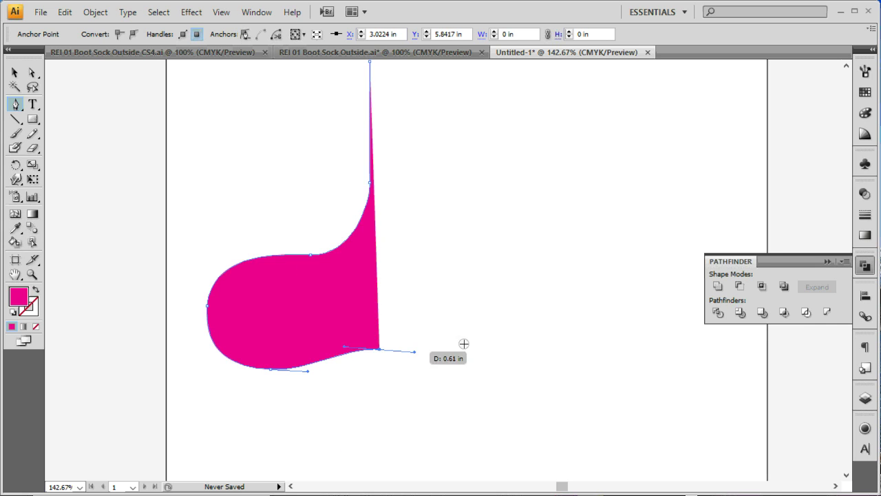
drag(482, 293, 485, 251)
scroll(461, 238, up, 2)
drag(455, 225, 455, 181)
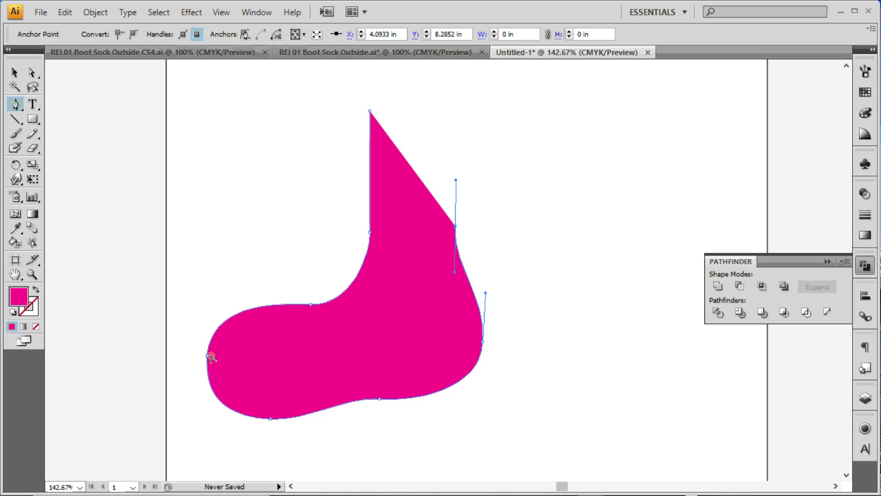
Refine the sock's curves by shifting the instep, toe-bottom and arch anchor points slightly and adjusting the arch's handle.
drag(209, 354, 206, 397)
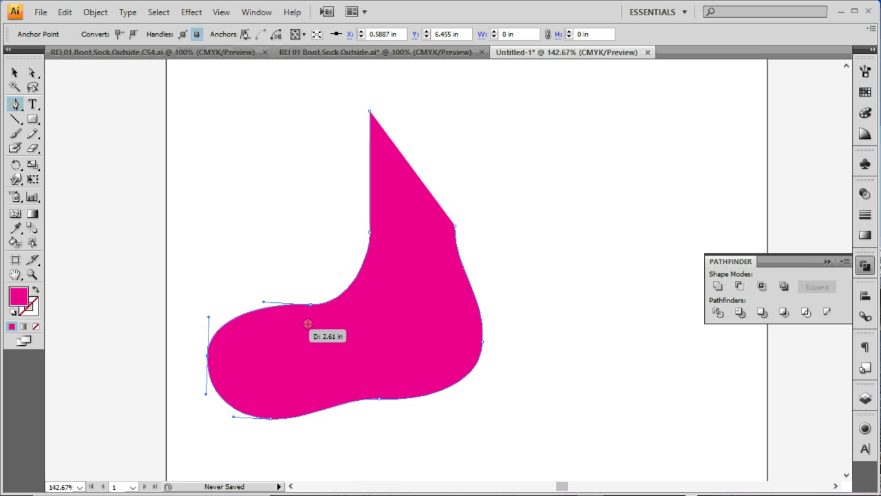
drag(313, 307, 319, 305)
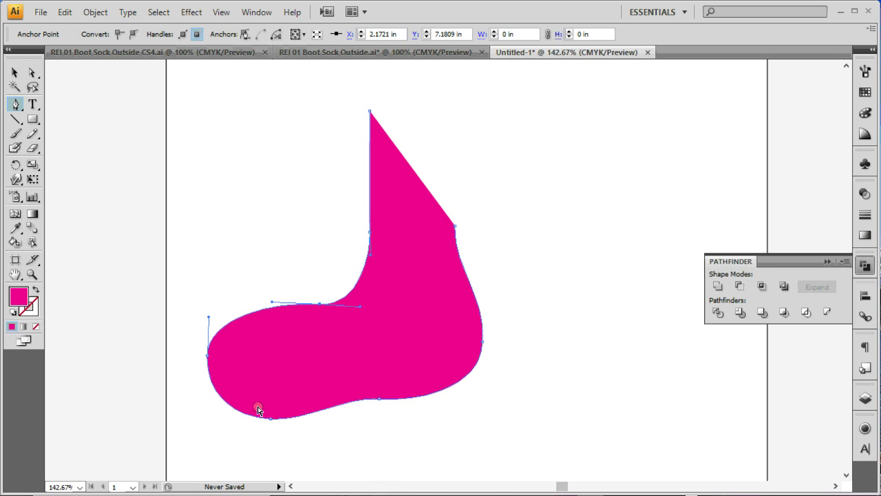
drag(268, 417, 265, 411)
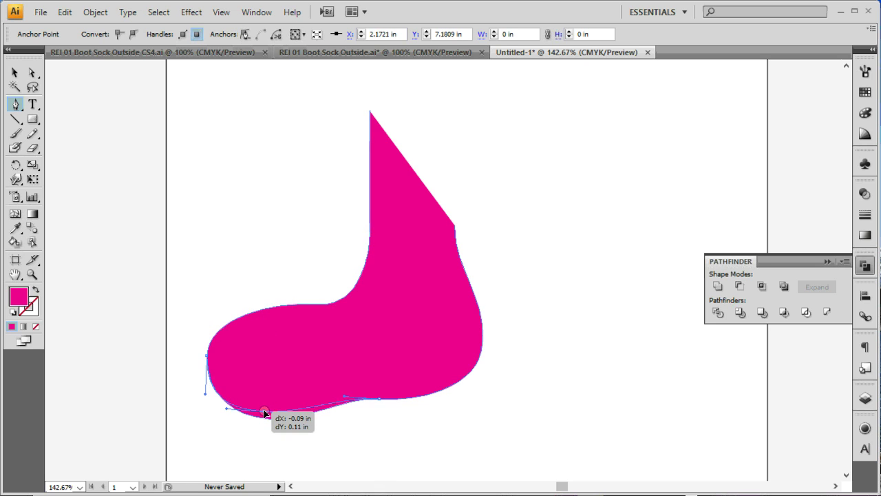
drag(378, 400, 417, 403)
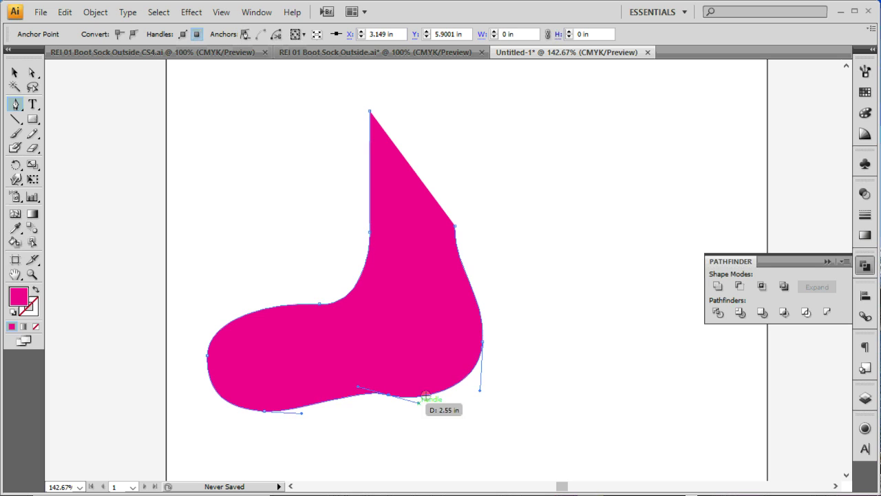
Add the cuff's back corner point and close the sock path at its starting point.
scroll(465, 277, up, 2)
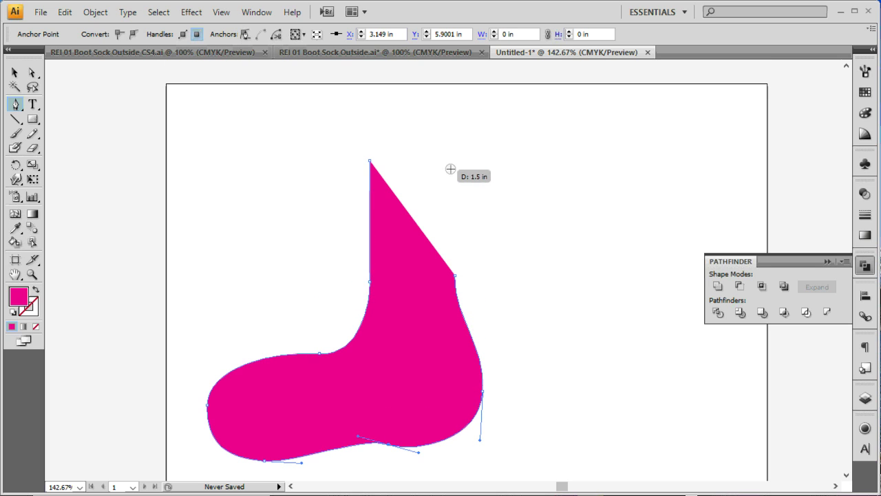
click(452, 166)
click(370, 161)
click(455, 230)
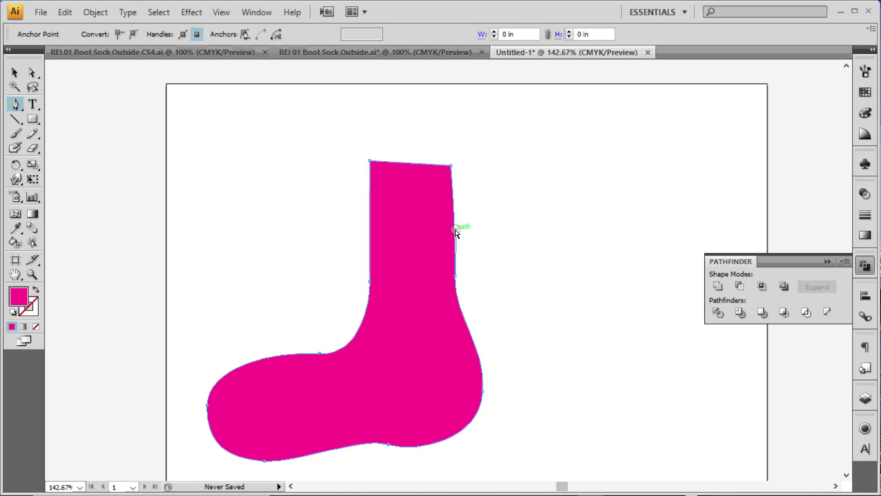
Swap the sock's fill and stroke so only a magenta outline remains, and set its X position to 3.125 in.
click(32, 72)
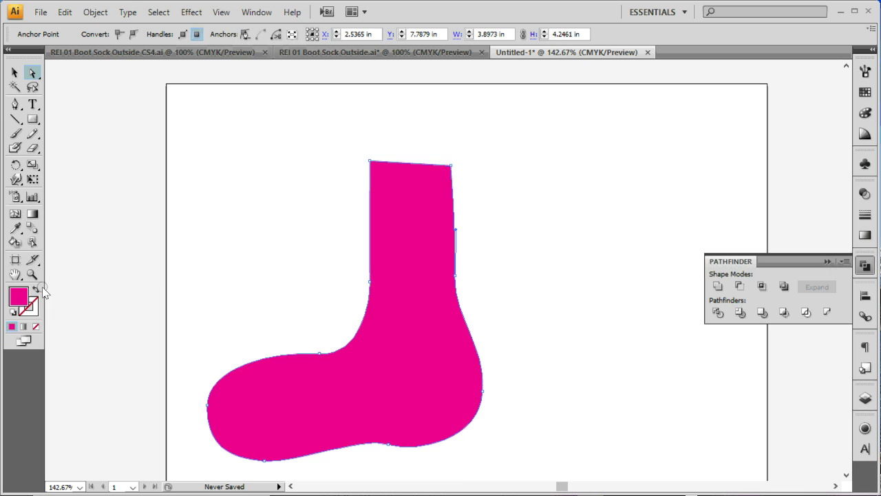
click(34, 290)
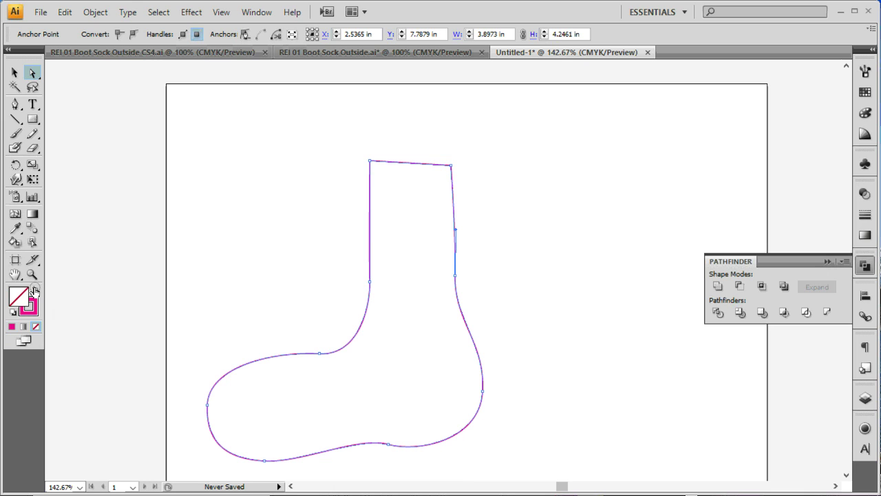
click(14, 73)
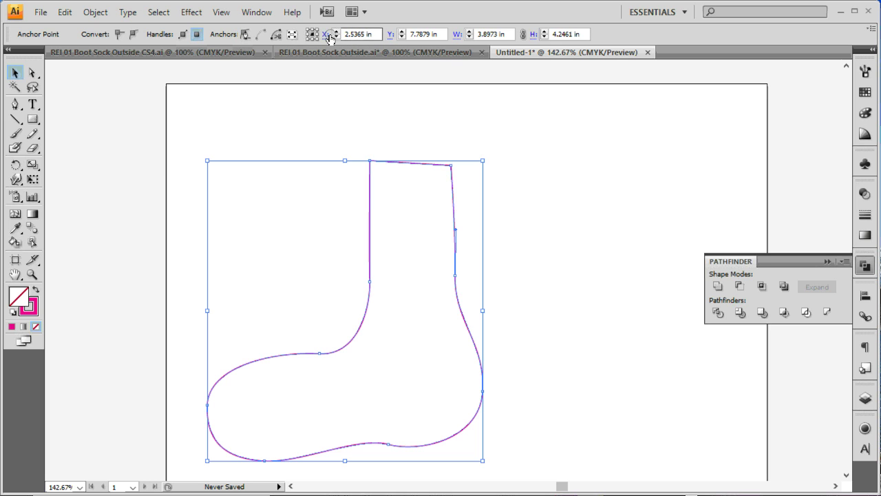
scroll(336, 36, up, 2)
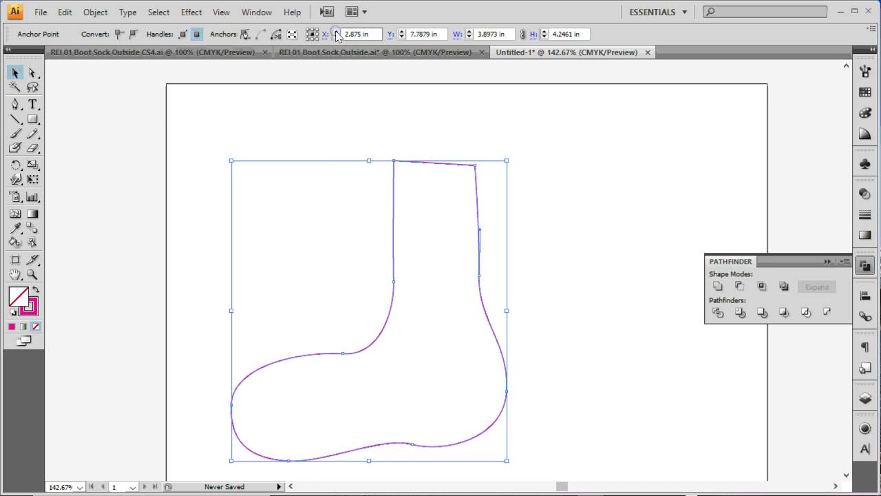
scroll(337, 36, up, 2)
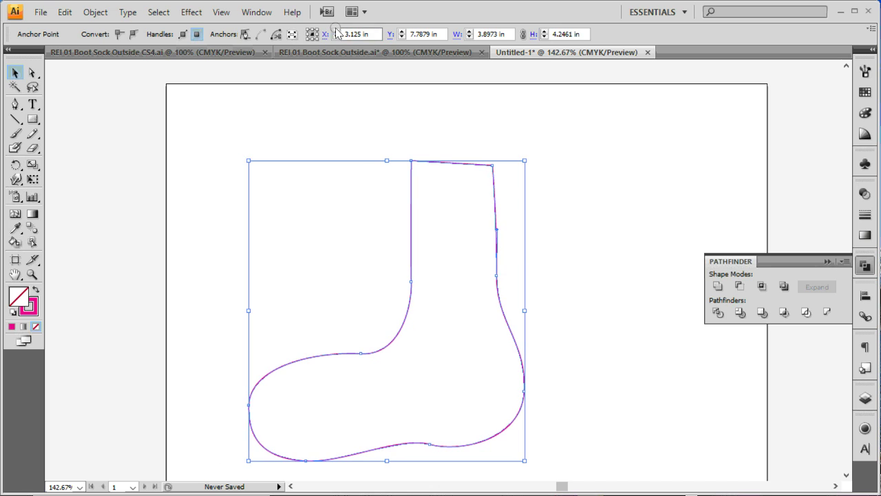
Set the sock outline's stroke weight to 5 pt and deselect it.
drag(381, 136, 482, 206)
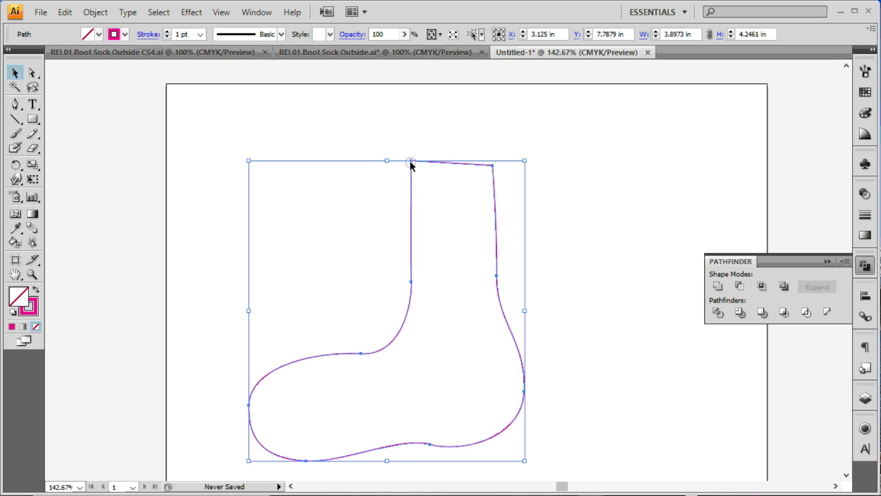
click(200, 33)
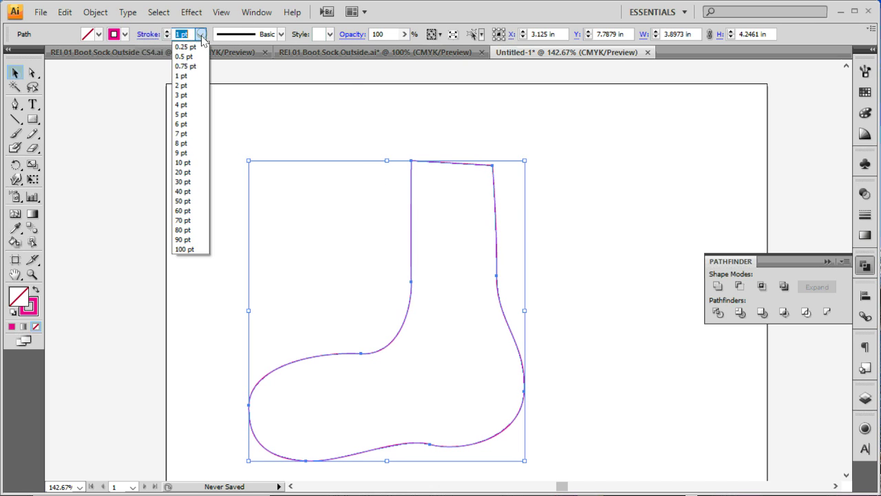
click(183, 114)
click(458, 228)
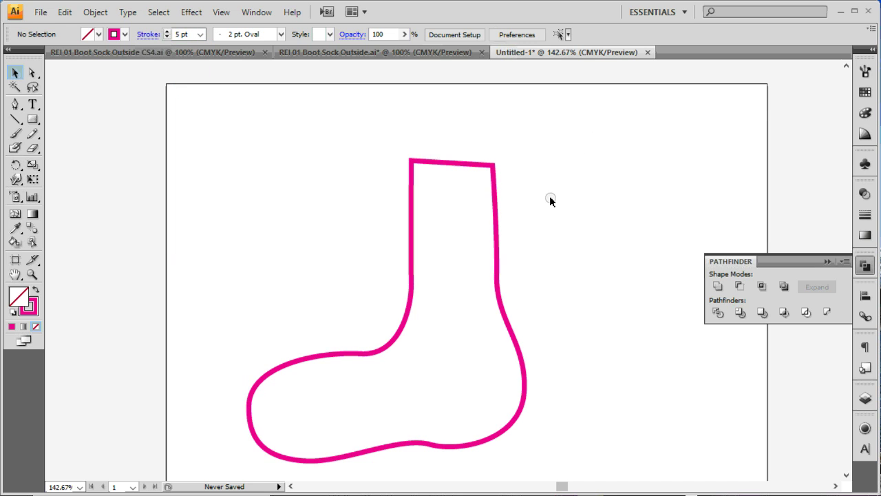
Select the sock outline and toggle the display of its bounding box off and on.
drag(470, 244, 623, 171)
key(ctrl+shift+b)
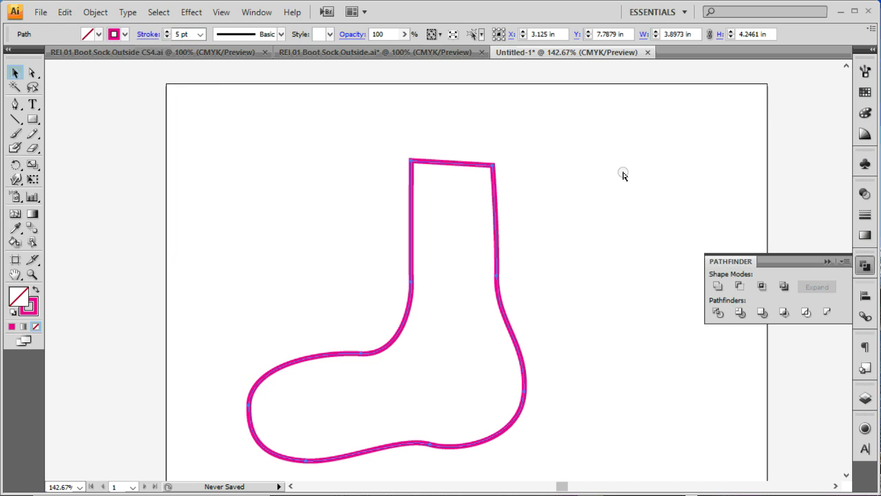
key(ctrl+shift+b)
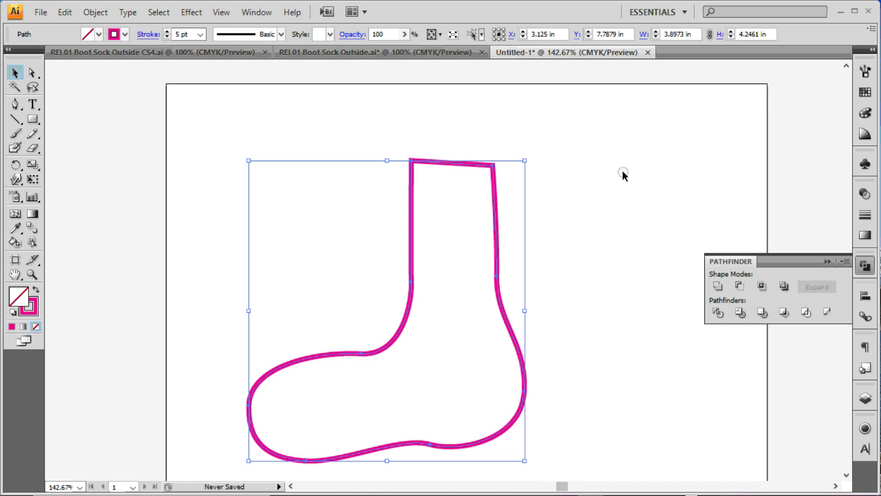
drag(624, 175, 492, 220)
key(ctrl+shift+b)
key(ctrl+shift+b)
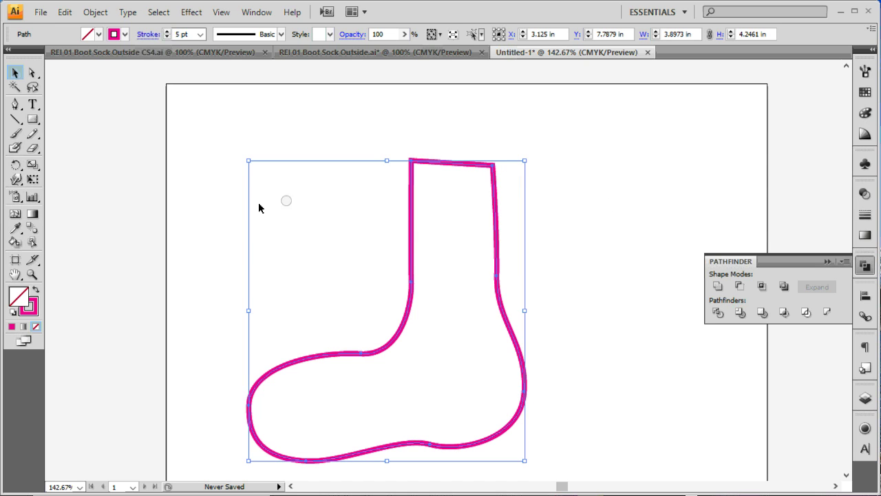
Swap the sock's magenta stroke back to its fill.
click(36, 291)
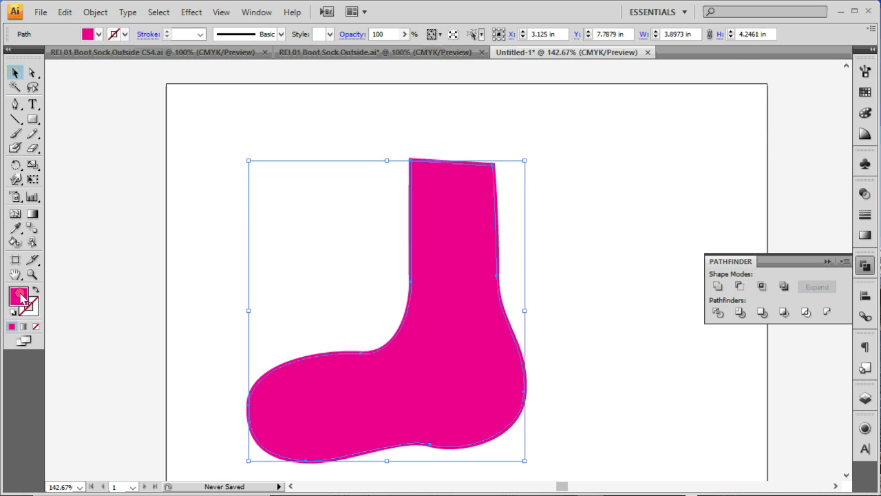
Lighten the selected sock shape's fill to pale pink by lowering its magenta value, and deselect it.
click(865, 112)
drag(776, 99, 758, 99)
click(638, 206)
scroll(638, 206, down, 1)
Select the sock's pale pink fill shape and magenta outline together and group them.
drag(628, 210, 453, 286)
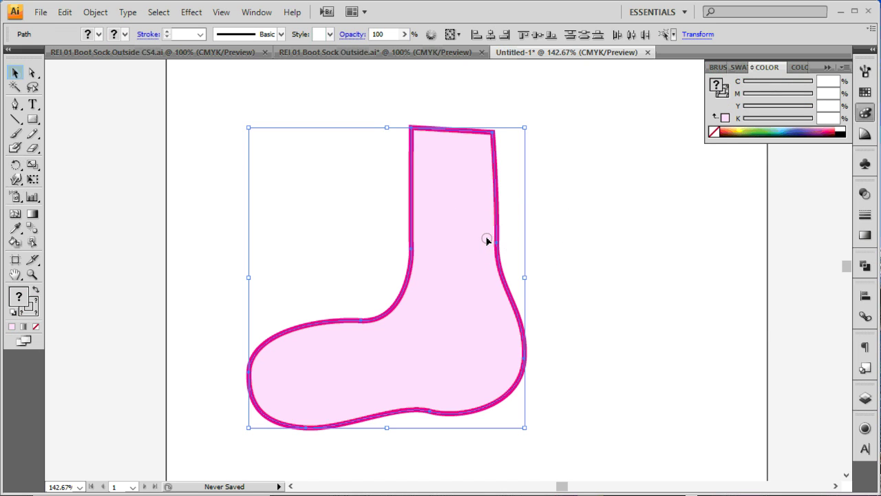
right_click(487, 240)
click(522, 285)
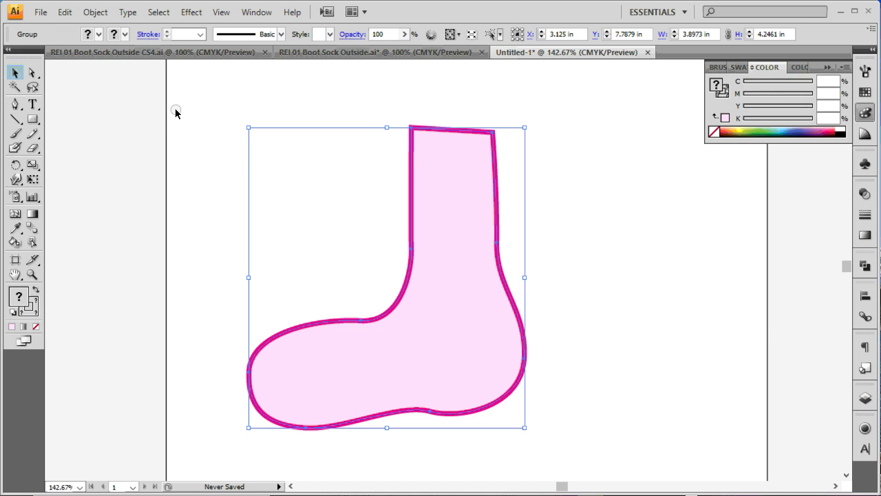
Draw a vertical line about 0.8 in long inside the left side of the sock's cuff and give it a 100% K stroke.
click(32, 73)
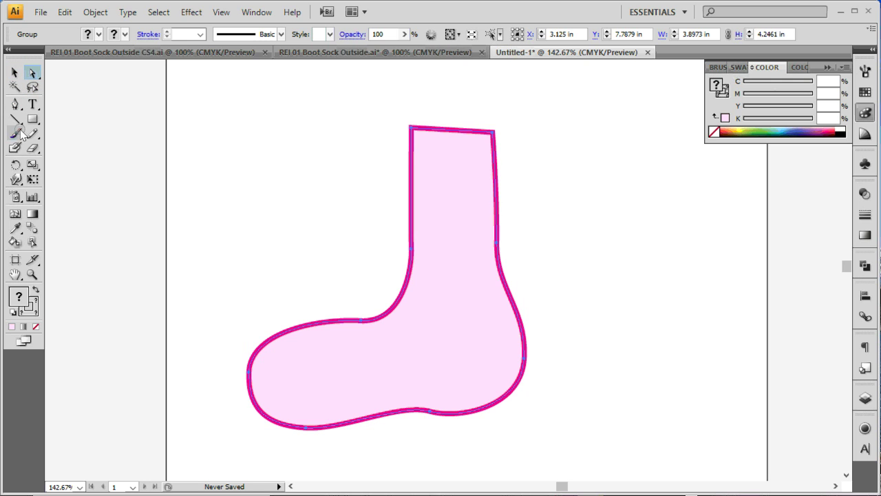
click(16, 120)
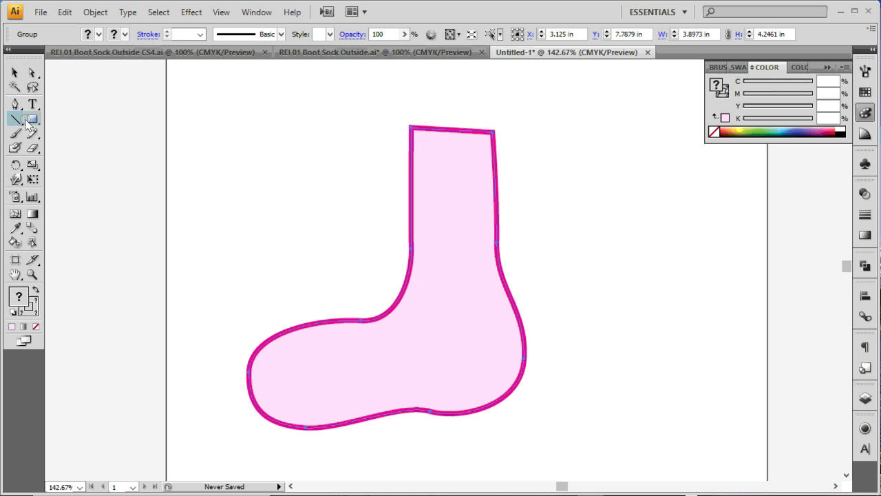
drag(378, 122, 507, 232)
scroll(365, 133, up, 1)
drag(343, 128, 303, 121)
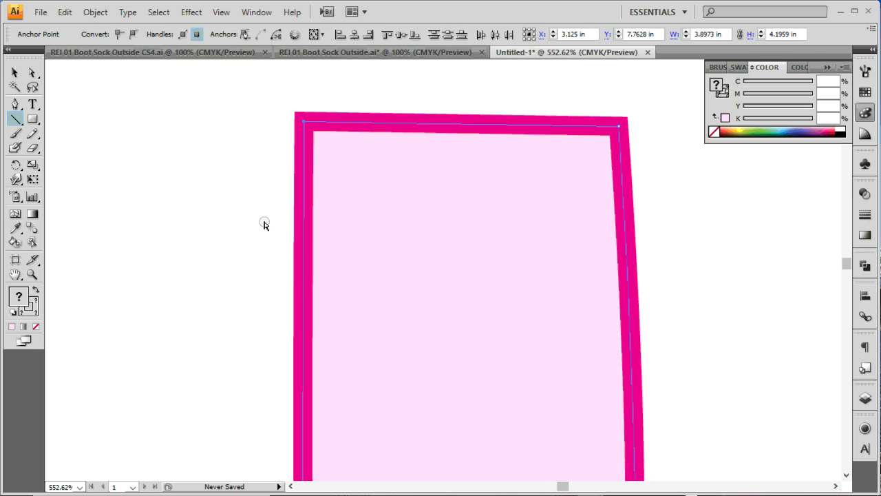
drag(338, 146, 342, 364)
click(36, 309)
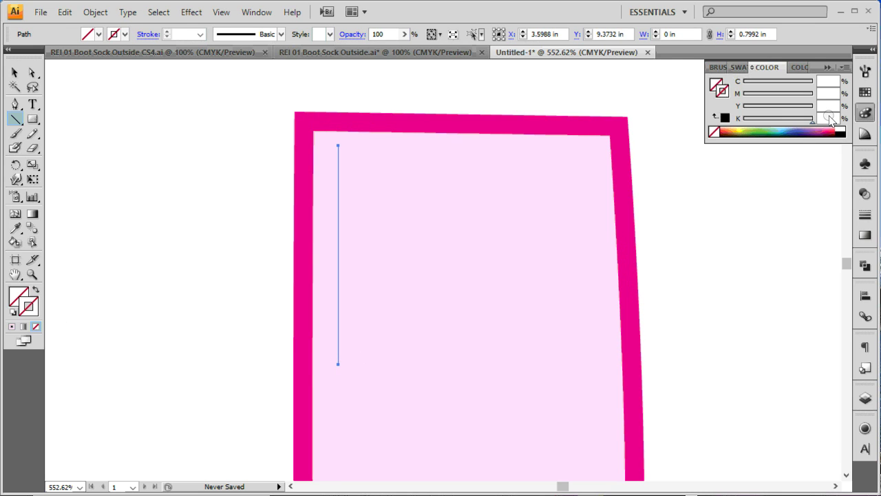
drag(792, 118, 813, 118)
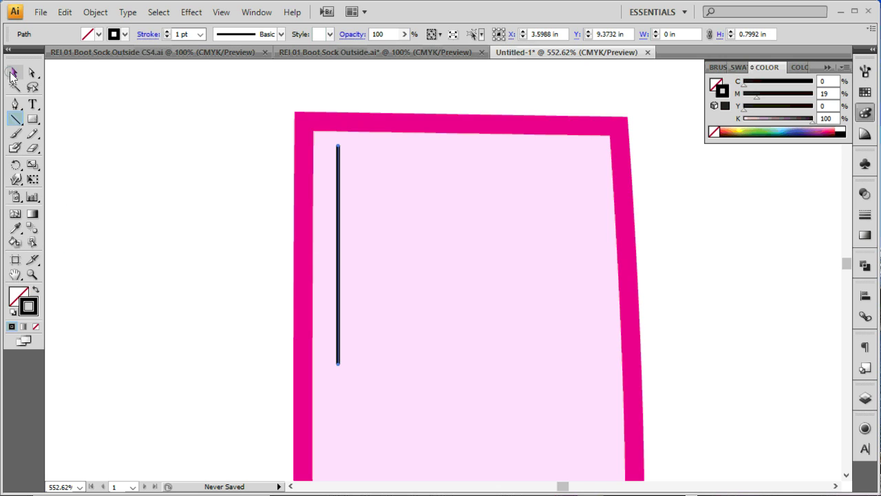
Move the black line closer to the cuff's left edge, to about X 3.55 in.
click(15, 72)
shift+click(311, 262)
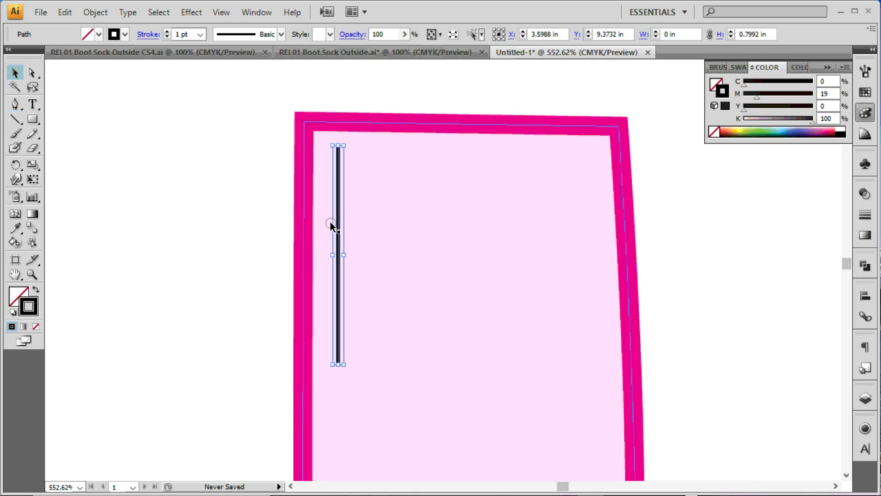
drag(338, 220, 325, 220)
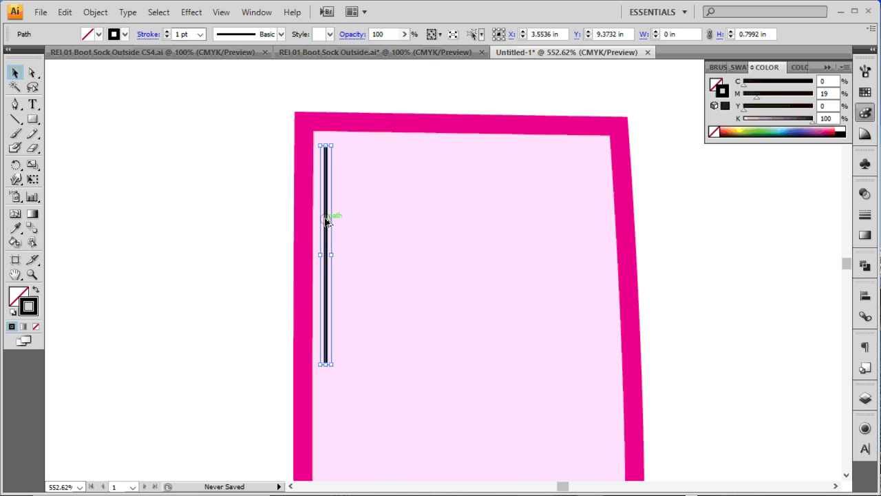
Copy the black line about 0.05 in to the right and repeat the duplication until 20 lines span the cuff.
mouse_move(326, 220)
mouse_down()
mouse_move(360, 220)
mouse_move(340, 219)
mouse_up()
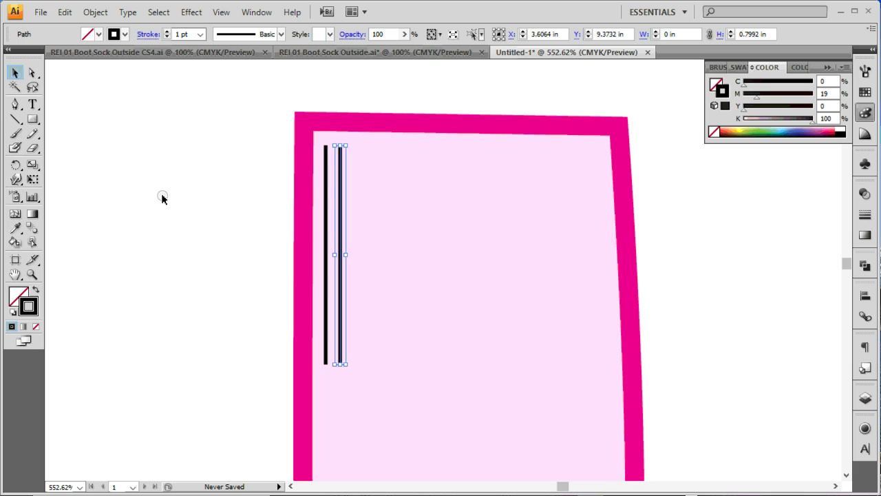
key(ctrl+d)
key(ctrl+d)
key(ctrl+d)
key(ctrl+d)
key(ctrl+d)
key(ctrl+d)
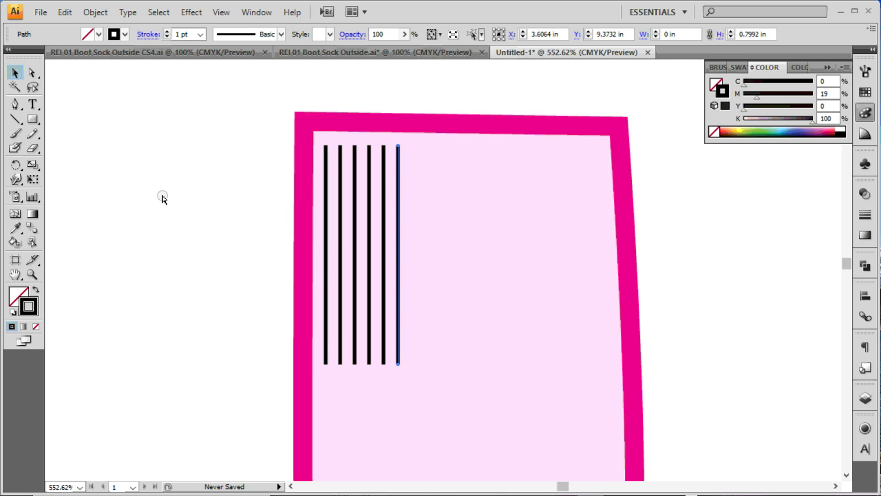
key(ctrl+d)
key(ctrl+d)
key(ctrl+d)
key(ctrl+d)
key(ctrl+d)
key(ctrl+d)
key(ctrl+d)
key(ctrl+d)
key(ctrl+d)
key(ctrl+d)
key(ctrl+d)
key(ctrl+d)
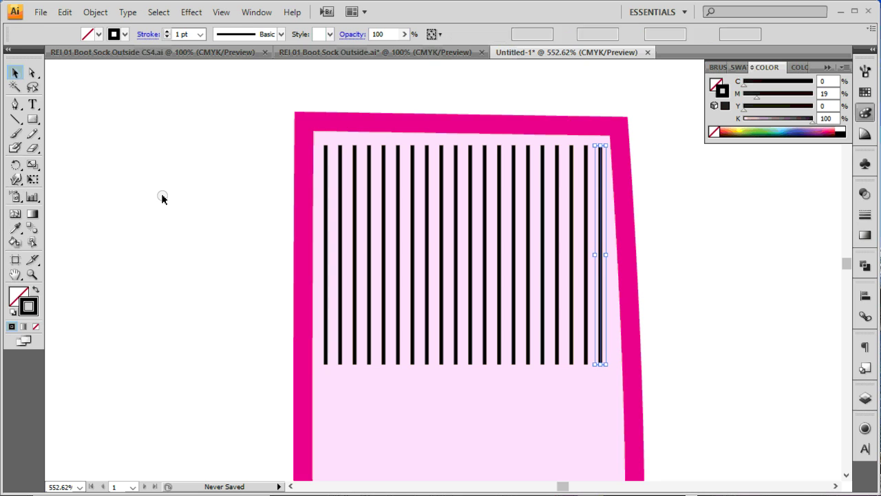
Move the leftmost line out of the cuff and undo the move.
click(162, 199)
drag(329, 193, 242, 179)
key(ctrl+z)
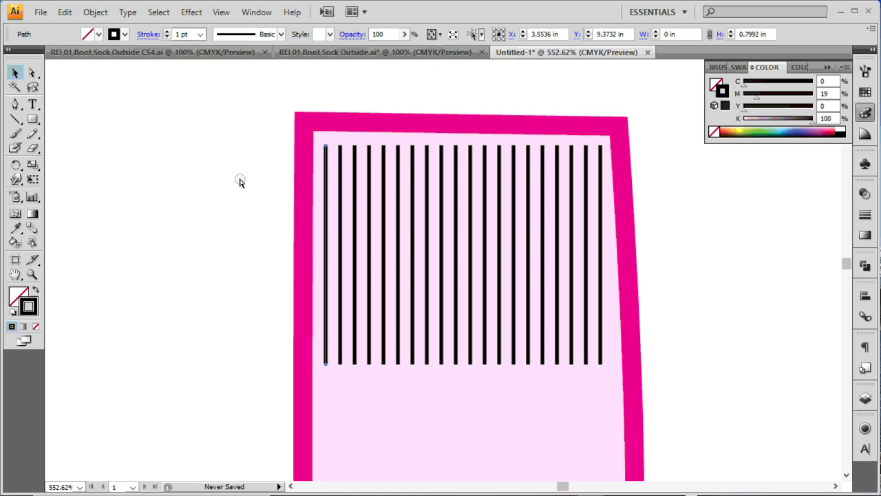
Select all the vertical lines without the sock, group them, and deselect the group.
click(248, 145)
drag(248, 145, 664, 249)
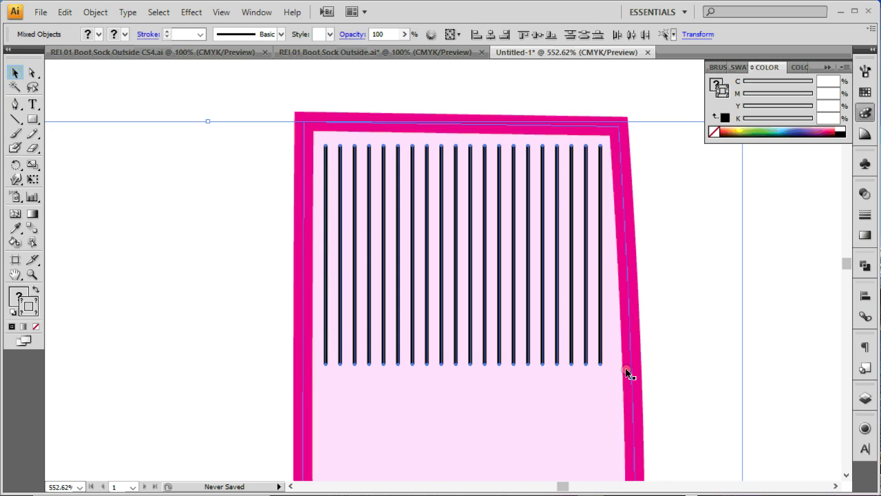
shift+click(628, 374)
key(ctrl+shift+b)
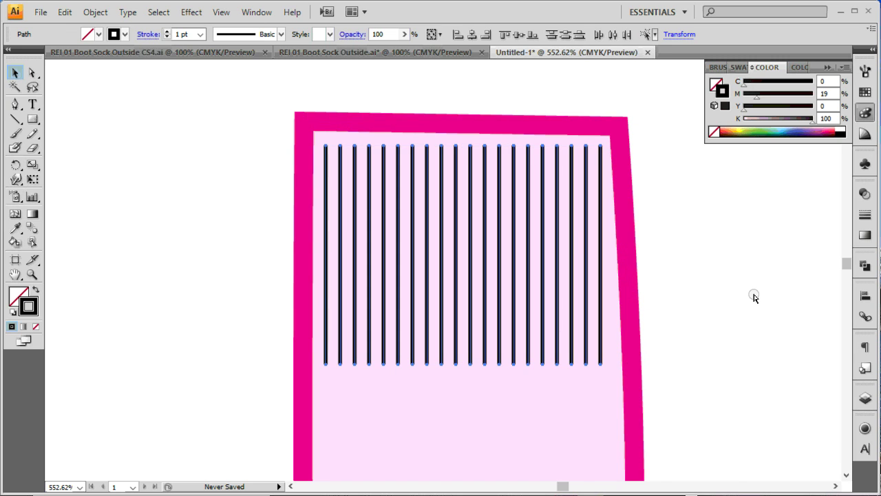
key(ctrl+shift+b)
click(717, 298)
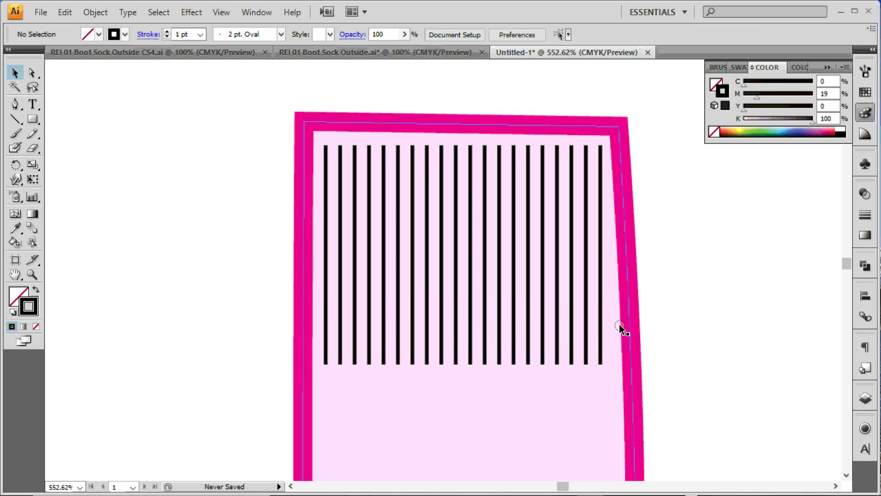
Move the group of vertical lines to about X 4.07 in, Y 9.40 in within the cuff and deselect it.
drag(600, 327, 610, 328)
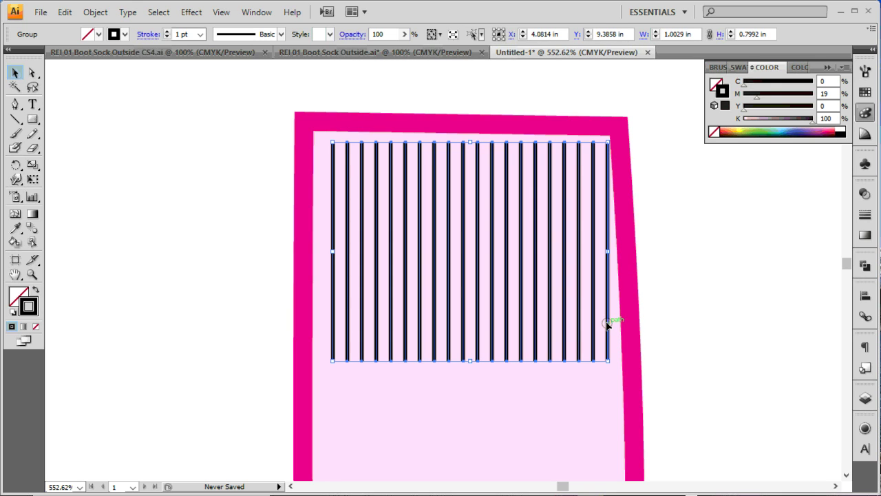
drag(607, 325, 604, 321)
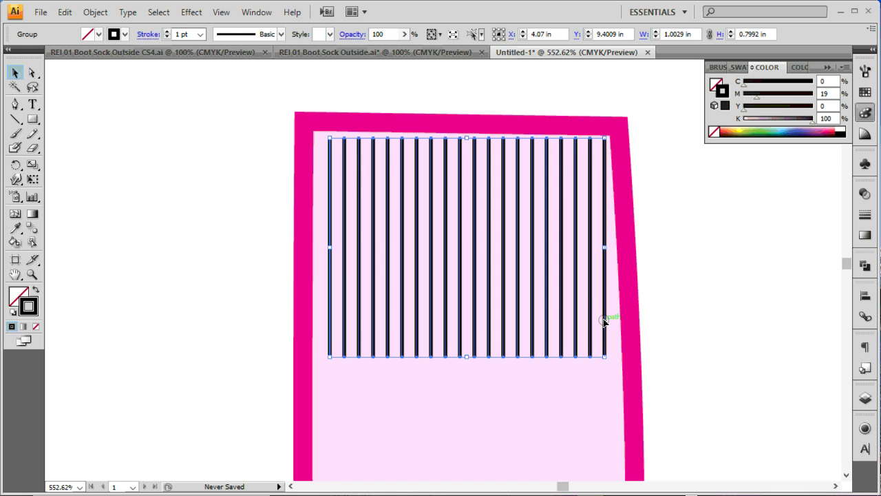
key(ctrl+shift+a)
Isolate the sock group, try moving one of its shapes, undo the move, and exit isolation.
double_click(626, 361)
drag(635, 301, 334, 305)
key(ctrl+z)
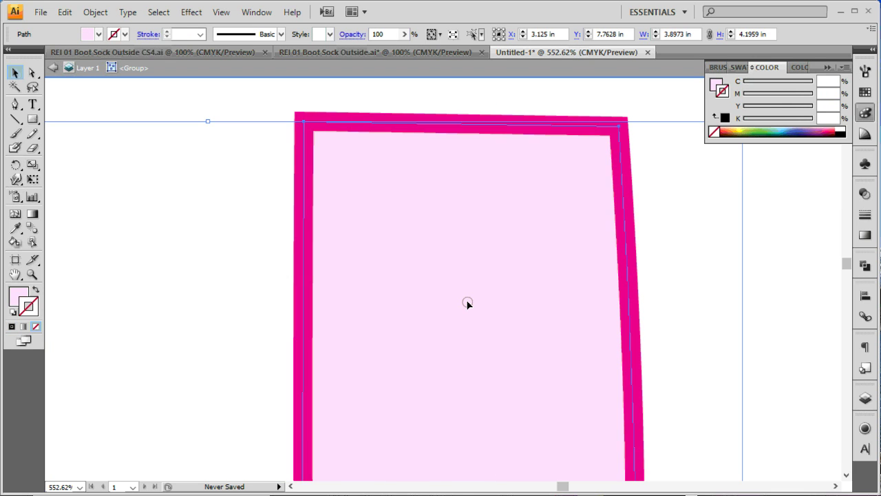
double_click(660, 277)
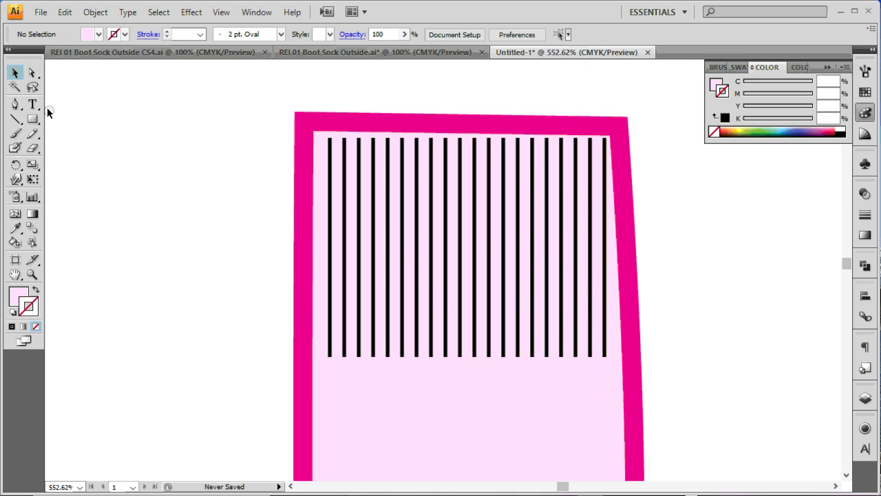
Draw a horizontal line about 1.04 in long just below the vertical lines, with the same black 1 pt stroke.
click(15, 119)
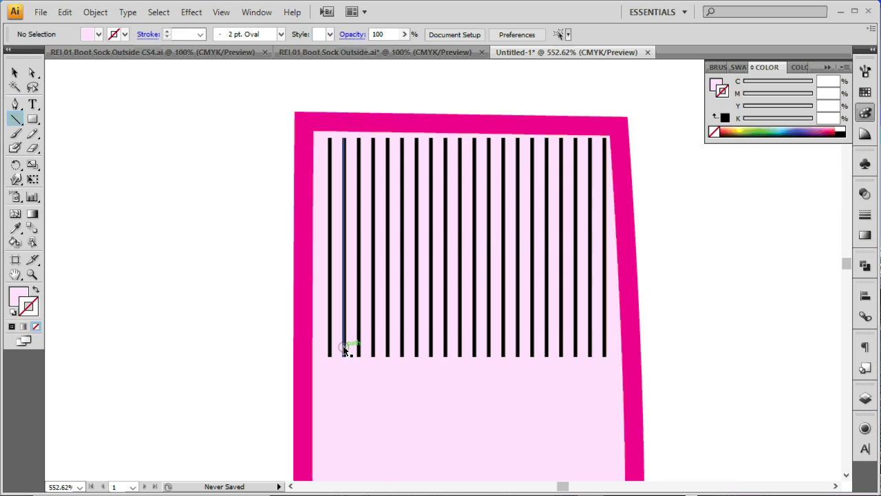
ctrl+click(344, 350)
mouse_move(327, 367)
mouse_down()
mouse_move(596, 378)
mouse_move(615, 369)
mouse_up()
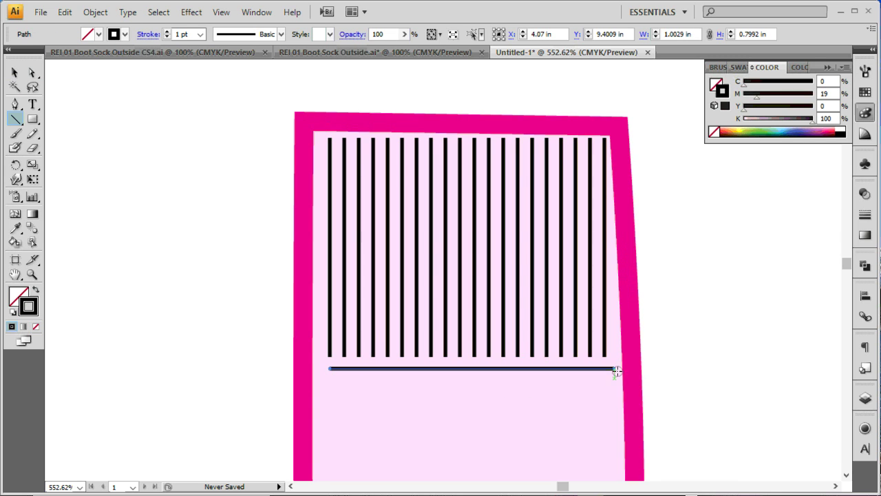
Cut the horizontal line, paste it in place inside the isolated group of vertical lines, and exit isolation.
ctrl+click(704, 311)
ctrl+click(594, 369)
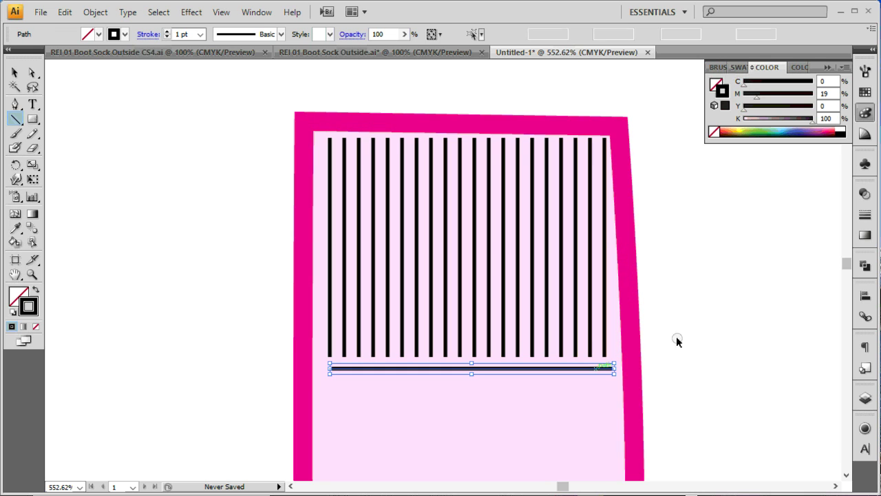
key(Delete)
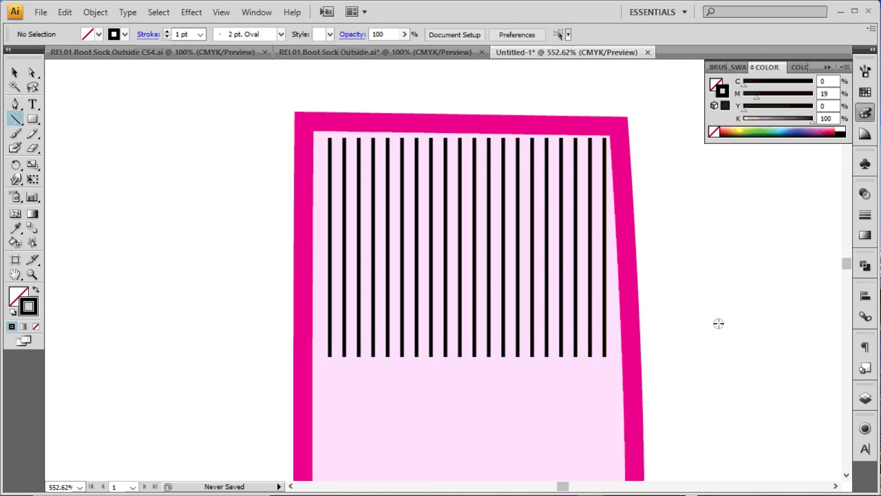
ctrl+double_click(418, 253)
key(ctrl+z)
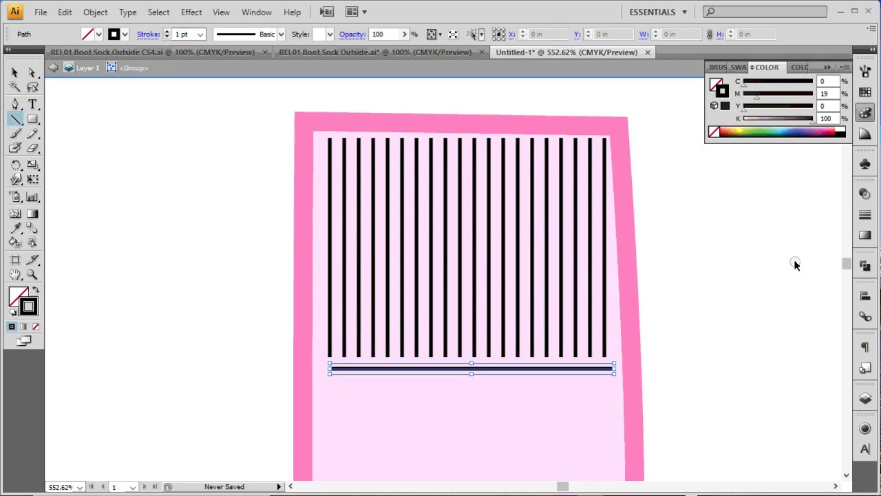
click(31, 72)
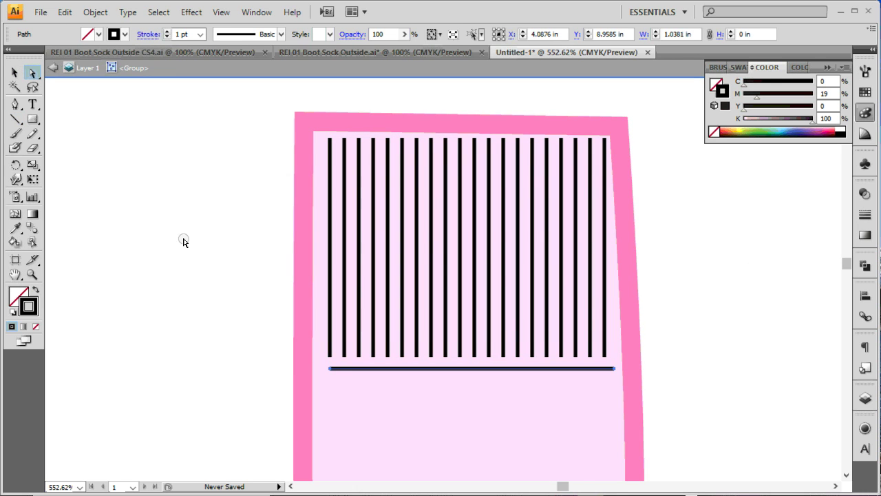
double_click(183, 241)
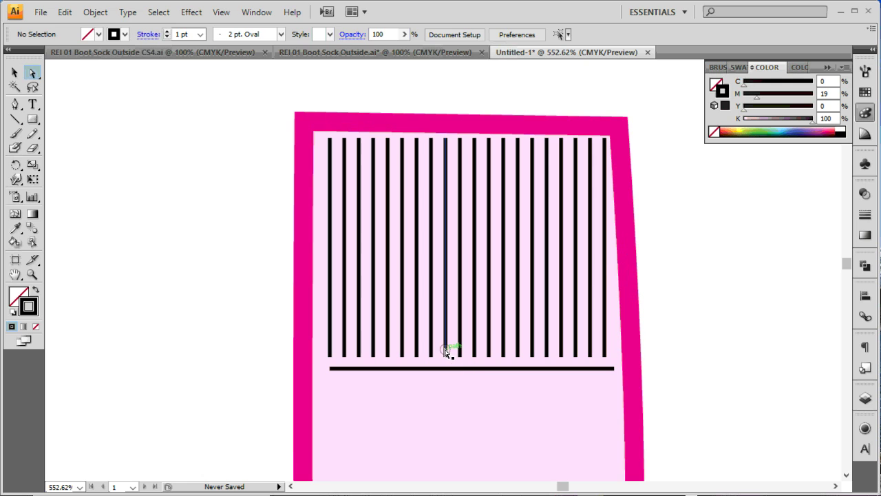
Select and deselect a single line of the ribbing group, move the whole group down to the right, and undo the move.
click(445, 353)
click(15, 72)
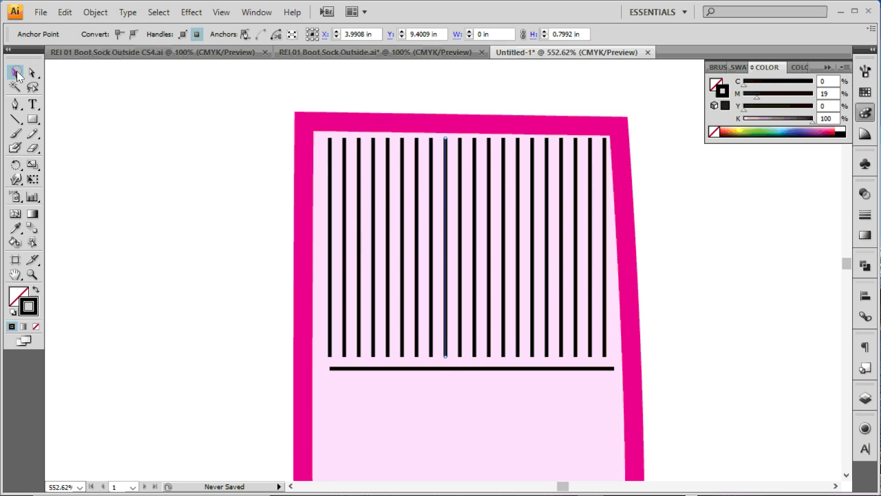
click(252, 182)
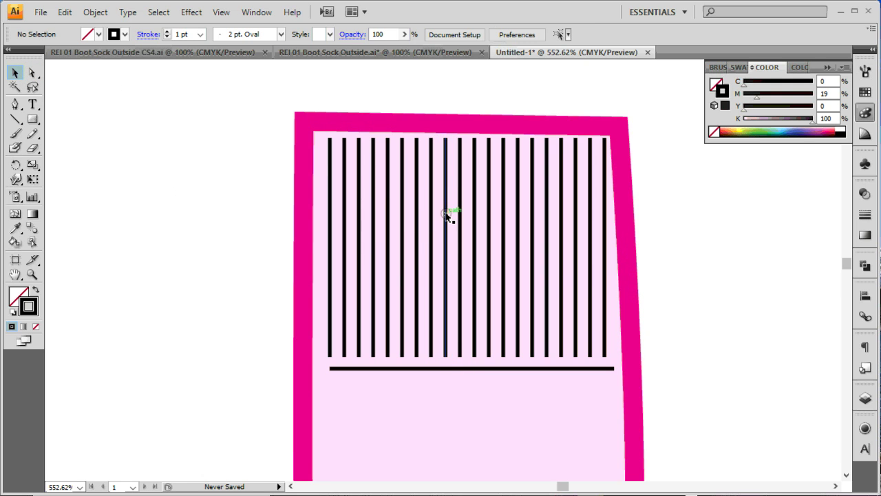
key(ctrl+shift+b)
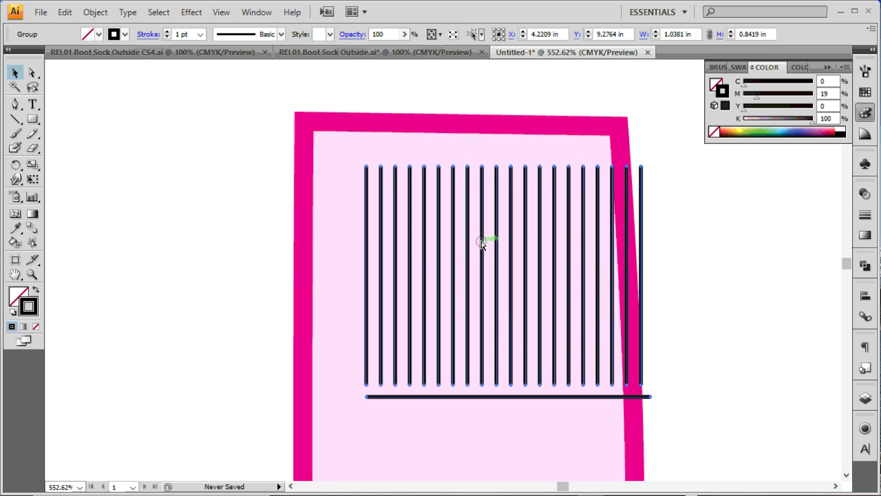
key(ctrl+z)
Remove the whole group of black lines from the sock's cuff.
key(ctrl+shift+b)
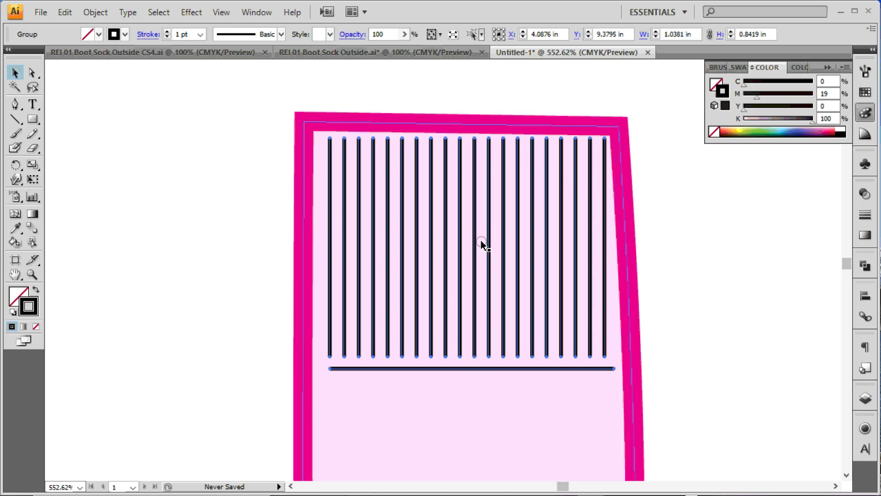
key(Delete)
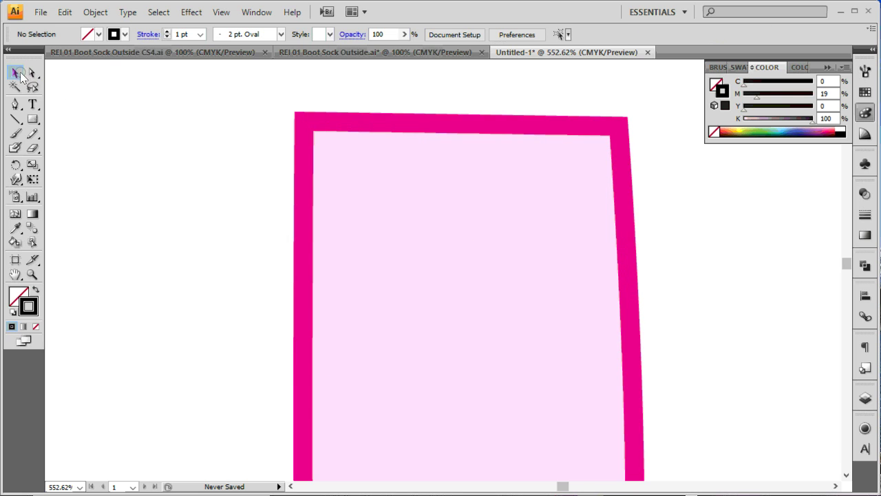
Move only the sock's pale pink fill shape away from its outline, to about X 3.39 in, Y 7.68 in.
click(387, 229)
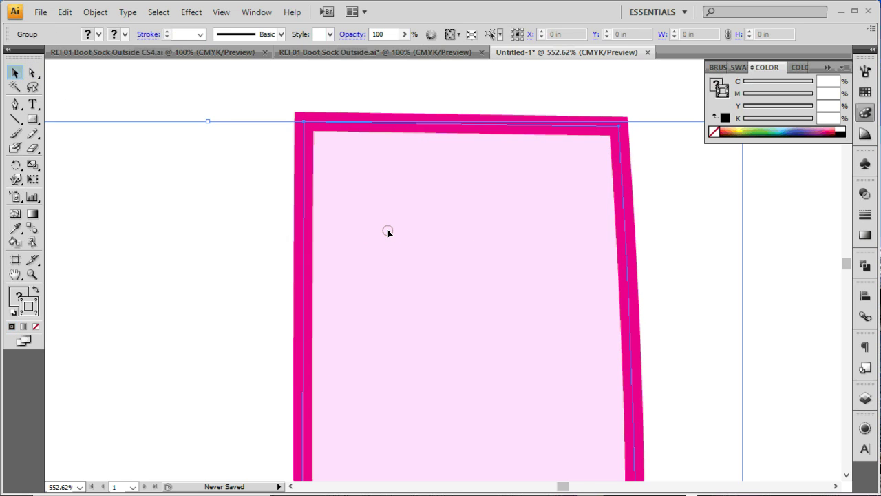
click(246, 229)
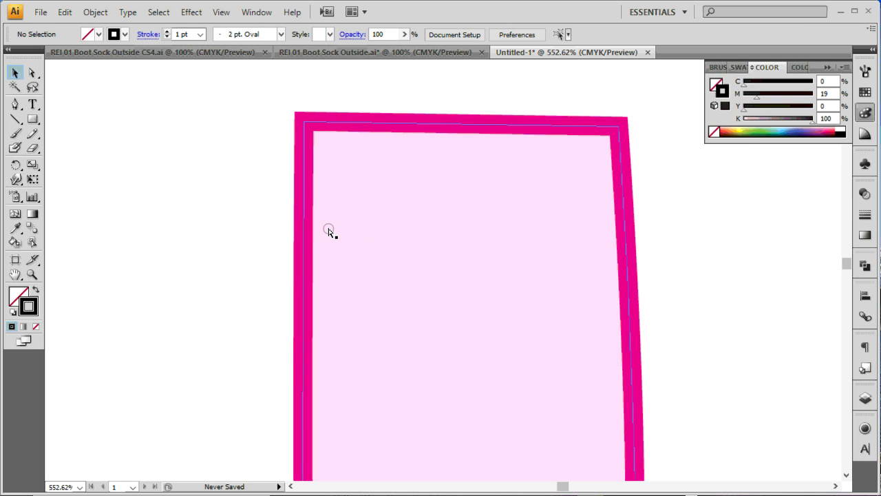
click(344, 216)
drag(304, 207, 473, 232)
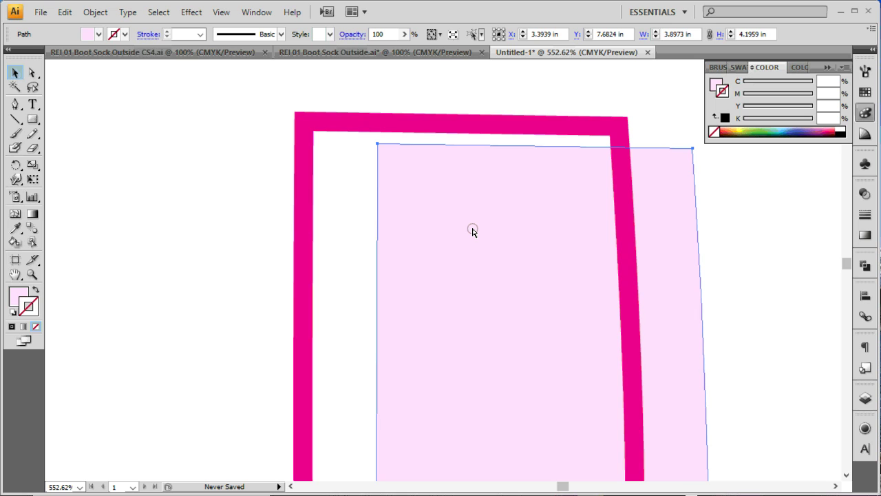
Undo the pale pink fill's move, and paste the cut ribbing lines in place inside the isolated sock group.
key(ctrl+z)
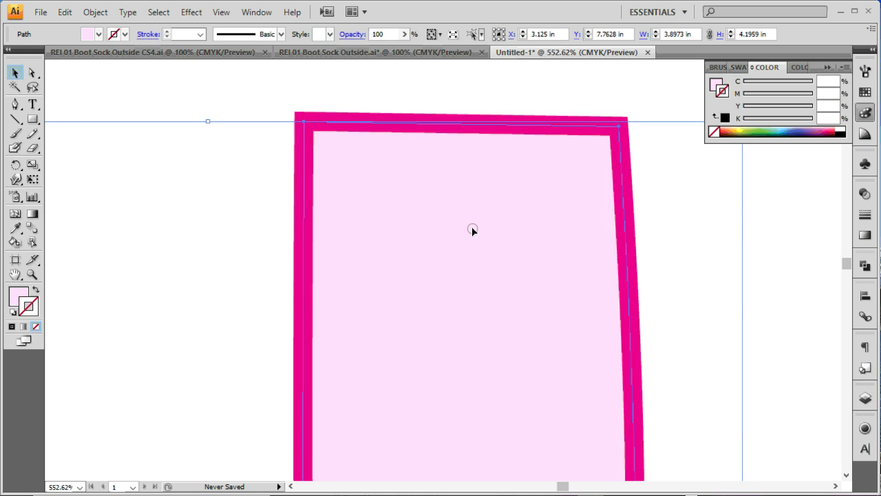
click(90, 164)
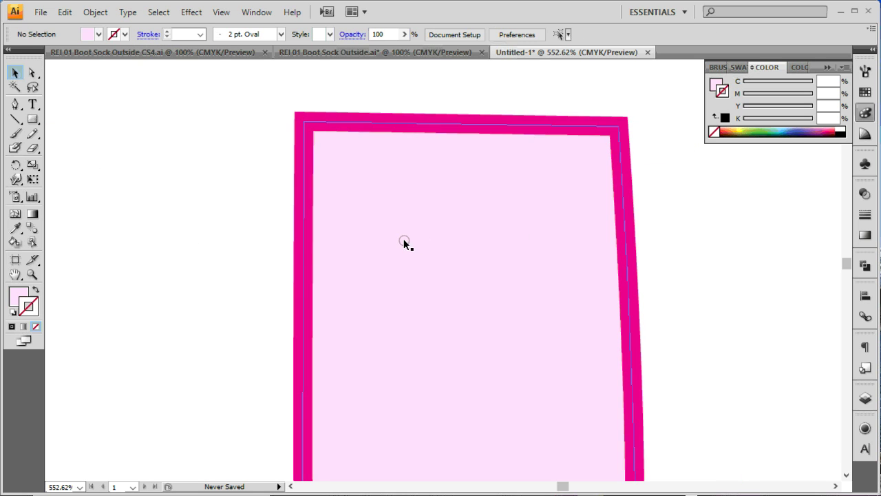
double_click(404, 243)
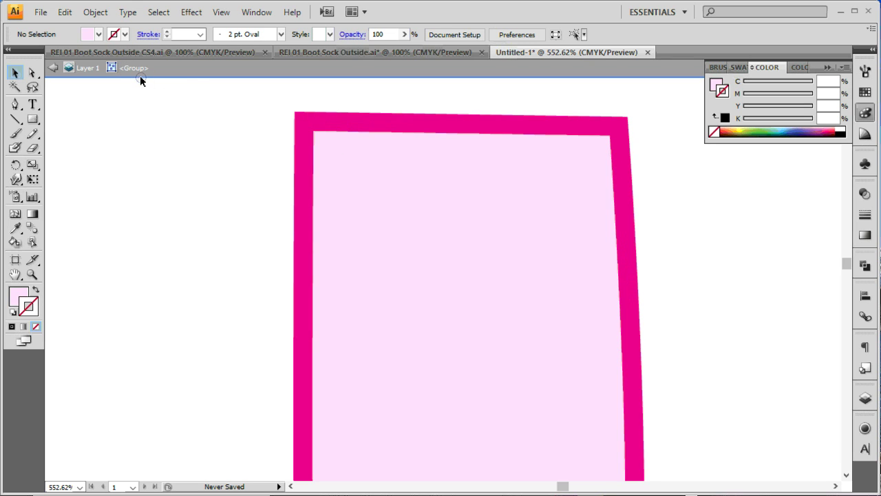
click(398, 201)
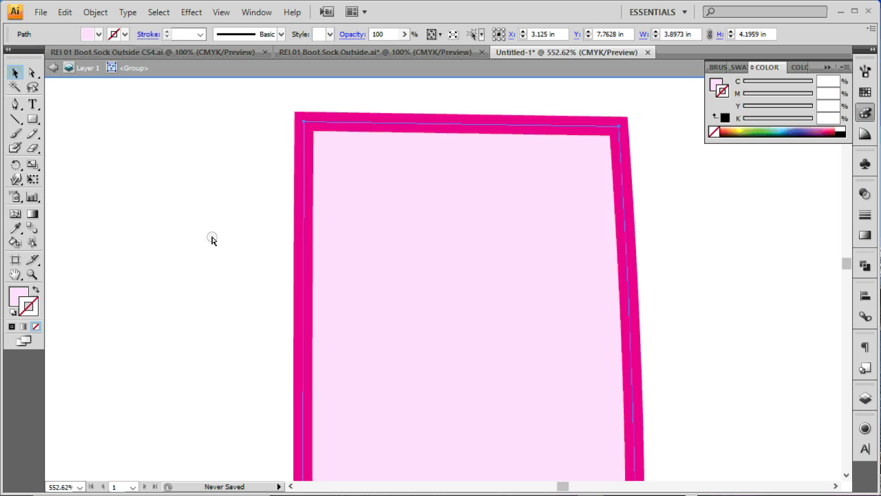
key(ctrl+v)
key(ctrl+shift+a)
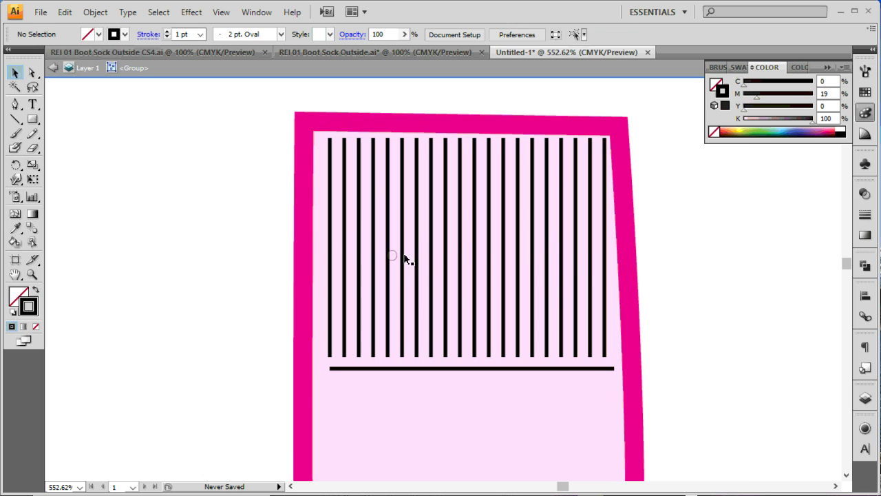
Isolate the nested ribbing group within the sock group, select one of its vertical lines, and exit isolation.
double_click(549, 289)
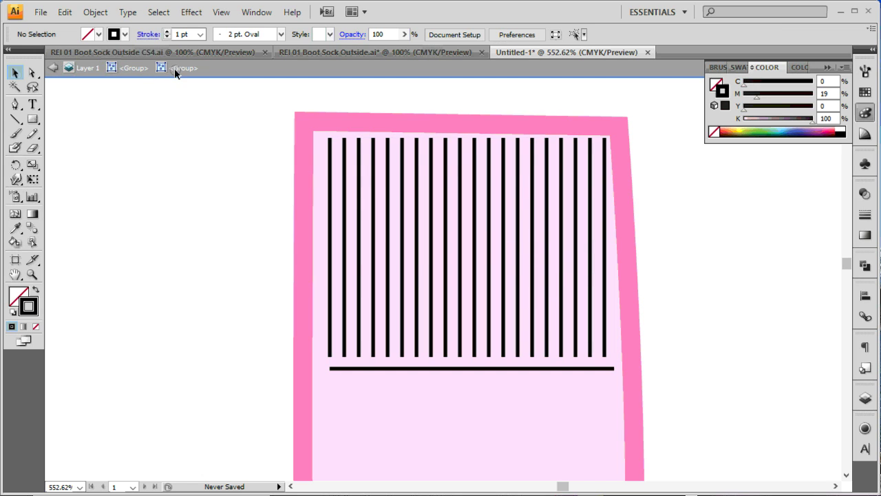
click(565, 369)
click(560, 354)
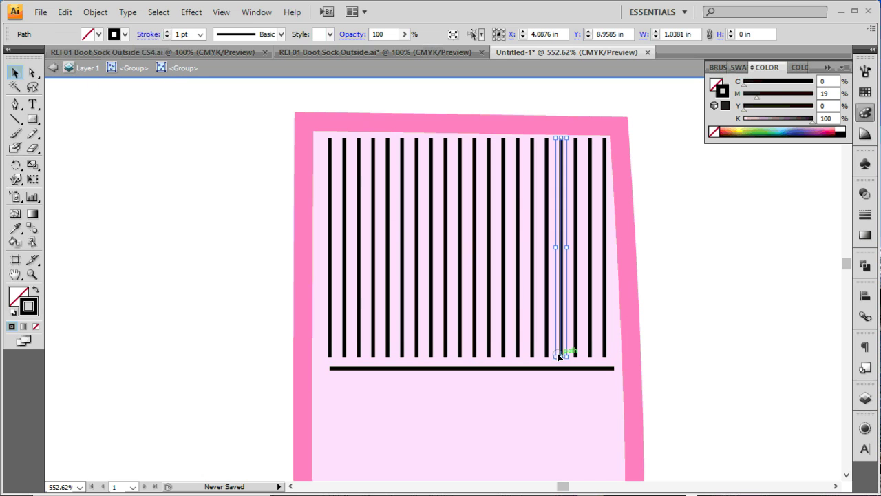
double_click(212, 253)
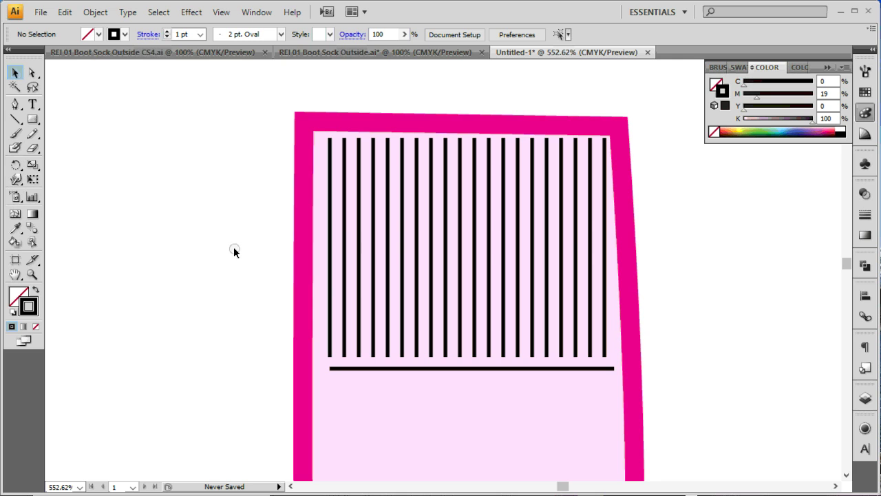
Move the whole sock group with its ribbing twice, undo both moves, and deselect it.
click(425, 321)
drag(425, 321, 535, 299)
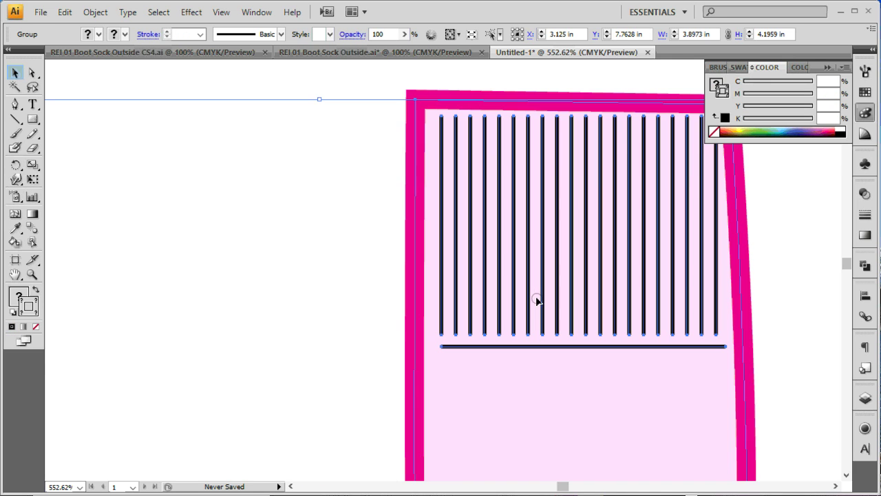
drag(458, 306, 436, 308)
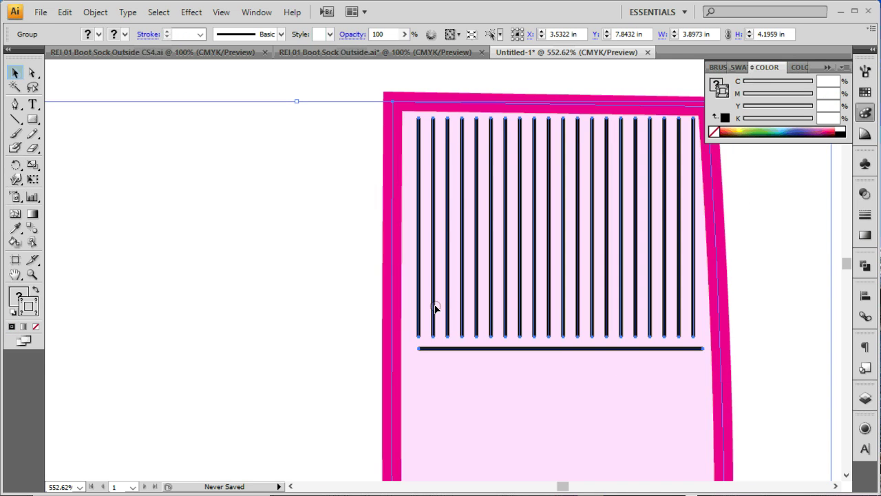
key(ctrl+z)
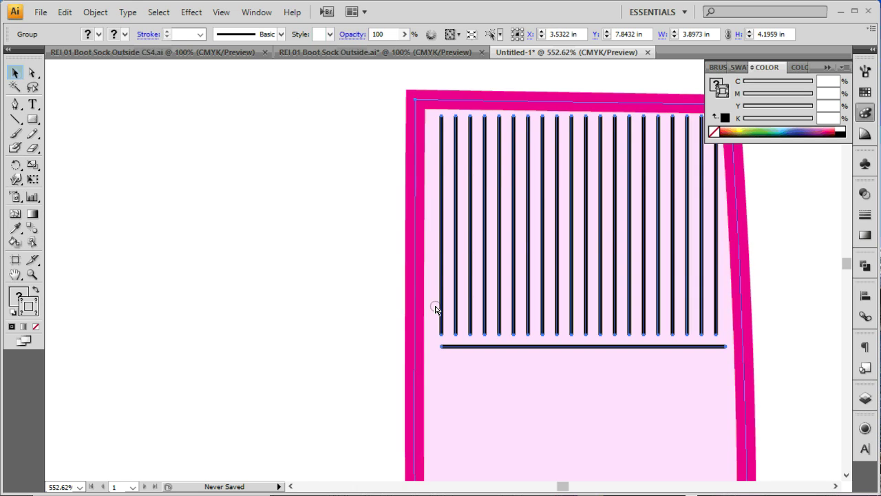
key(ctrl+z)
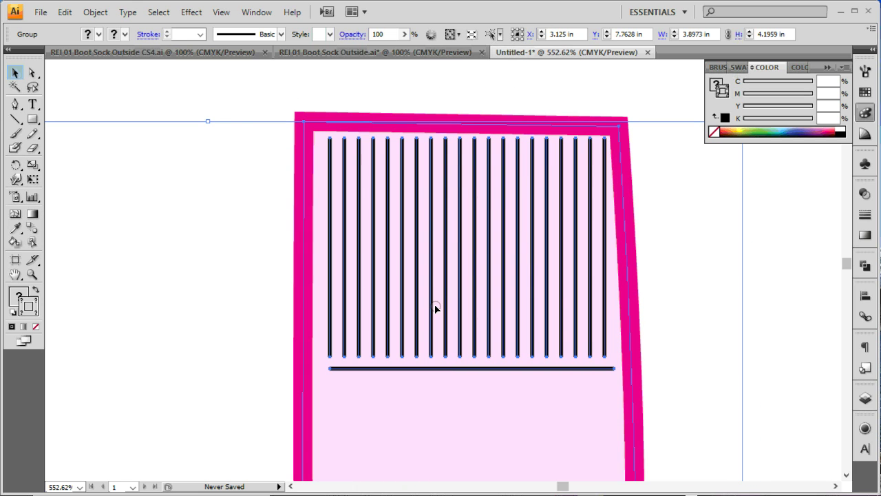
click(256, 238)
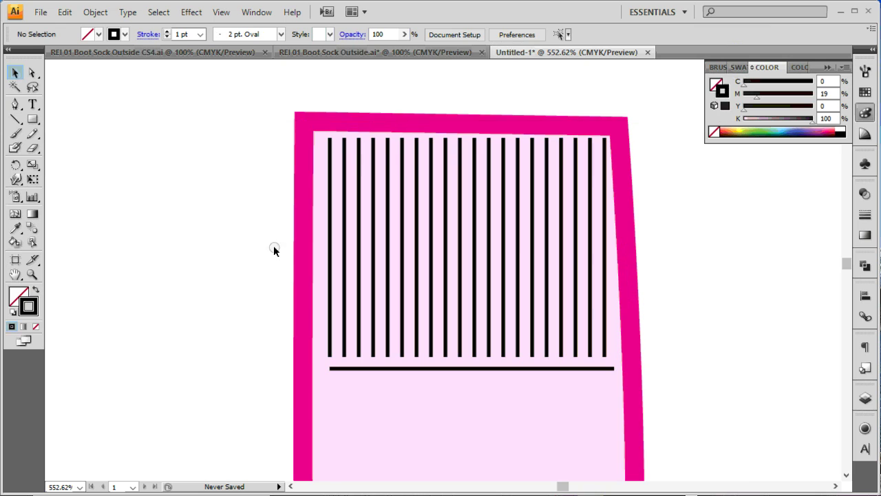
Isolate the sock group, shift its ribbing lines slightly left to about X 4.07 in, and exit isolation.
click(330, 265)
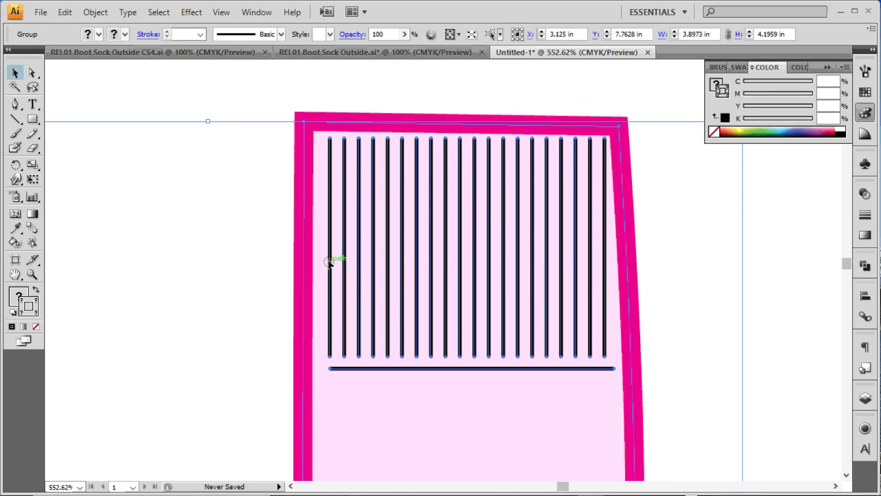
double_click(329, 264)
click(331, 261)
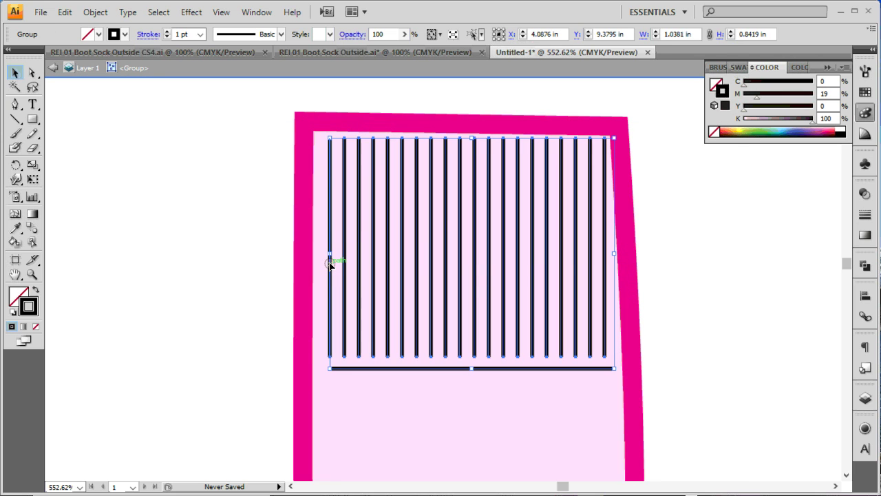
drag(329, 268, 325, 268)
double_click(200, 249)
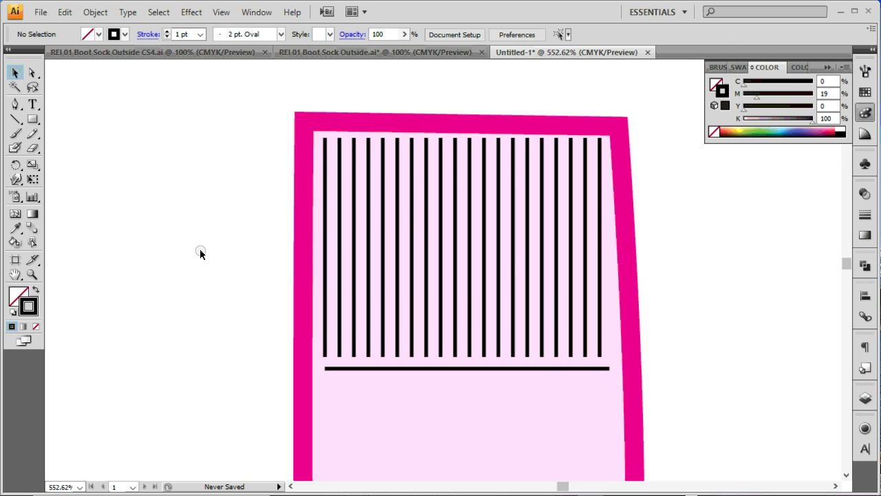
Move only the horizontal ribbing line slightly up toward the vertical lines, and undo the move.
scroll(200, 252, down, 1)
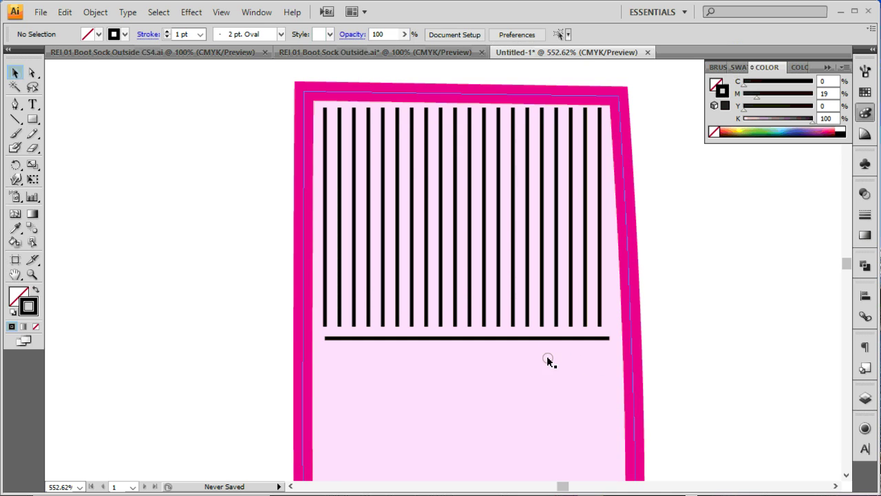
drag(551, 338, 552, 333)
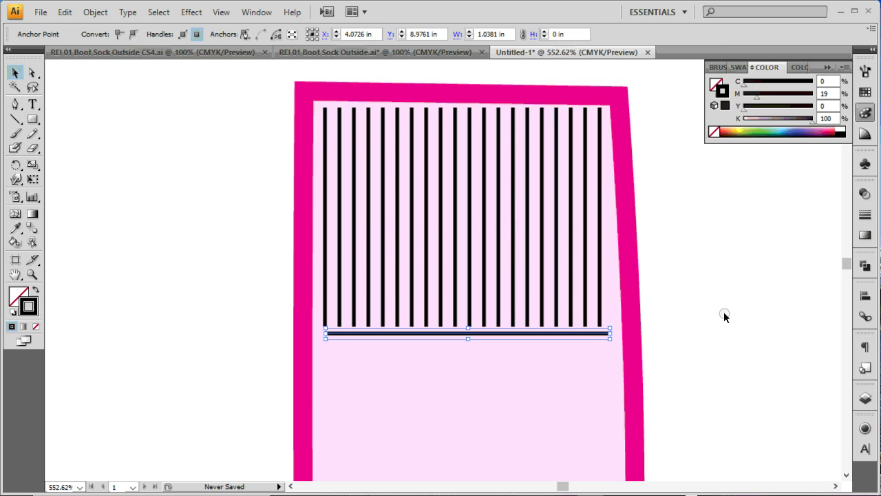
click(724, 314)
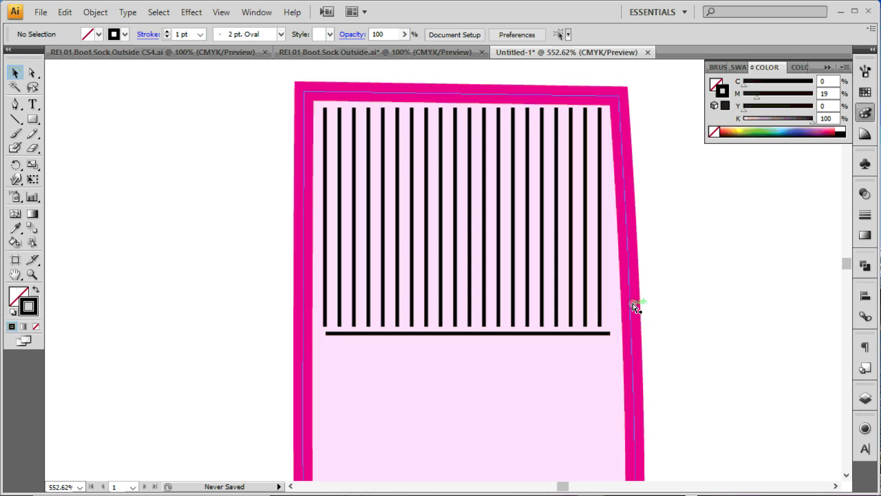
key(ctrl+z)
Remove the ribbing group from inside the isolated sock group and exit isolation.
double_click(601, 308)
click(601, 307)
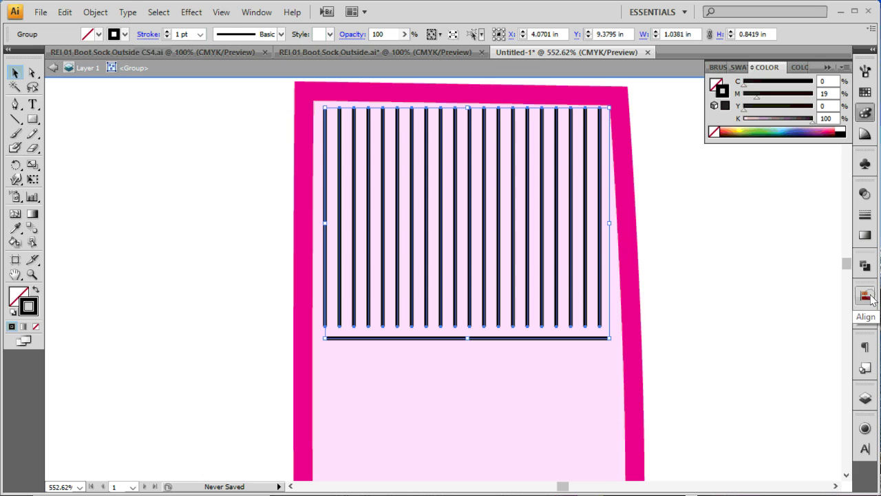
key(Delete)
double_click(778, 286)
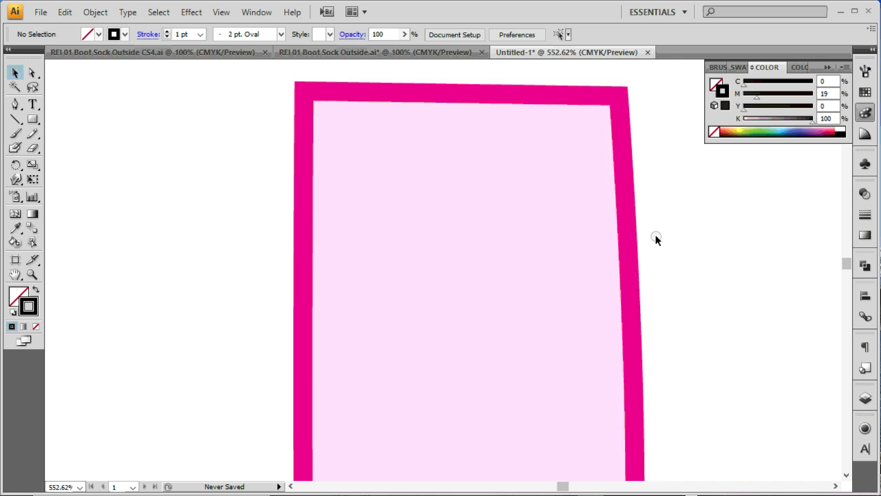
Paste the ribbing lines in place directly in front of the sock's pale pink fill shape, without entering isolation.
click(592, 262)
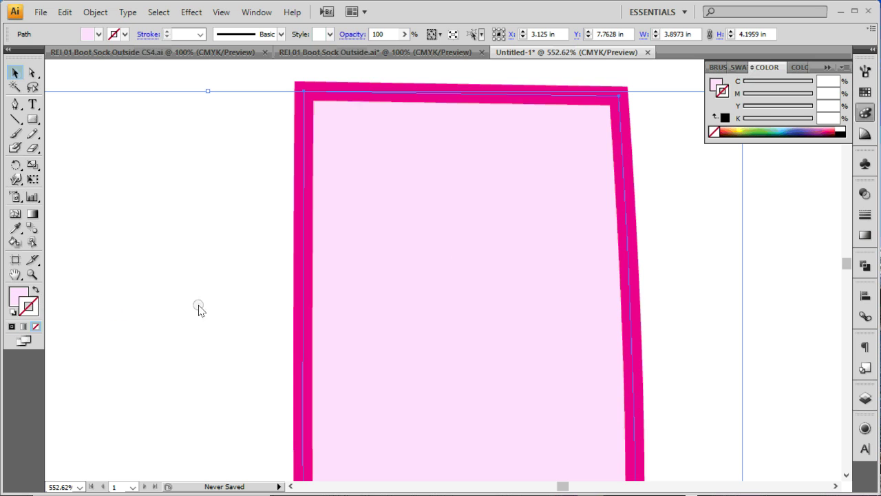
key(ctrl+v)
click(276, 327)
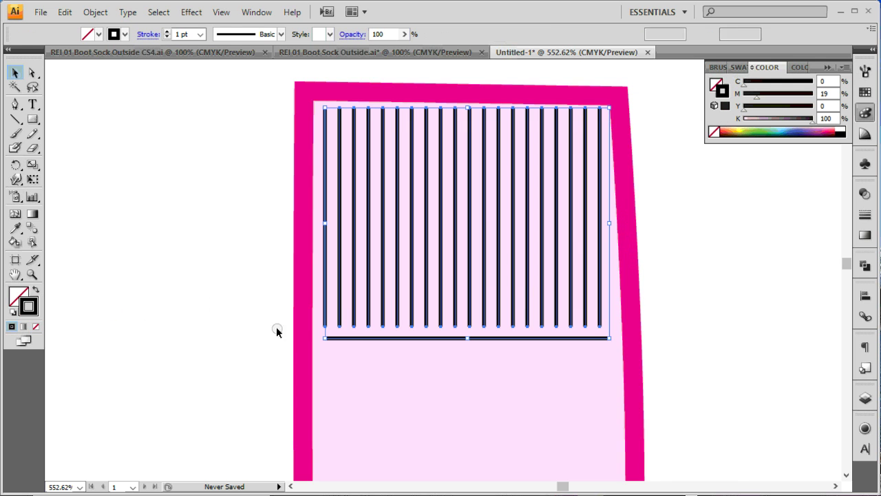
Move the whole sock group with its ribbing to about X 3.34 in, Y 7.85 in, and deselect it.
click(535, 374)
drag(533, 373, 589, 351)
scroll(195, 363, down, 4)
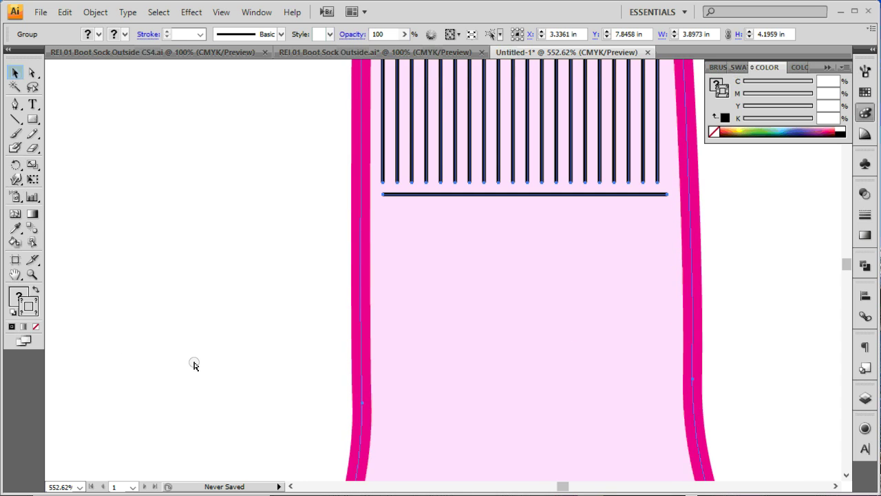
key(ctrl+minus)
key(ctrl+minus)
key(ctrl+minus)
key(ctrl+minus)
key(ctrl+a)
scroll(193, 365, down, 3)
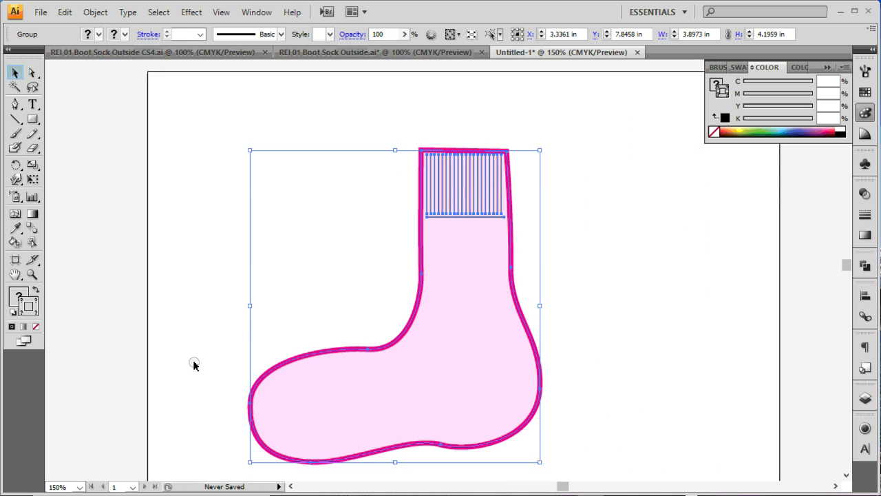
click(194, 365)
Draw a closed curved shape with the Pen tool that overlaps the sock's heel and extends beyond its outline.
click(33, 73)
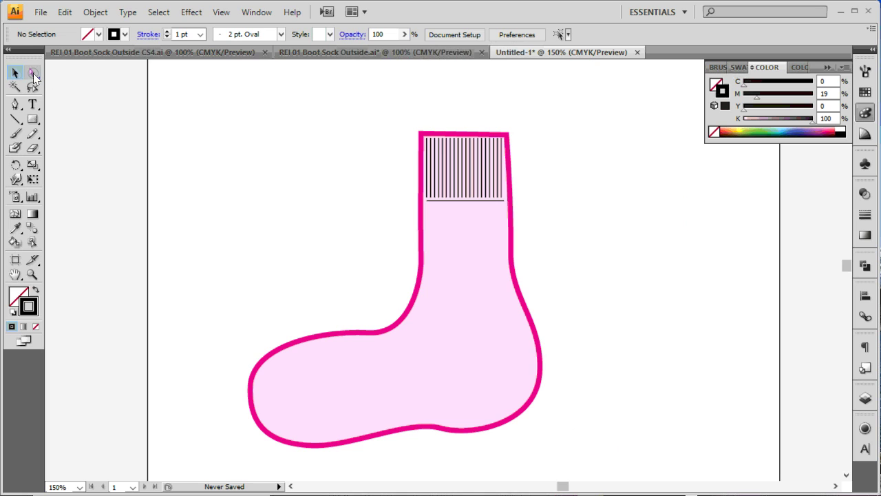
click(34, 120)
click(15, 104)
drag(615, 346, 522, 346)
drag(455, 388, 468, 493)
drag(513, 461, 635, 348)
click(615, 314)
Draw a closed curved shape with the Pen tool over the sock's toe, adjusting its lower inner anchor point.
drag(180, 267, 271, 290)
drag(345, 435, 297, 468)
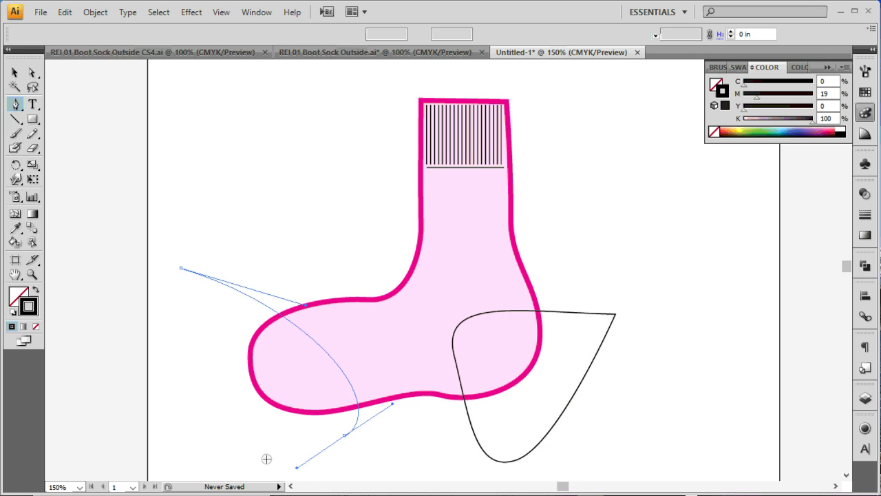
drag(181, 418, 184, 369)
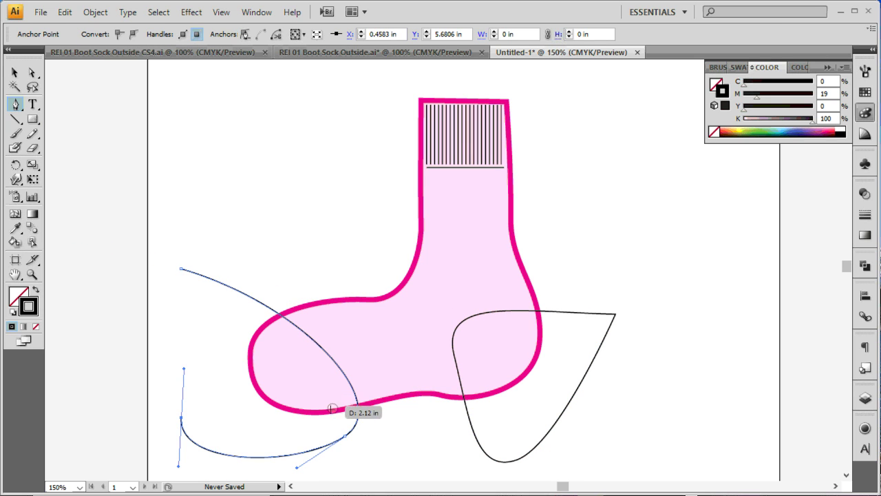
drag(345, 436, 289, 422)
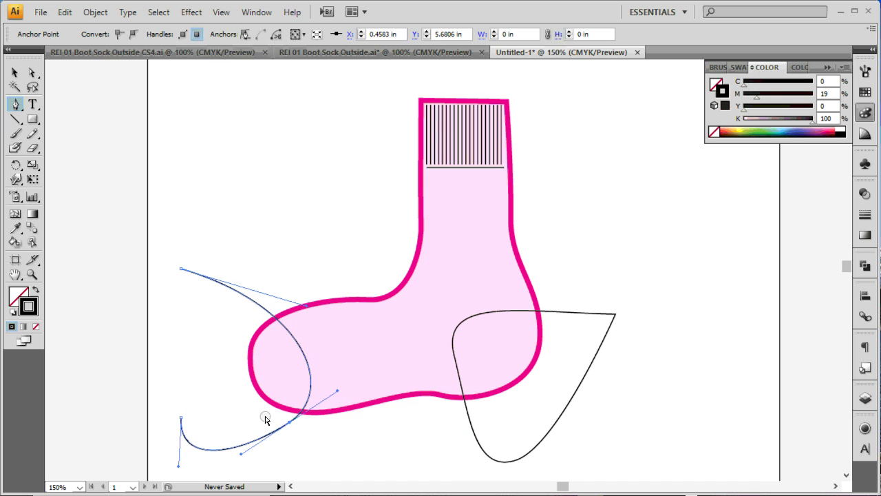
click(181, 270)
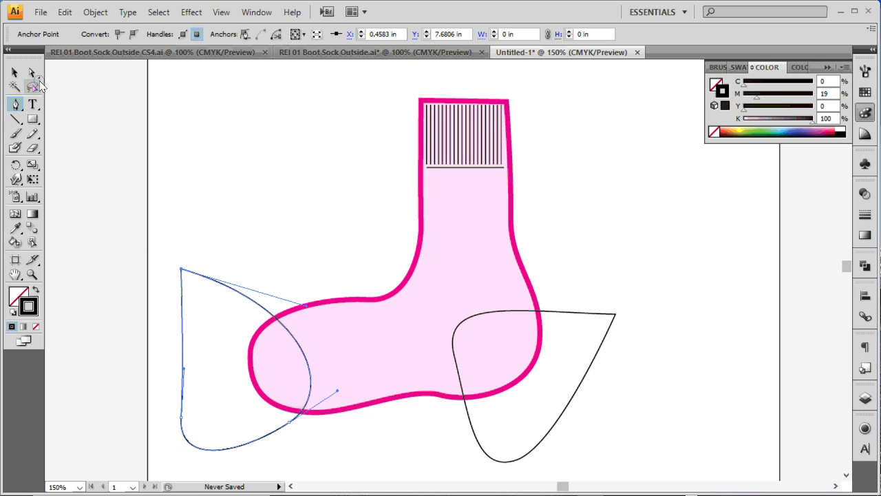
Select the heel and toe shapes together and swap their fill and stroke for a black fill without stroke.
click(33, 72)
click(15, 72)
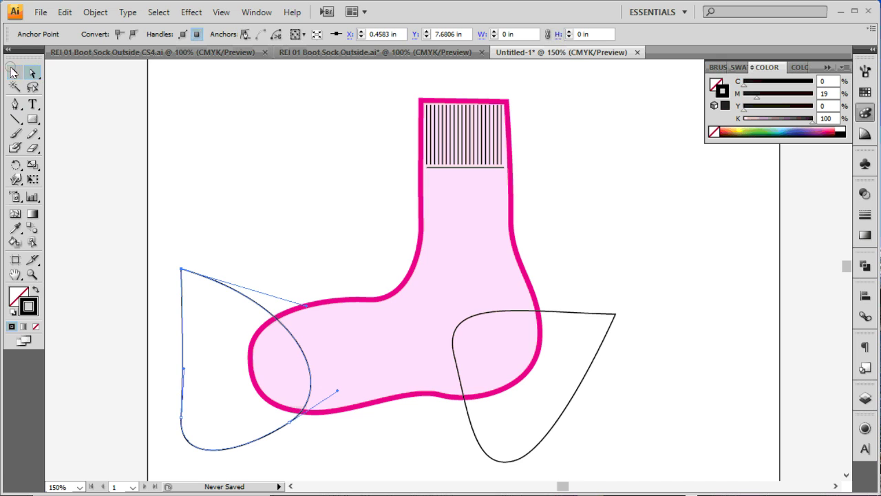
click(269, 299)
drag(610, 407, 597, 323)
click(35, 290)
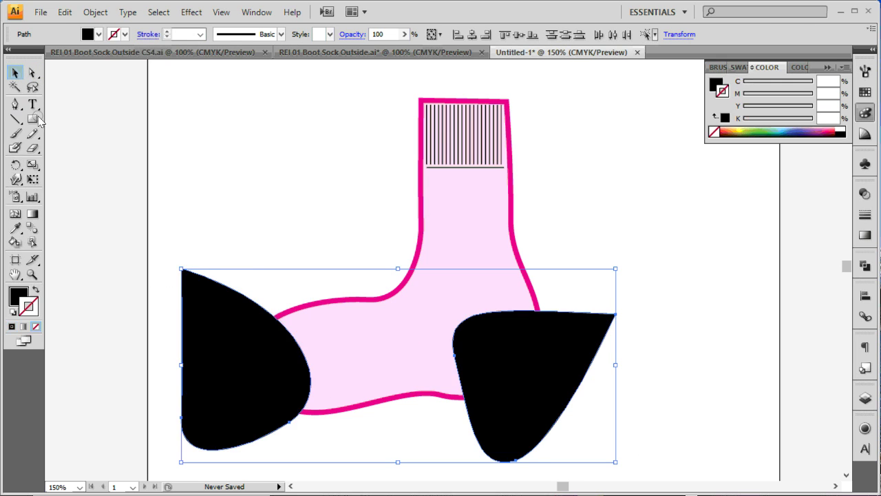
Select only the sock's pink fill path inside its group with Direct Selection, copy it, and clear the selection.
click(32, 73)
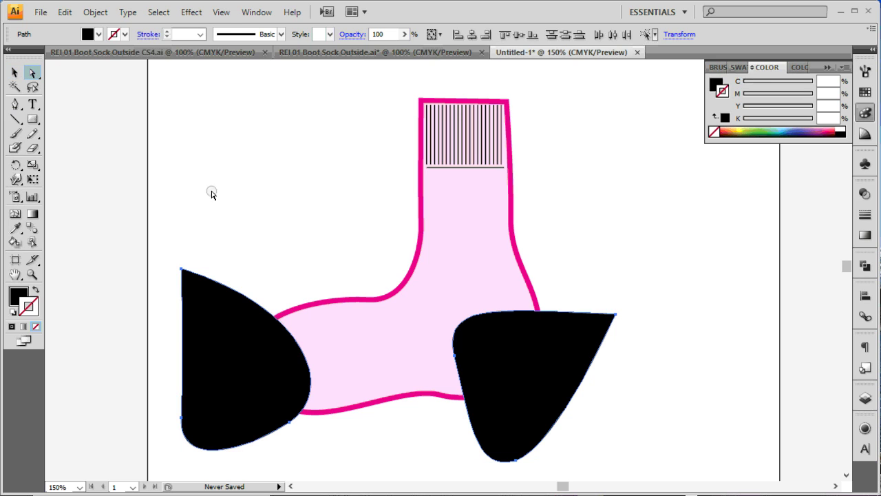
click(260, 185)
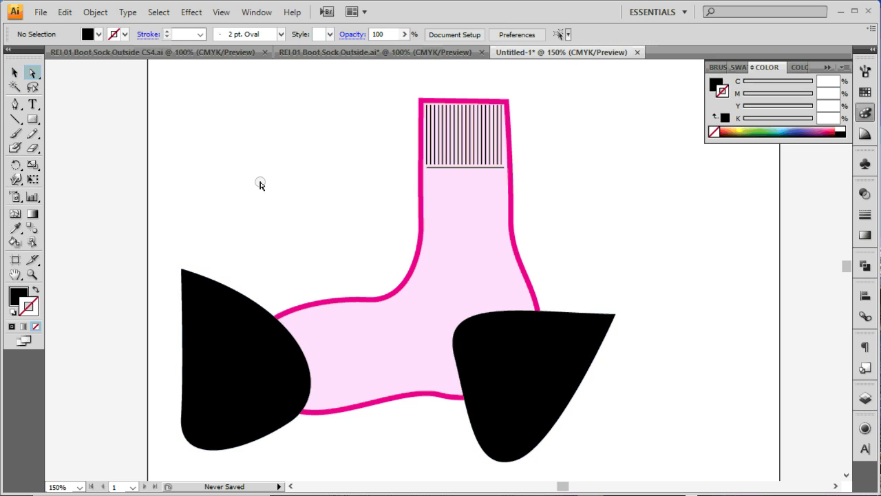
click(484, 276)
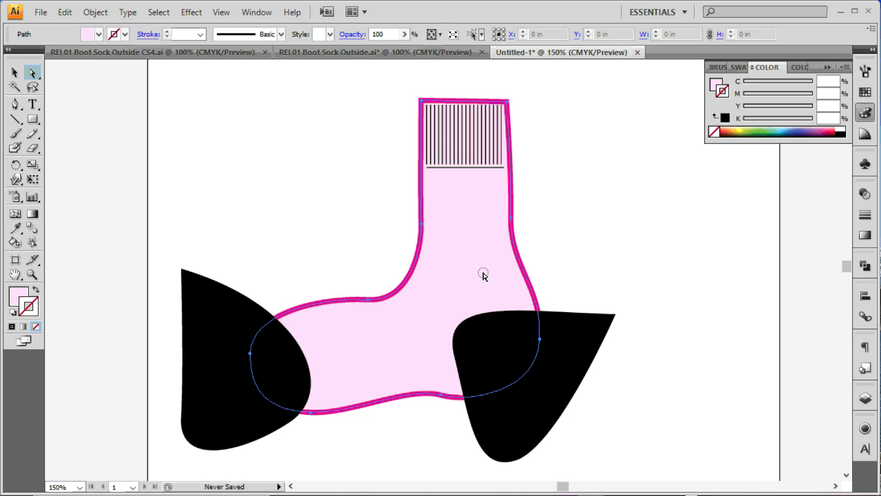
click(573, 236)
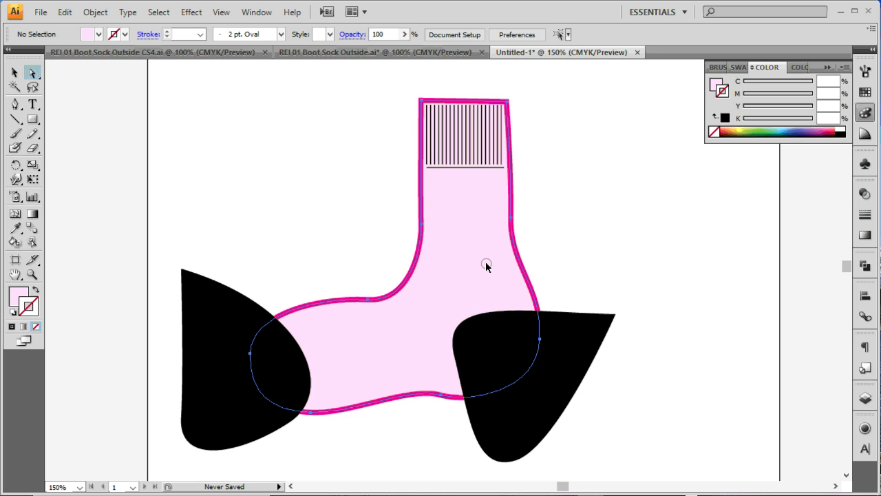
click(486, 263)
key(ctrl+c)
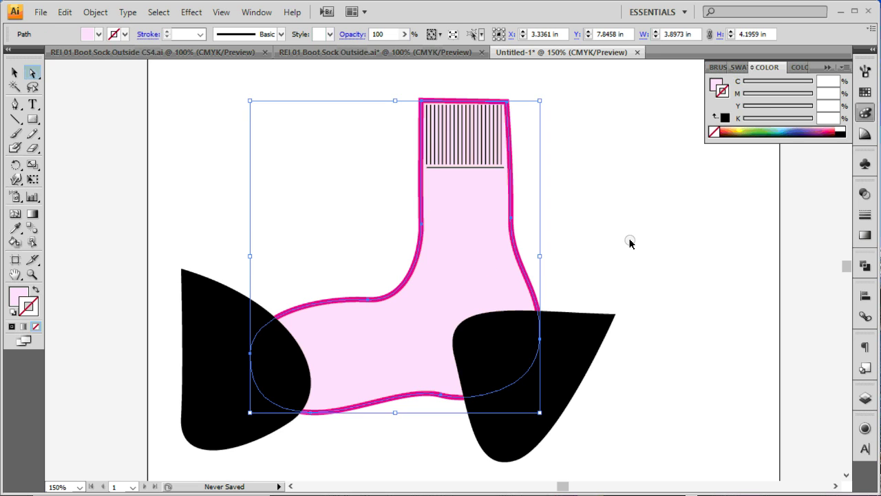
click(630, 242)
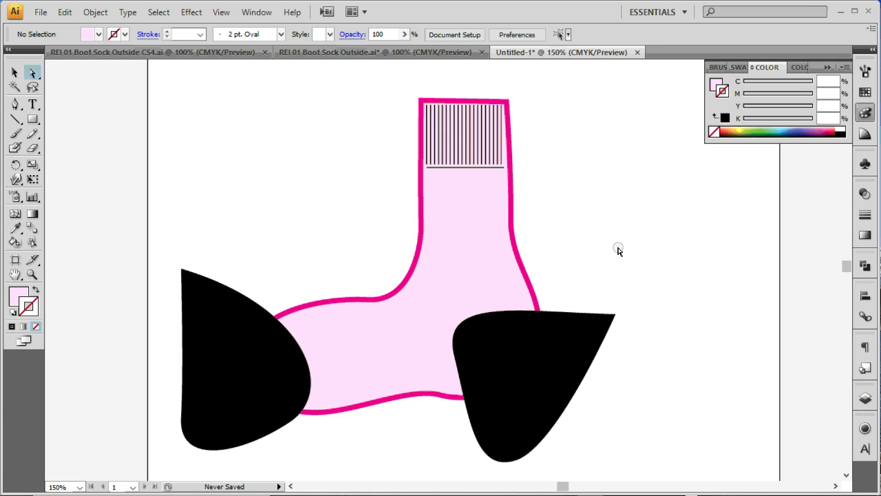
Try pasting the copied sock path in front of everything and in front of the selected heel shape only, undoing each paste.
key(ctrl+z)
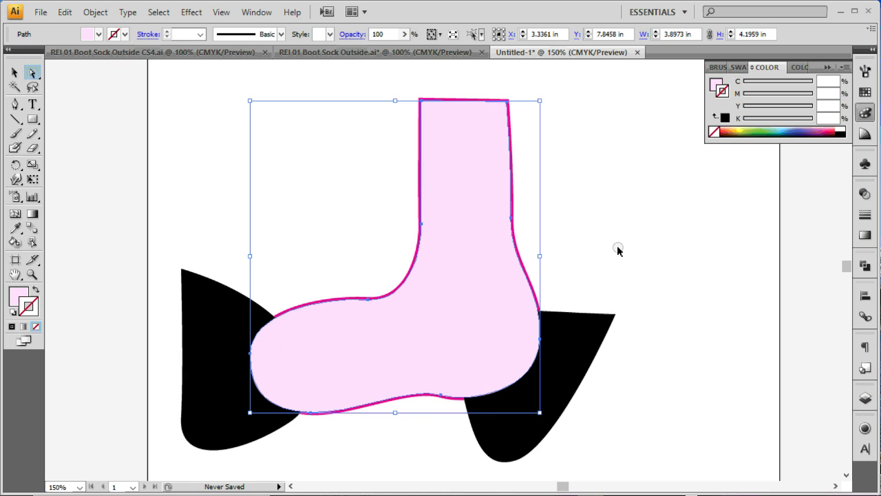
key(ctrl+shift+z)
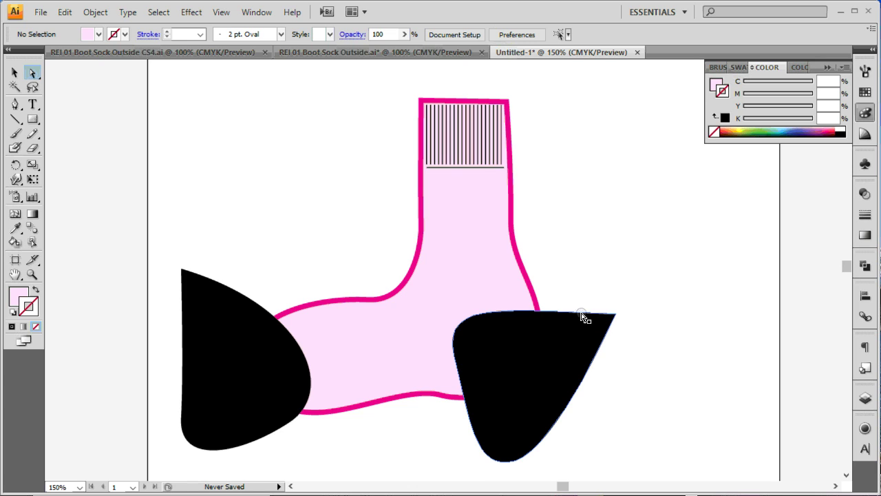
click(559, 356)
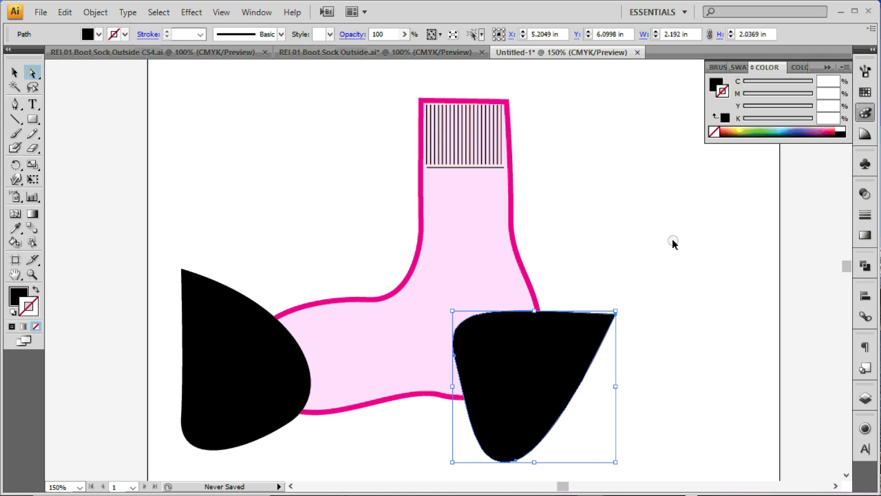
key(ctrl+z)
key(ctrl+z)
key(ctrl+shift+z)
key(ctrl+shift+z)
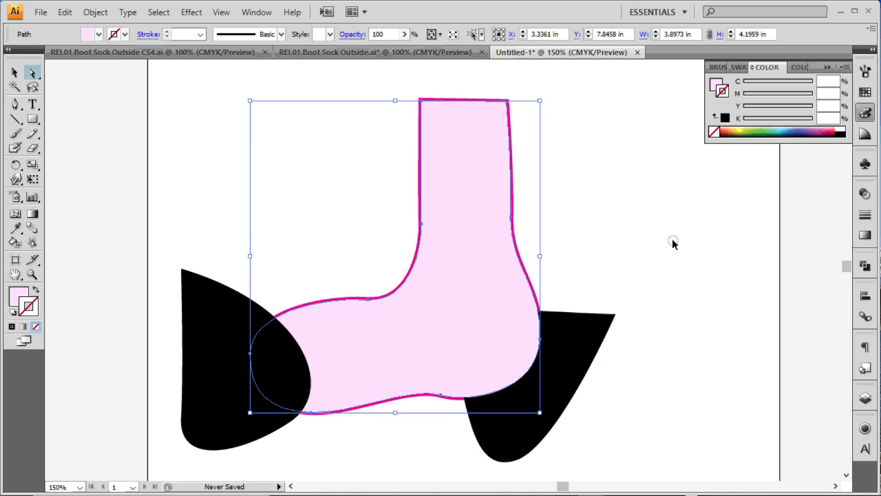
click(673, 243)
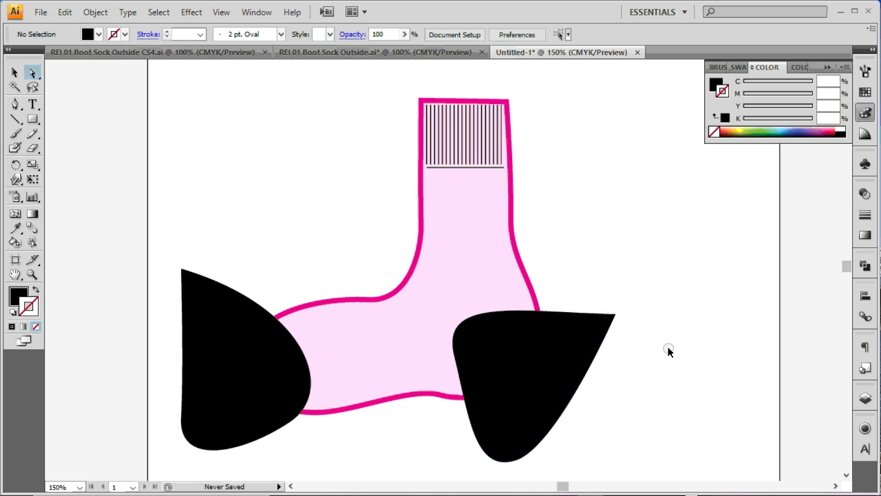
Paste the copied sock path in front of all artwork with nothing selected.
key(ctrl+z)
key(ctrl+z)
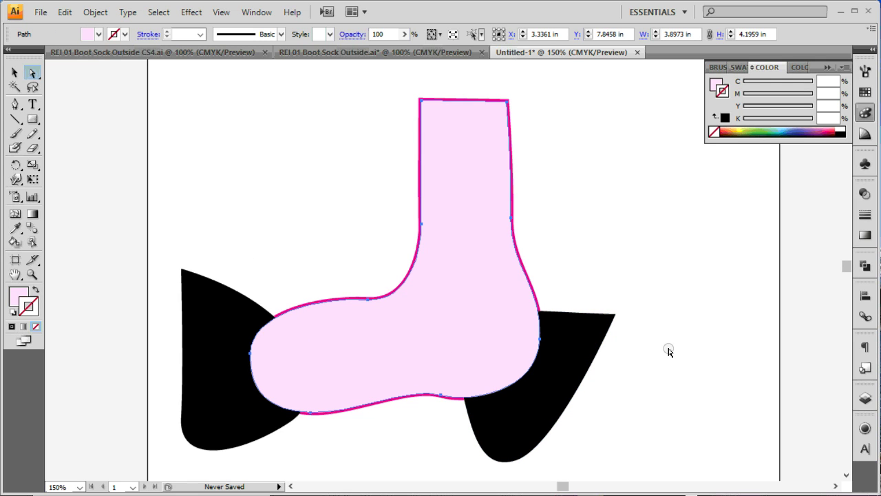
key(ctrl+z)
key(ctrl+z)
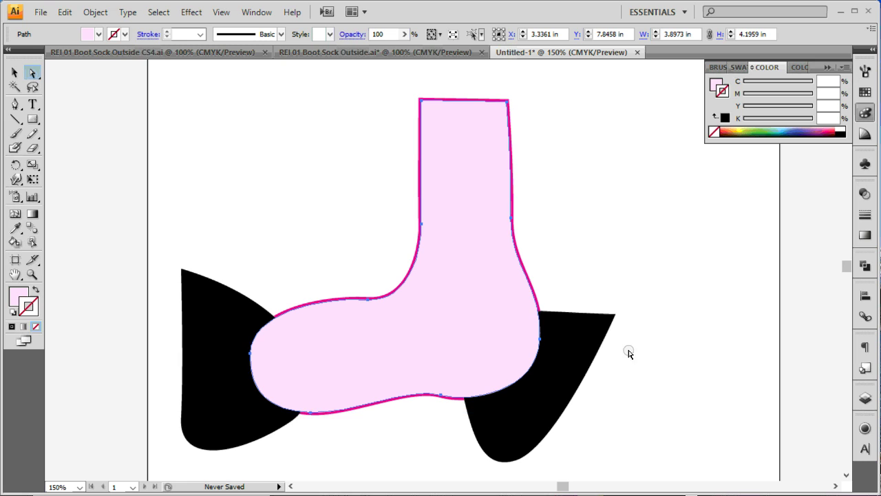
key(ctrl+z)
Crop the heel shape to the pasted sock outline with Pathfinder Crop and delete the unfilled leftover path.
click(577, 354)
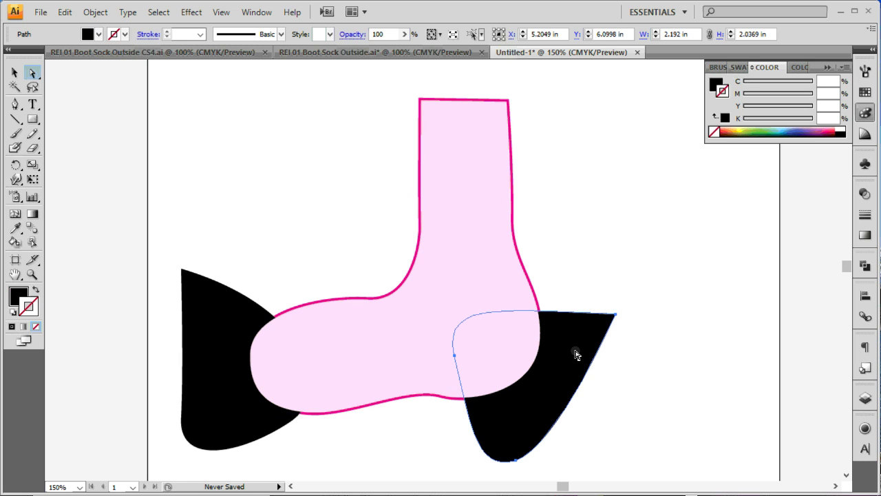
key(ctrl+z)
key(ctrl+z)
key(ctrl+z)
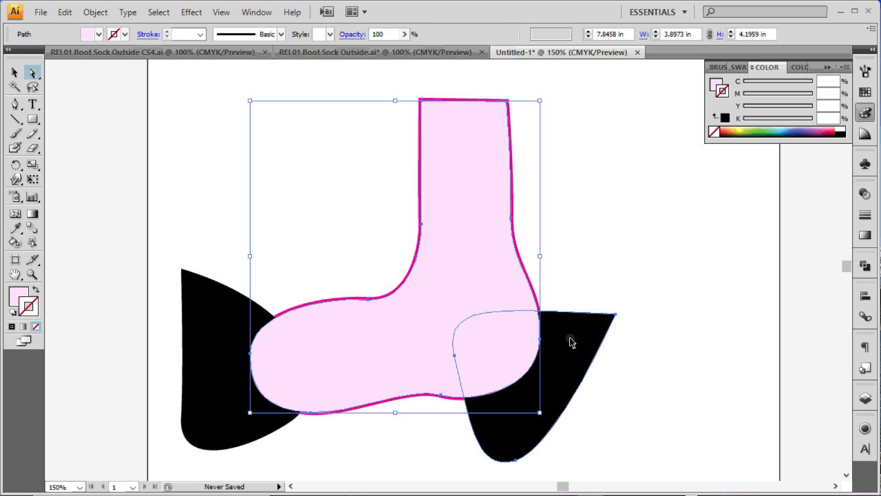
click(865, 265)
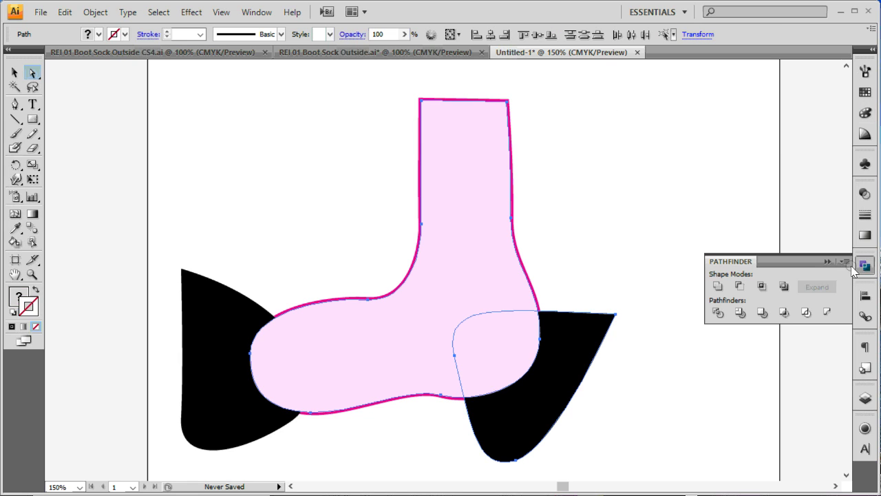
click(782, 314)
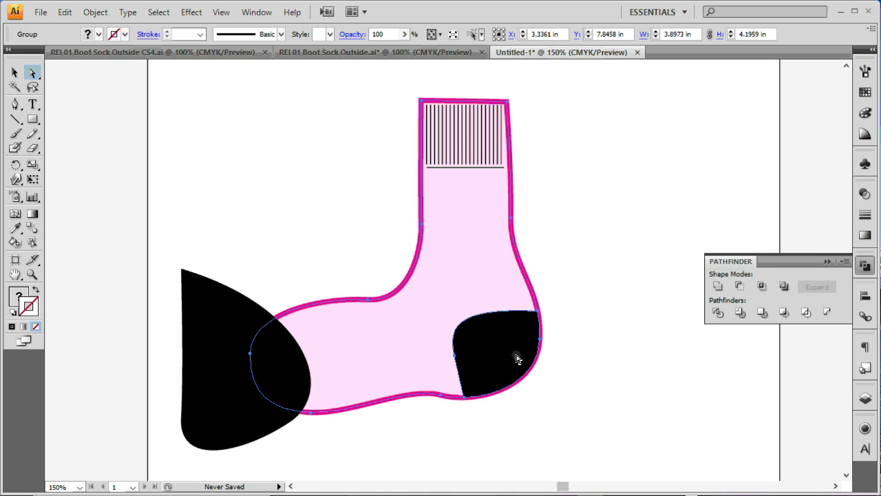
click(501, 340)
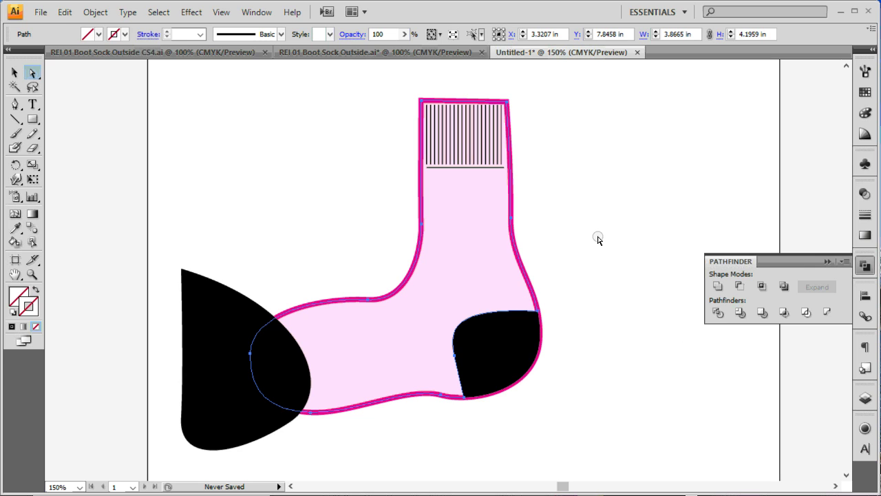
click(597, 239)
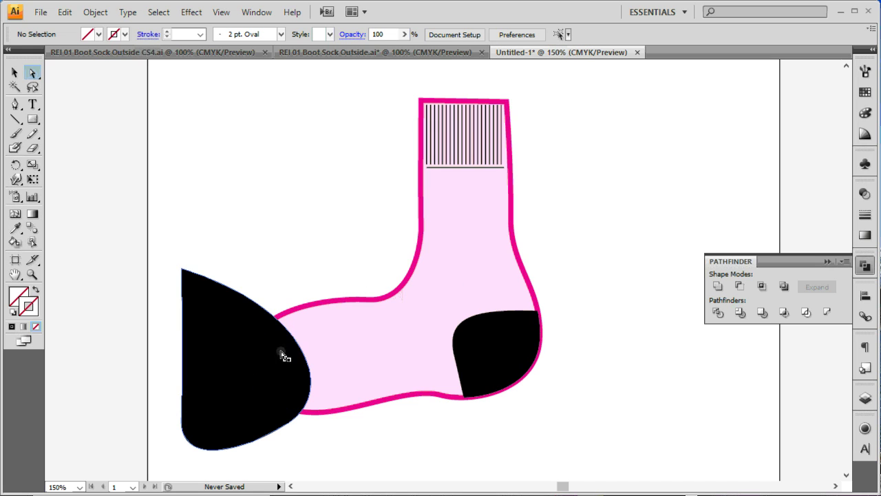
Paste the sock path in front of all artwork again and crop the toe shape to it with Pathfinder Crop.
click(231, 320)
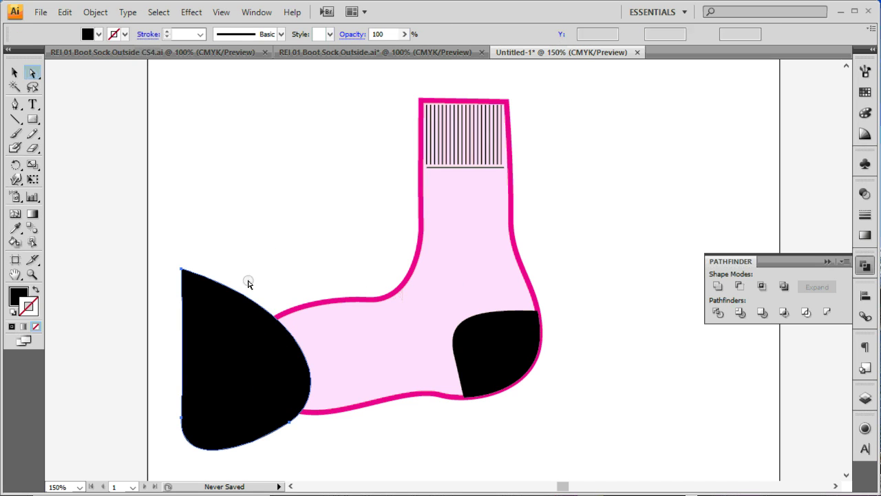
click(249, 284)
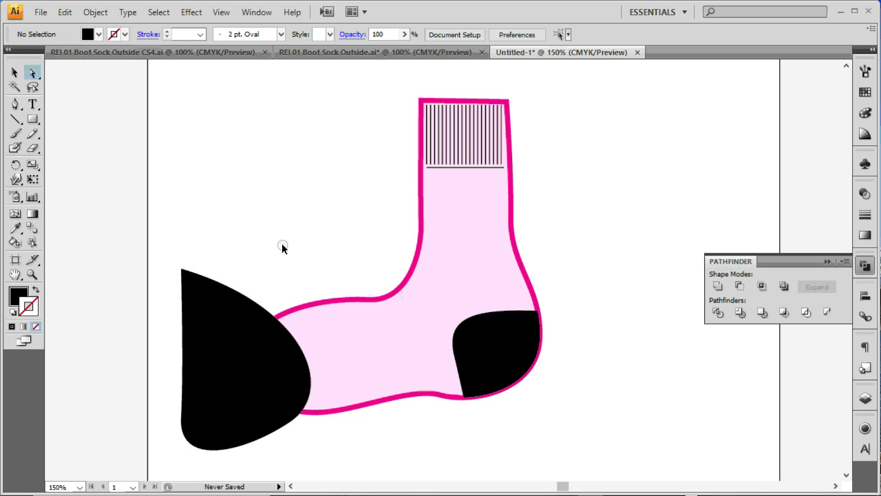
key(ctrl+z)
key(ctrl+z)
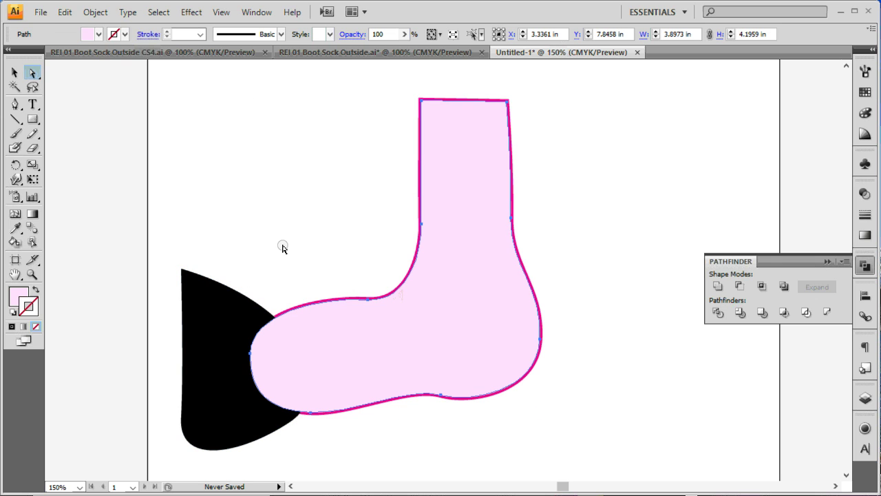
shift+click(229, 332)
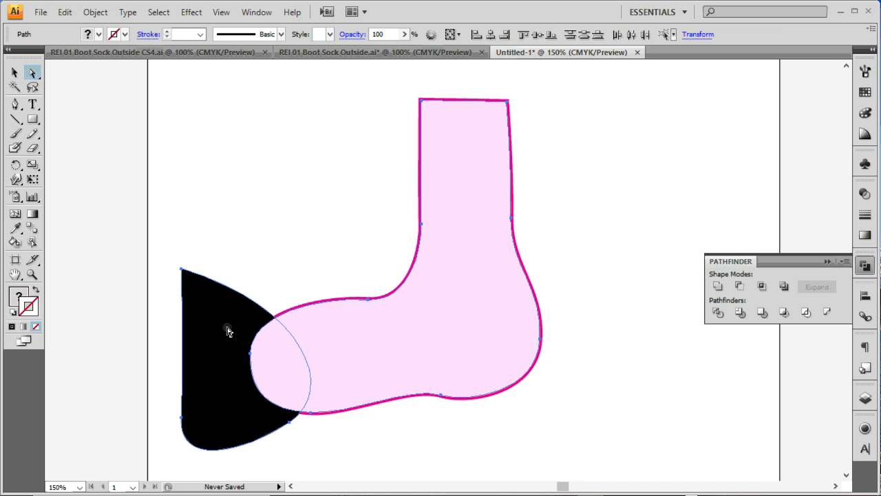
click(785, 312)
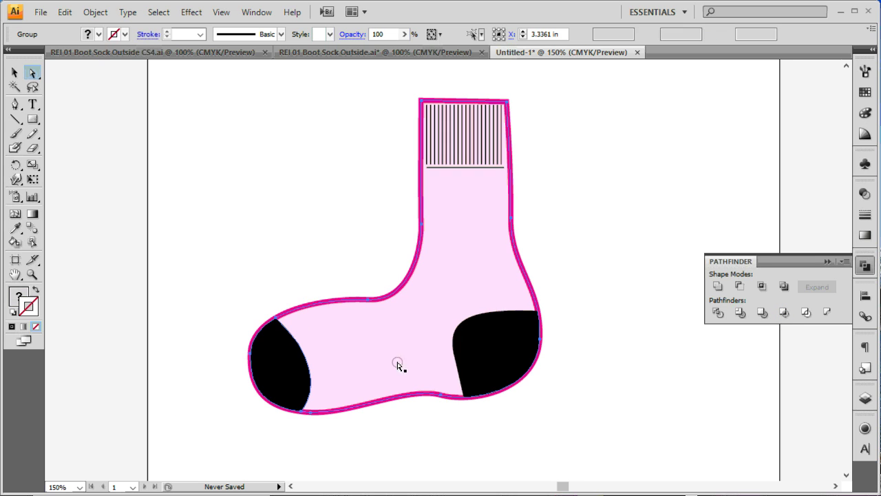
Remove the unfilled leftover path of the toe crop.
click(279, 368)
click(285, 230)
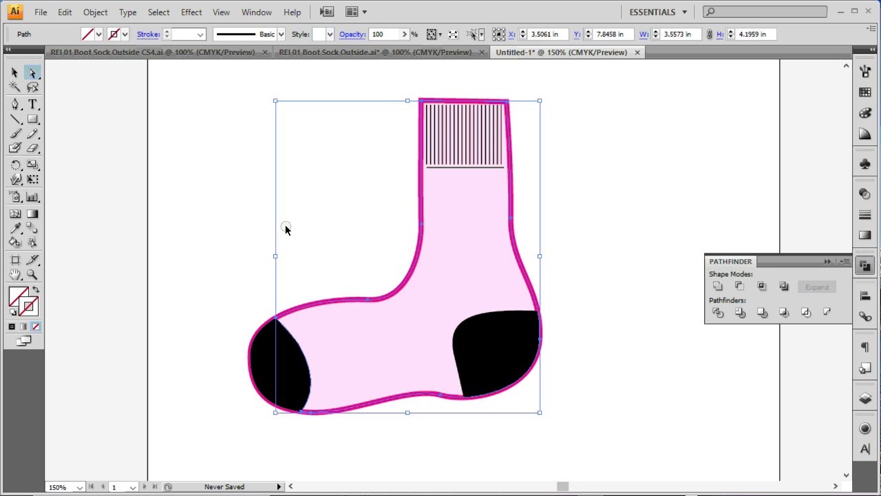
key(ctrl+shift+b)
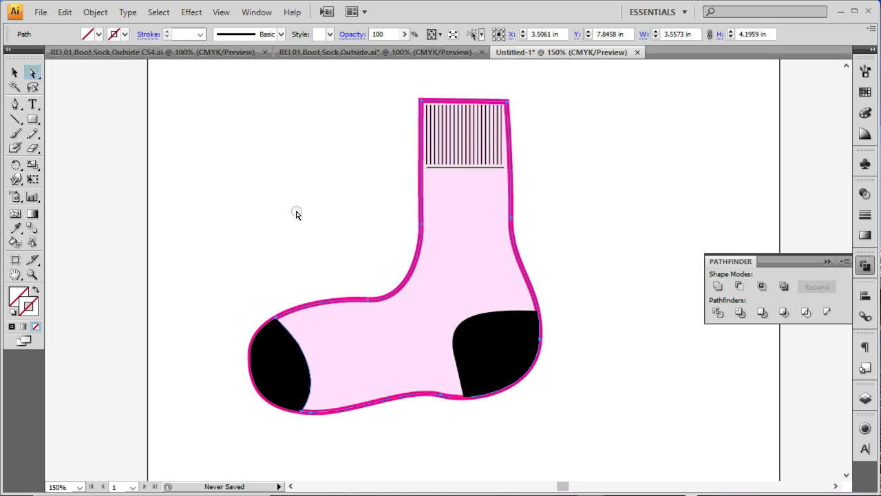
click(296, 215)
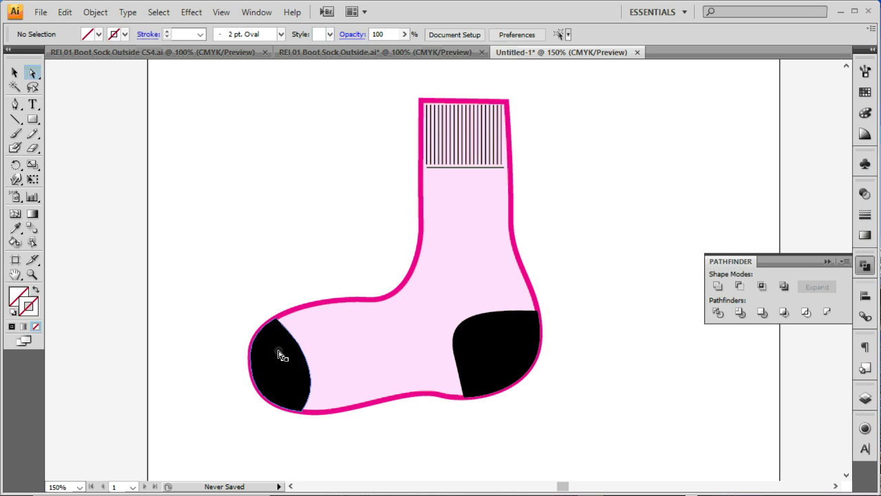
Set a 1 pt white stroke without fill and draw a horizontal line about 0.37 in long on the toe patch's inner edge.
click(14, 121)
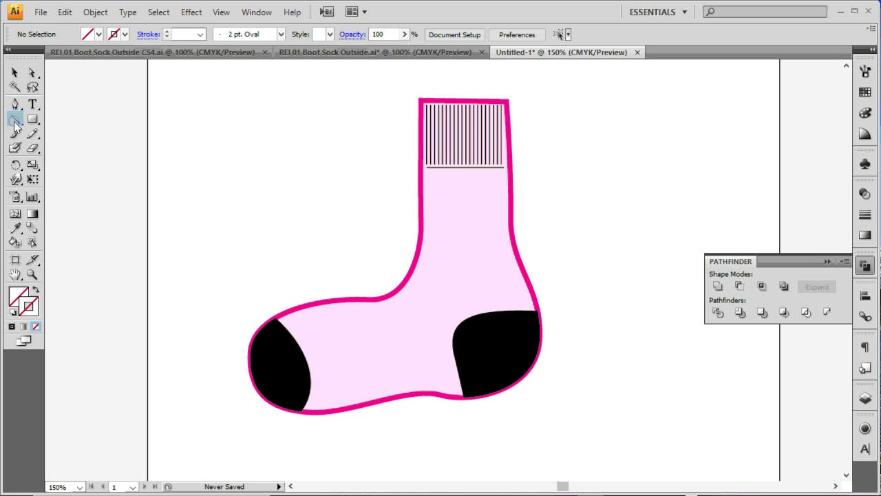
click(15, 227)
click(161, 223)
click(31, 73)
click(14, 119)
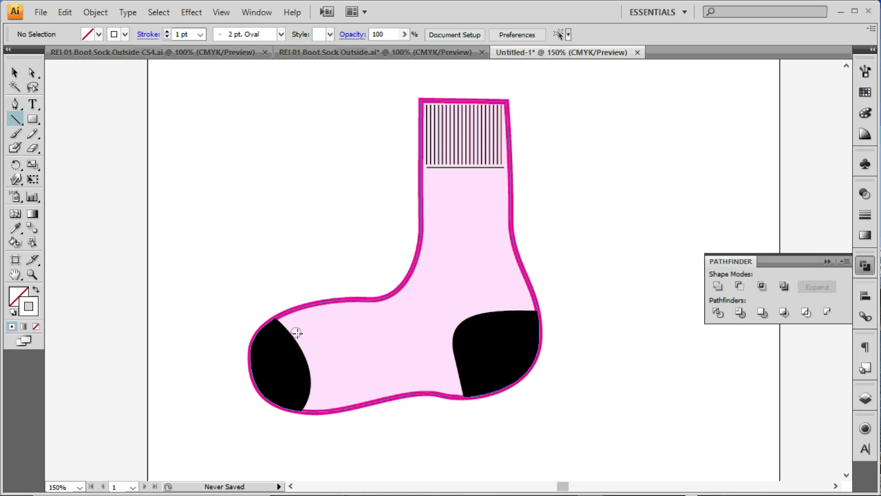
drag(311, 364, 280, 364)
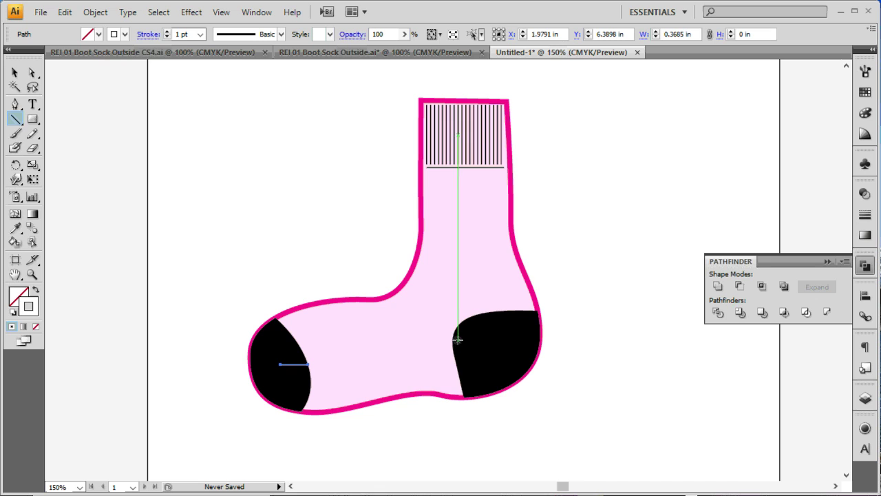
Draw a slanted 1 pt white line about 0.48 in wide and 0.23 in high from the heel patch's inner edge, and deselect it.
drag(452, 333, 489, 349)
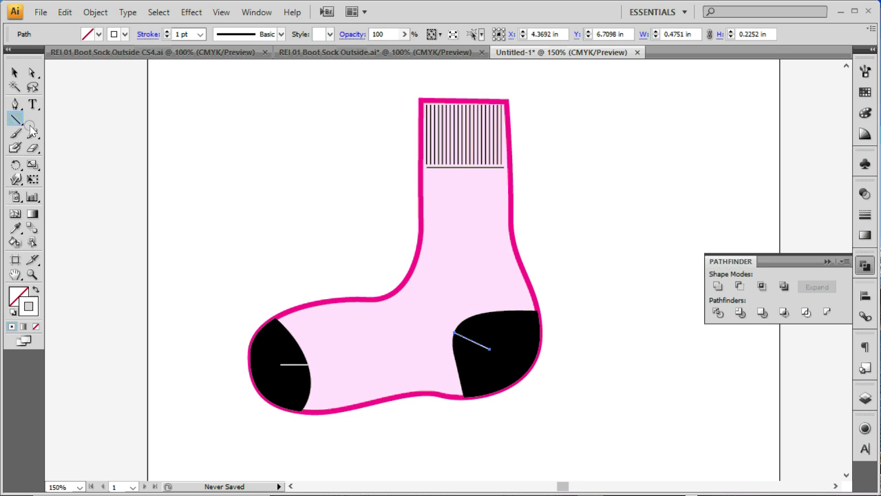
click(11, 72)
click(238, 185)
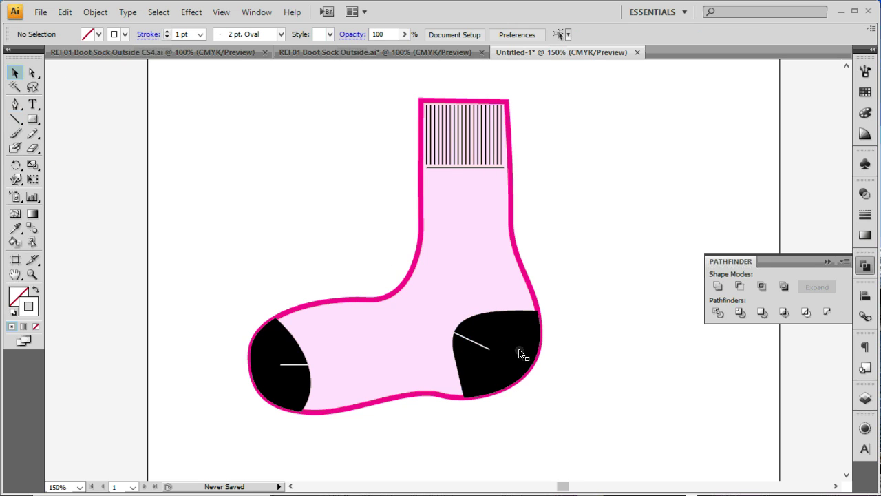
Try moving the sock group, the heel patch and the heel line separately, and undo the moves.
click(483, 293)
drag(489, 277, 579, 239)
click(522, 346)
drag(521, 346, 554, 387)
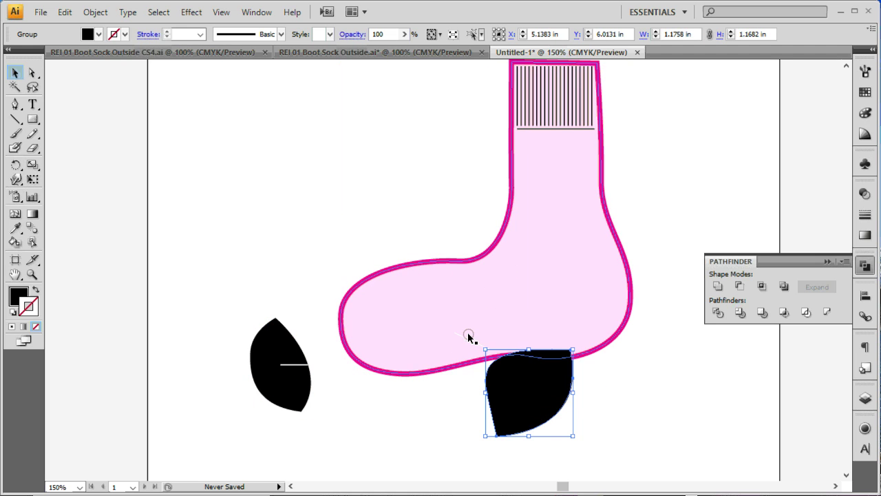
drag(466, 335, 464, 370)
key(ctrl+shift+b)
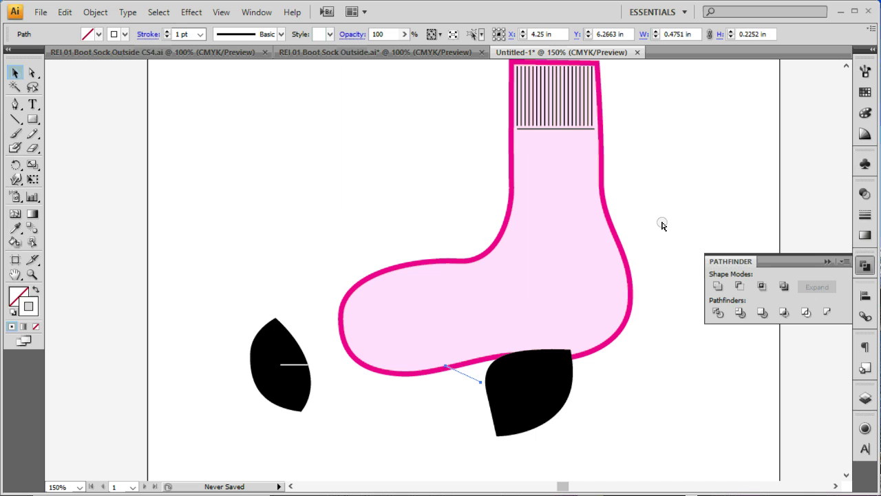
key(ctrl+z)
key(ctrl+z)
key(ctrl+shift+b)
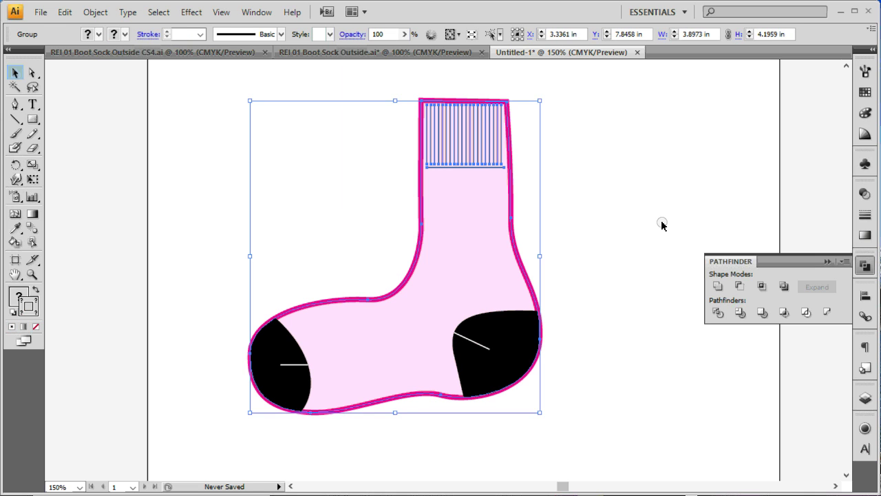
Group the heel patch with its white line, and group the toe patch with its white line.
click(616, 321)
drag(615, 305, 406, 355)
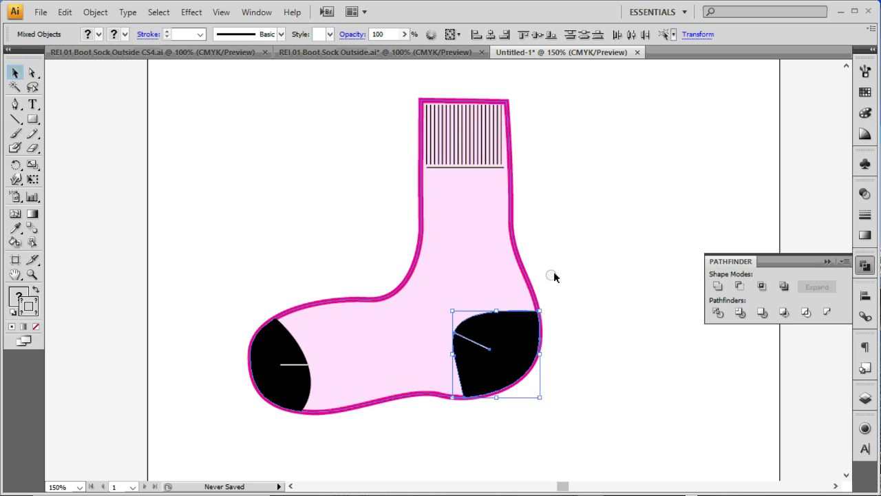
key(ctrl+g)
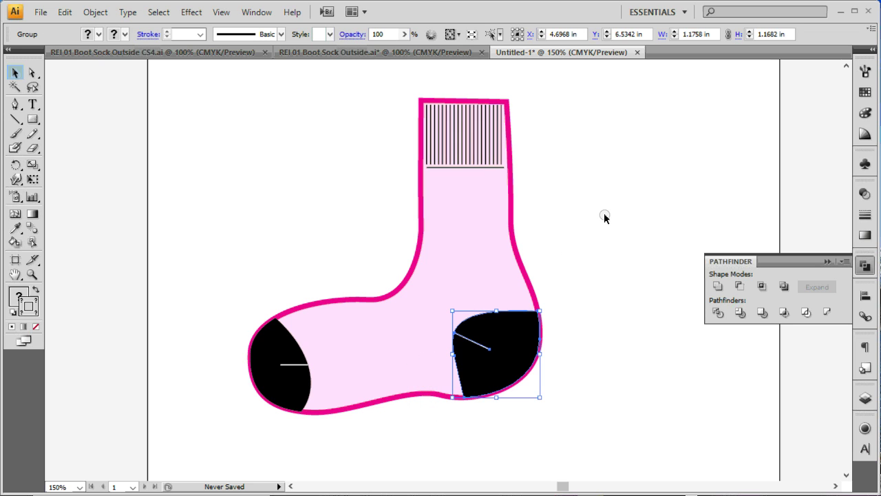
drag(331, 433, 245, 268)
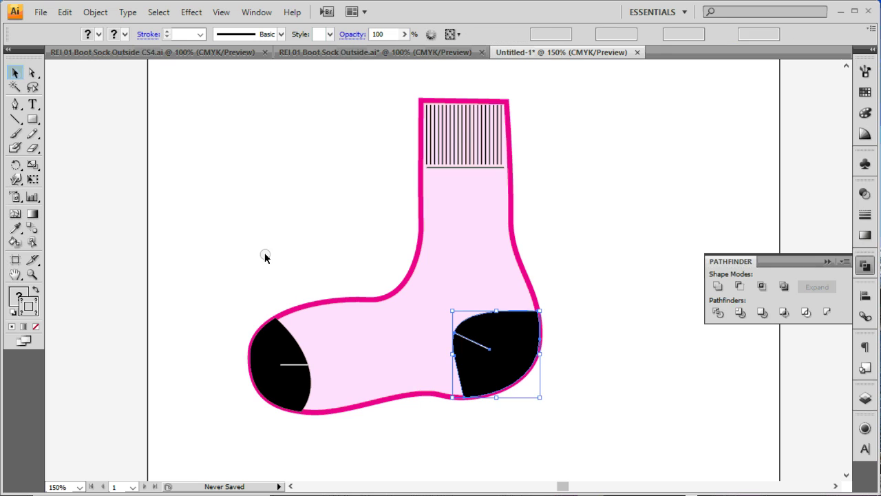
click(382, 323)
key(ctrl+g)
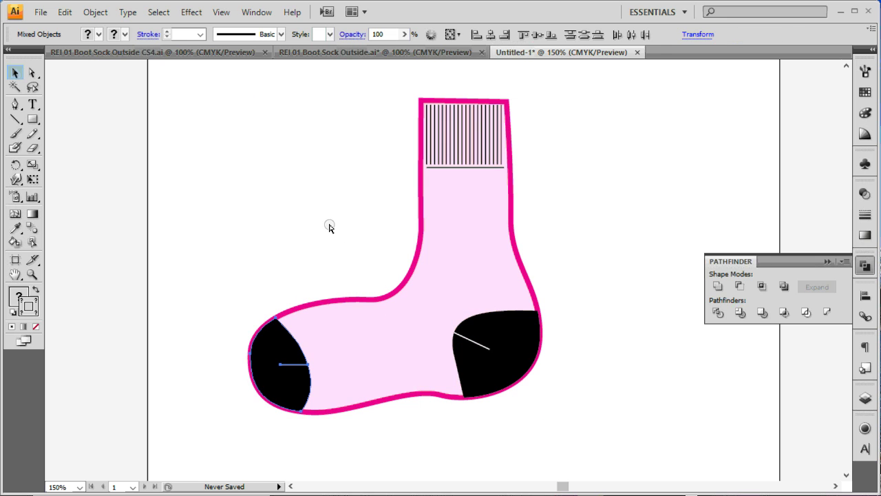
Try moving the heel group and the toe group off the sock, undo both moves, and deselect everything.
click(334, 247)
drag(502, 341, 531, 397)
drag(289, 378, 172, 253)
click(321, 322)
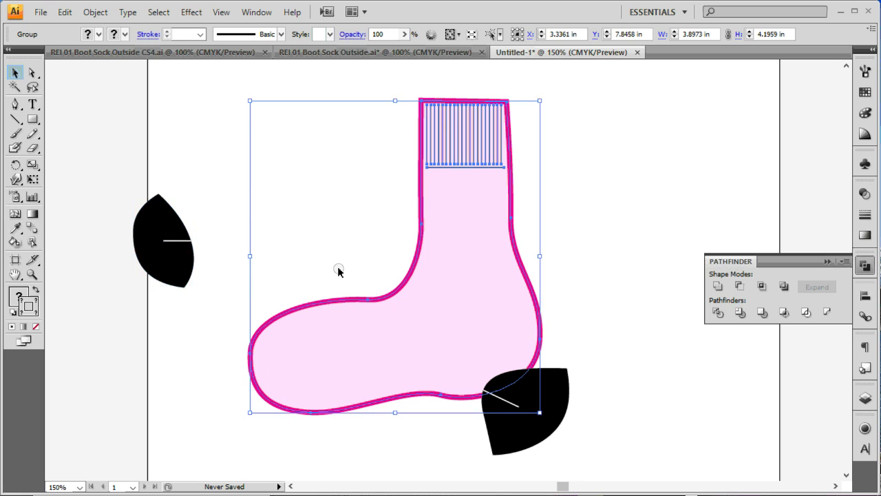
key(ctrl+z)
key(ctrl+z)
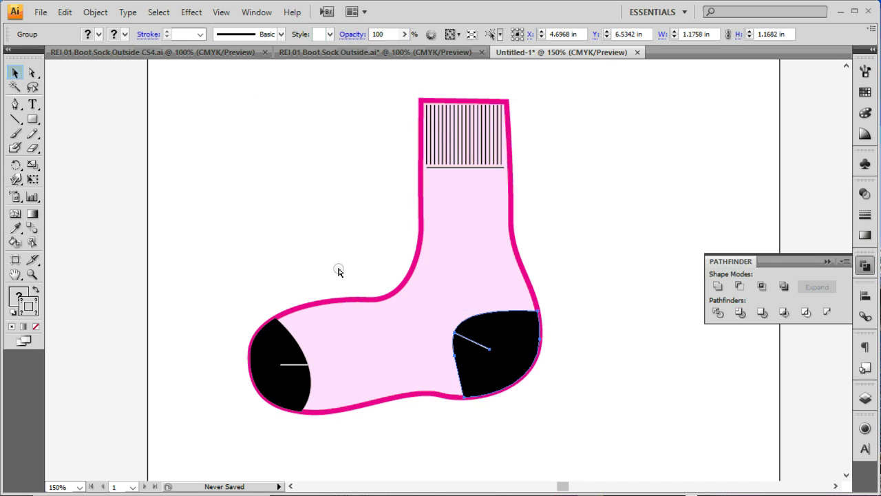
key(ctrl+shift+z)
key(ctrl+z)
click(338, 272)
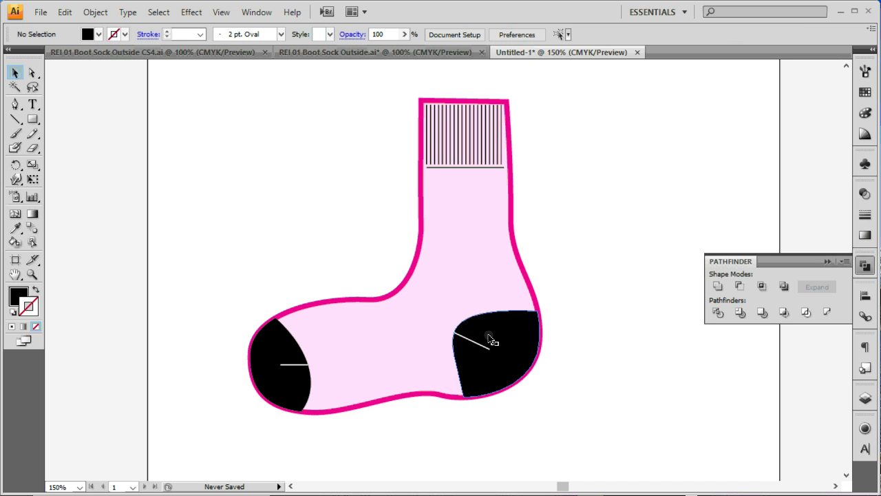
Cut the heel group, paste it in front of the sock body's fill path inside the sock group, and deselect it.
drag(461, 286, 451, 232)
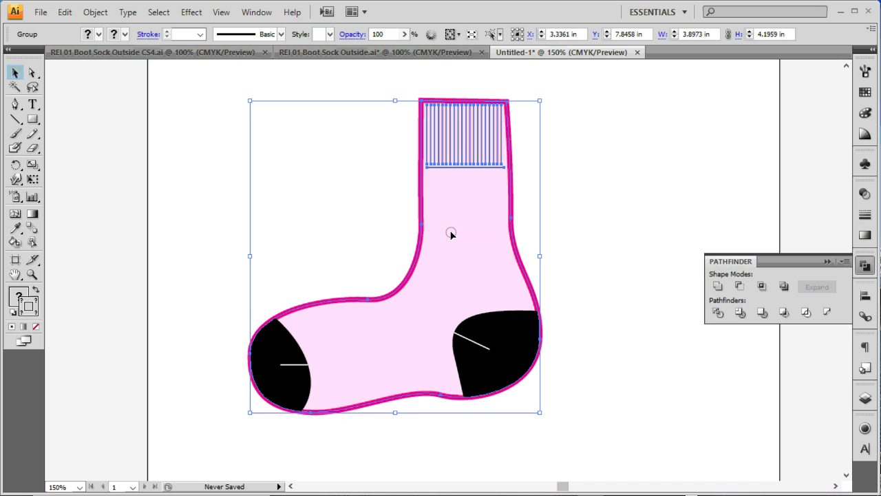
click(567, 290)
click(520, 357)
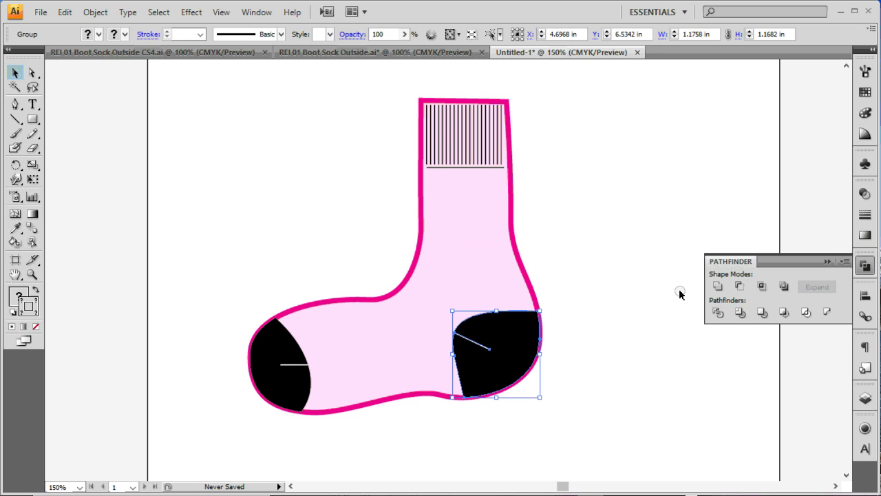
key(Delete)
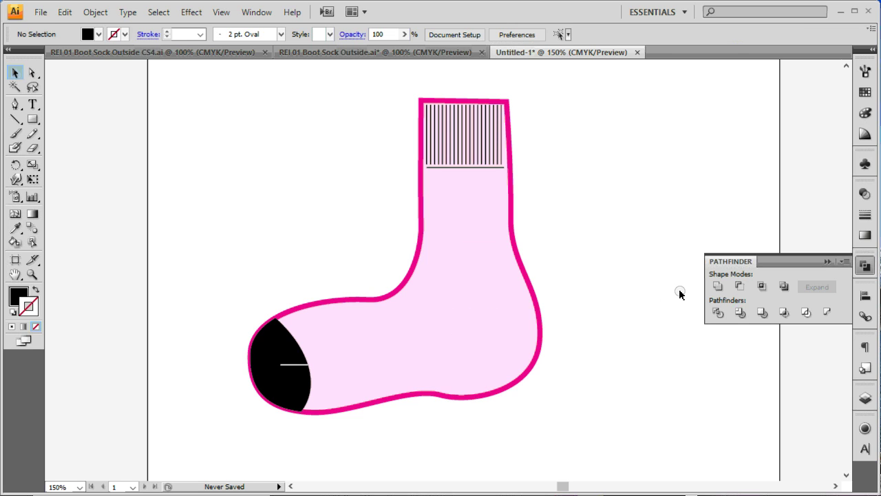
click(509, 338)
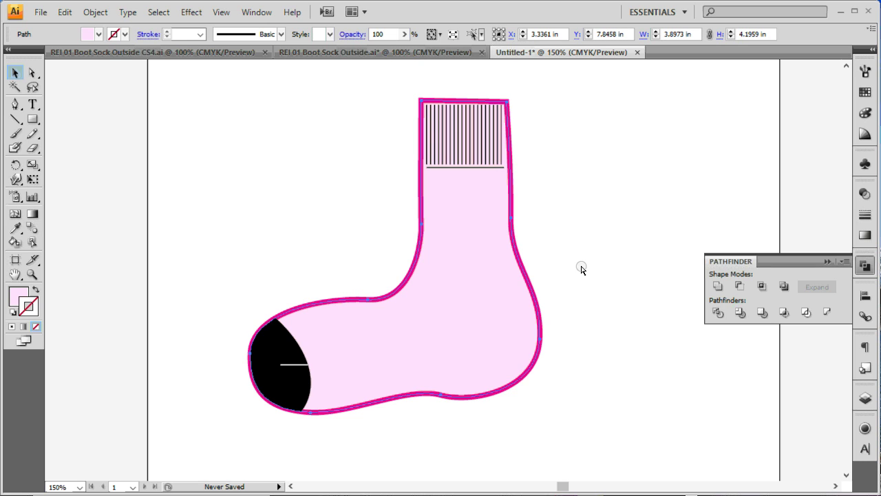
key(ctrl+z)
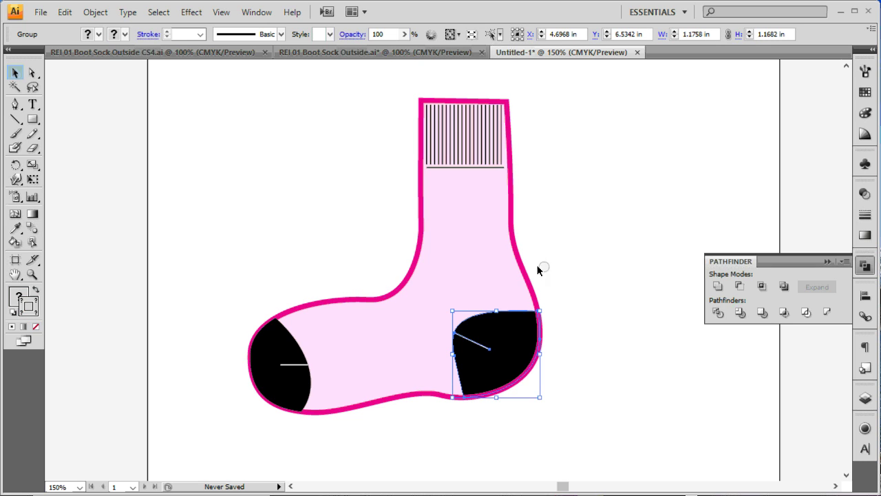
click(552, 321)
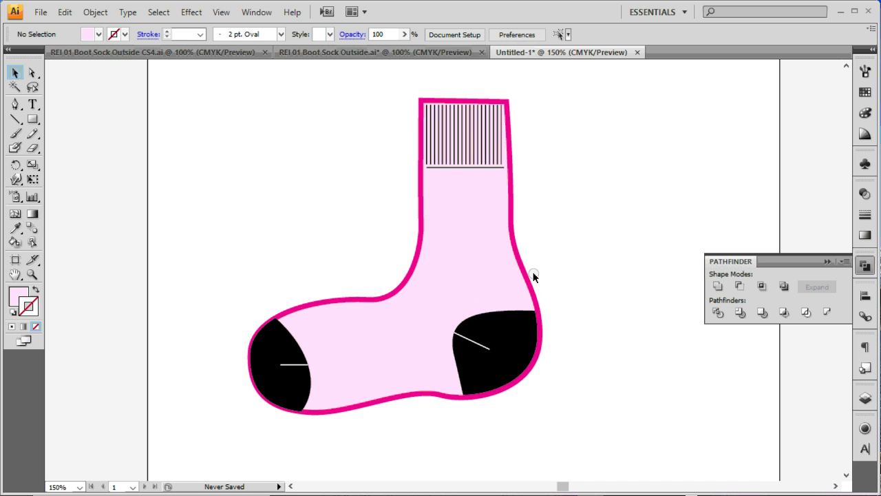
Try moving the sock group together with its heel patch, and undo the move.
scroll(598, 309, down, 1)
drag(500, 319, 607, 265)
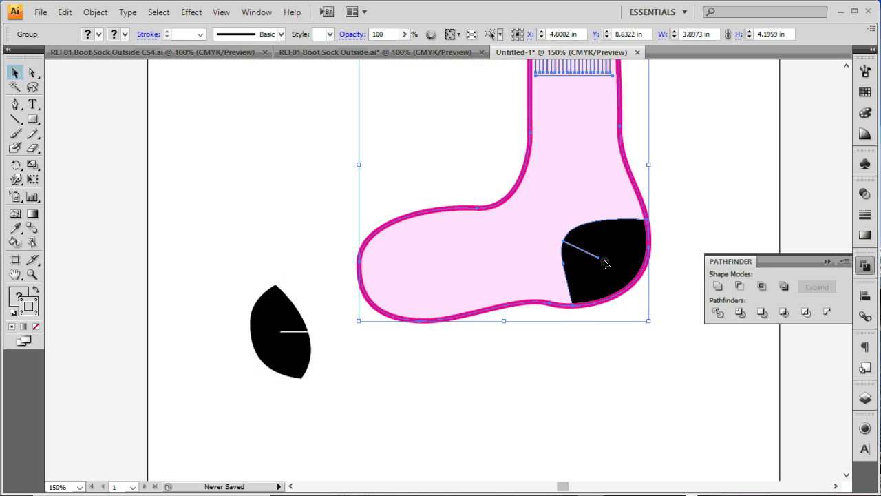
key(ctrl+z)
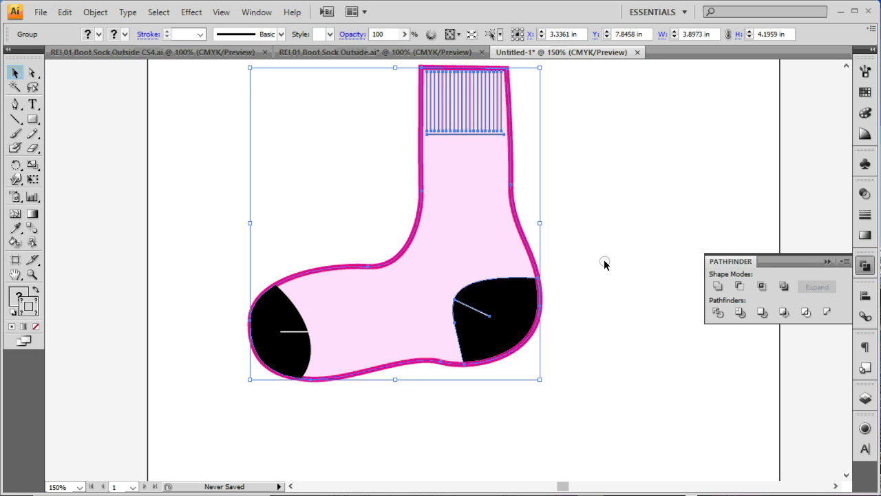
Cut the toe group, then try moving the sock body path and undo that move.
click(294, 322)
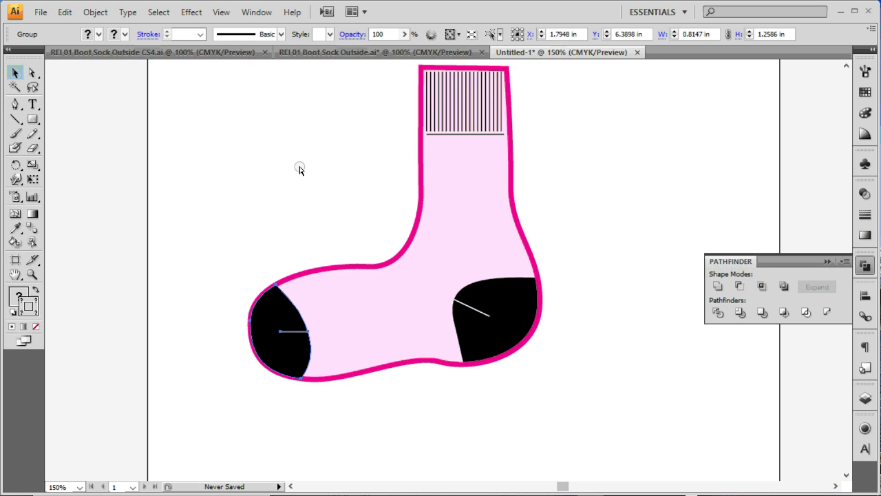
key(Delete)
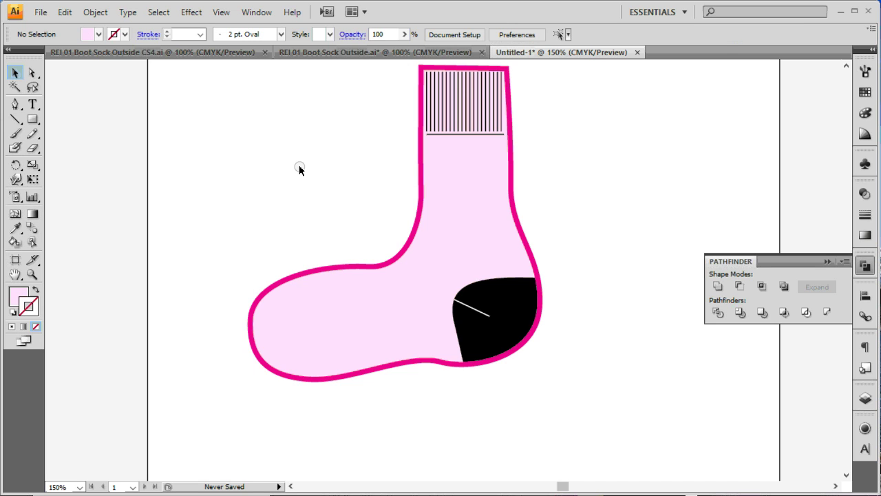
click(290, 314)
drag(294, 297, 397, 386)
key(ctrl+z)
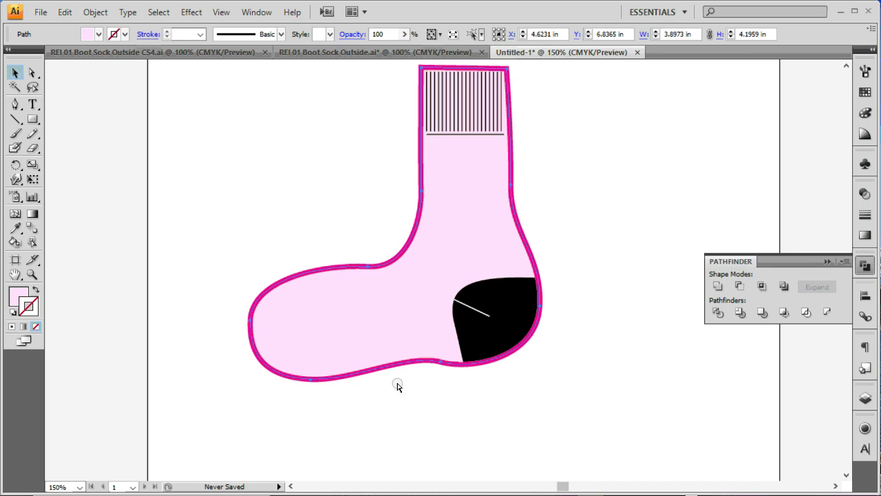
Paste the toe group in front with nothing selected, move it off the sock on its own, and cut it again.
click(349, 232)
click(336, 268)
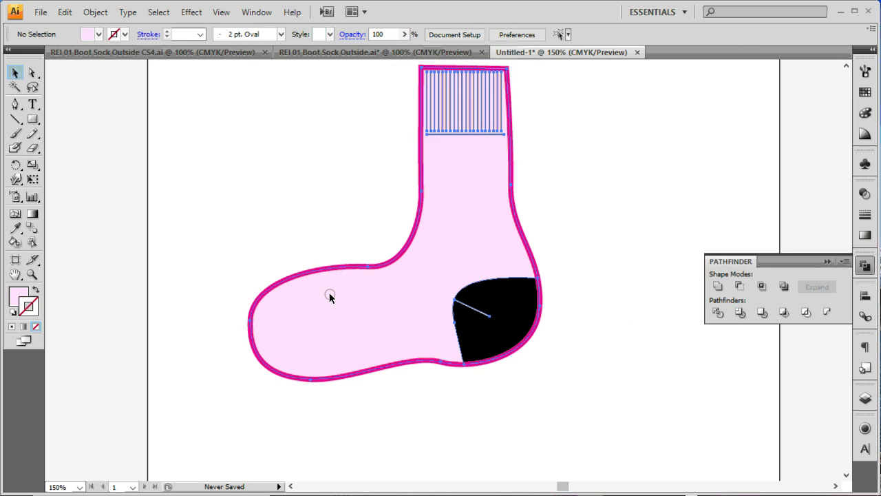
key(ctrl+f)
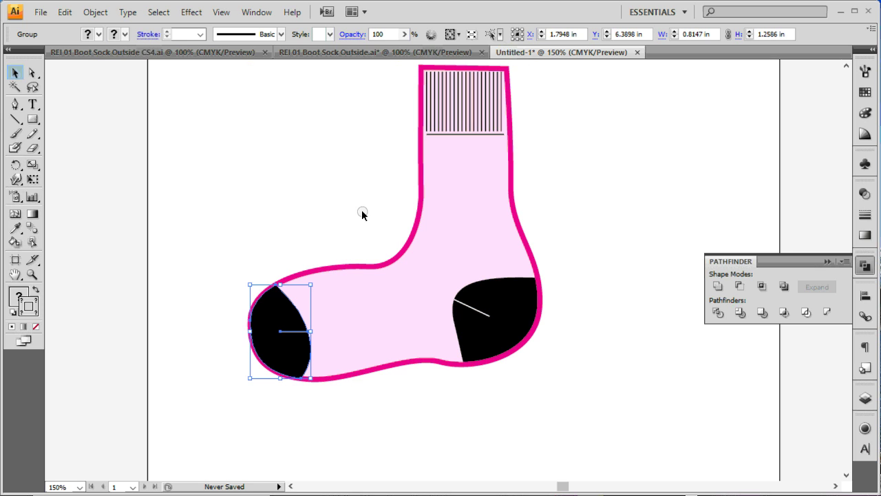
drag(288, 322, 245, 277)
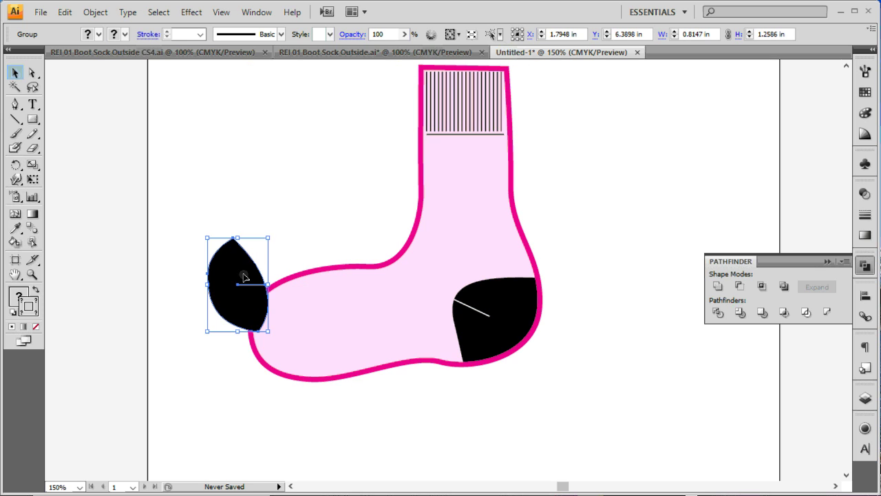
key(Delete)
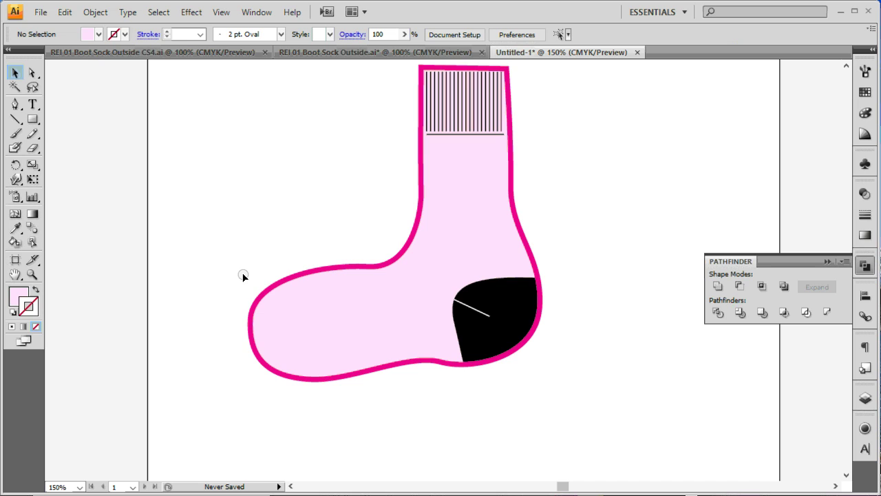
Paste the toe group in front of the sock body path inside the sock group, and move the whole sock about 1.1 in right and 0.56 in down.
click(318, 317)
click(19, 291)
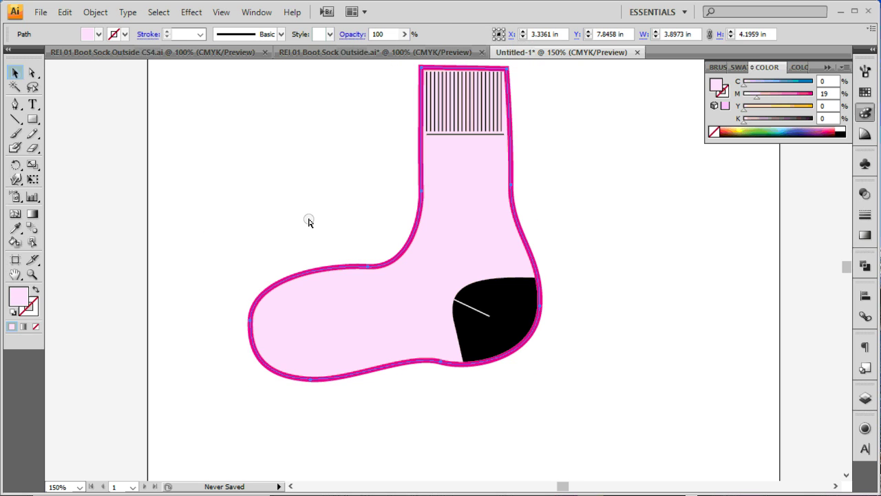
key(ctrl+f)
drag(414, 331, 496, 373)
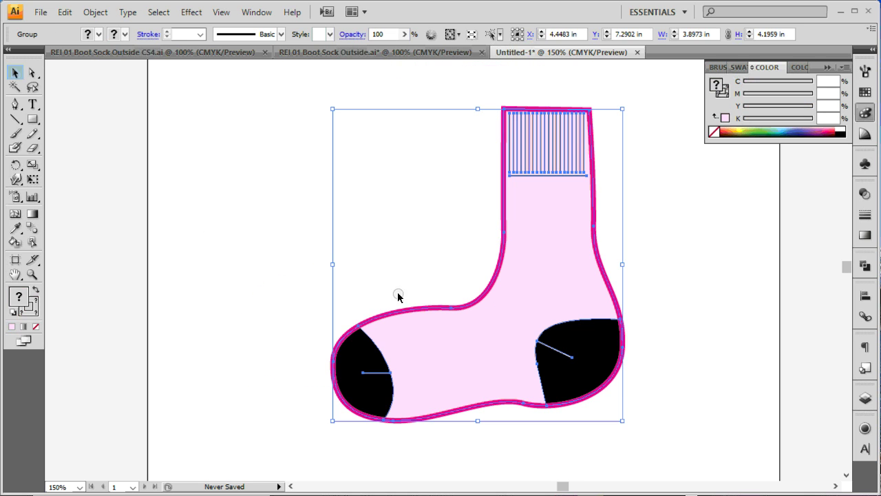
click(378, 252)
Slant the white toe line by lowering only its endpoint inside the toe patch slightly.
scroll(379, 253, down, 1)
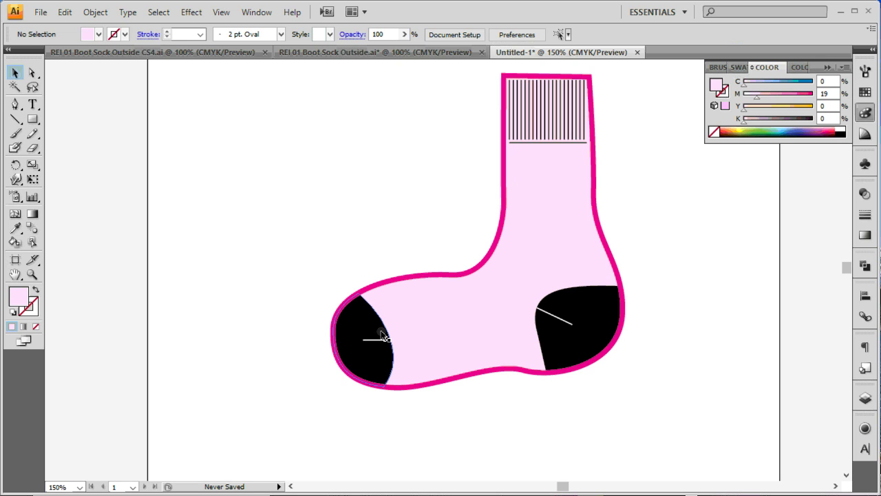
drag(366, 345, 365, 350)
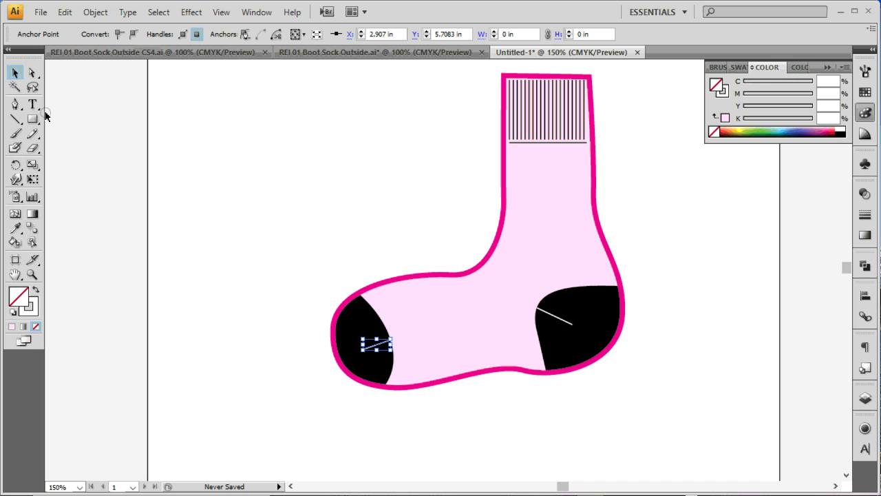
click(31, 72)
Match the cuff ribs' black stroke and draw a slightly rising line about 0.83 in wide and 0.08 in high near the foot's upper edge.
click(20, 121)
ctrl+click(518, 121)
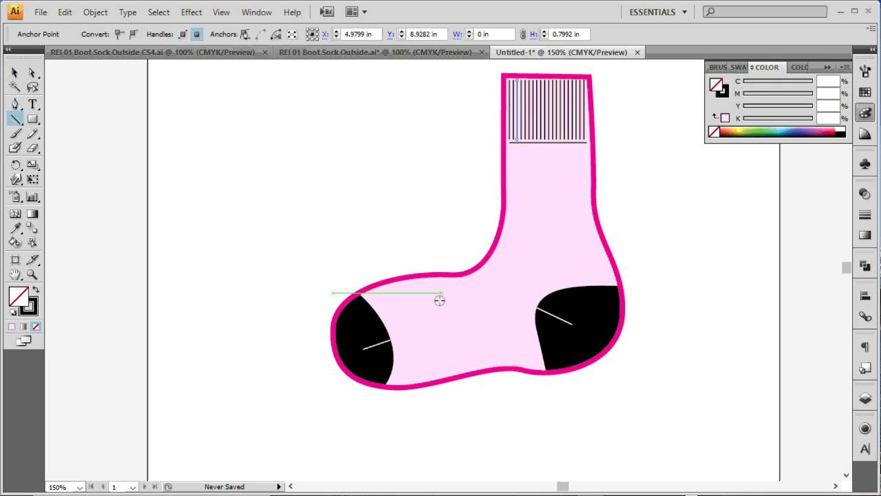
drag(416, 287, 476, 278)
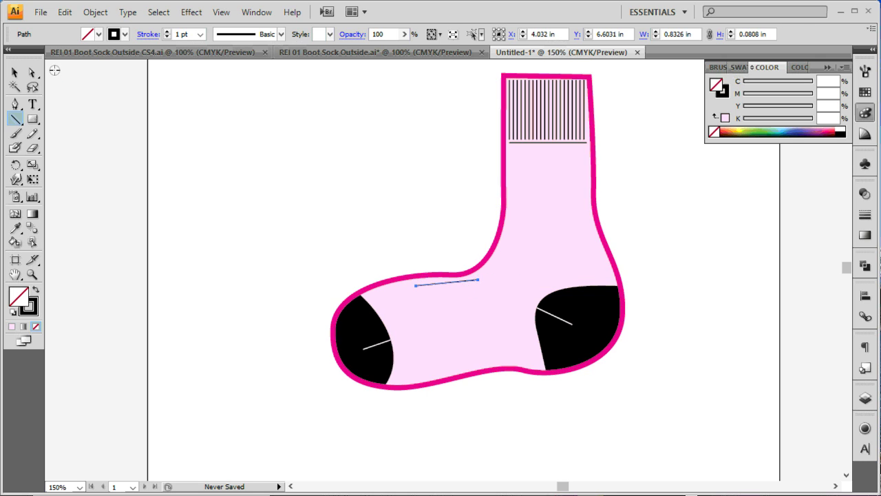
Place a copy of the slanted foot line about 0.08 in below and 0.02 in right of the original.
click(14, 72)
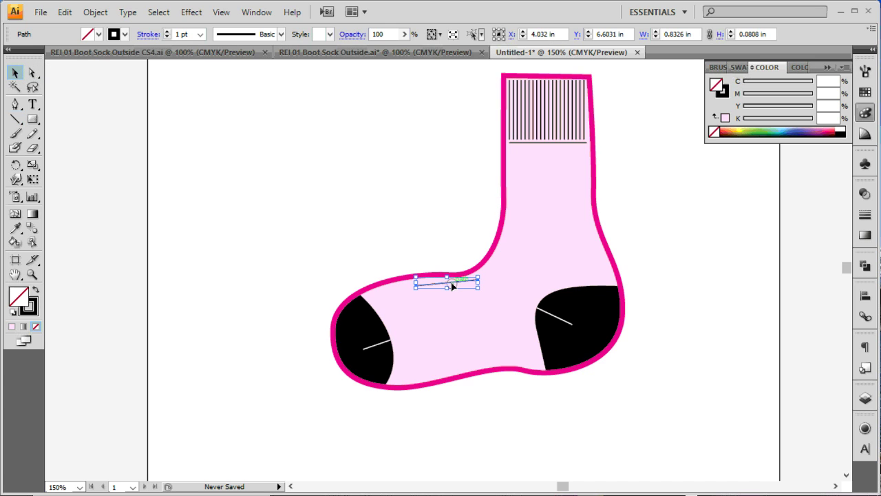
drag(455, 290, 456, 292)
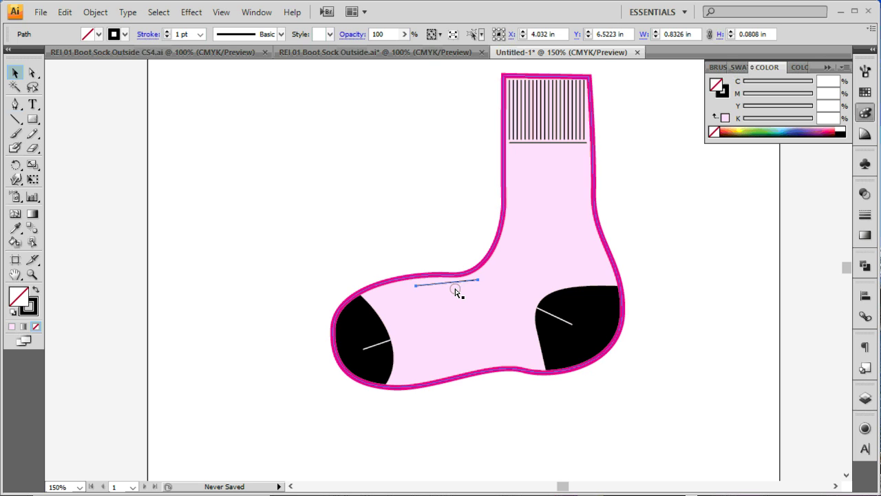
key(ctrl+space)
drag(356, 238, 492, 311)
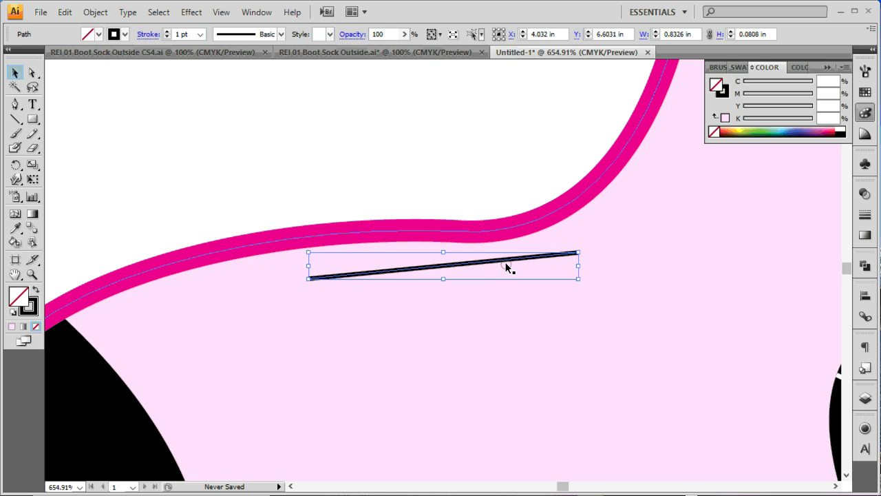
drag(508, 262, 516, 287)
scroll(482, 193, down, 6)
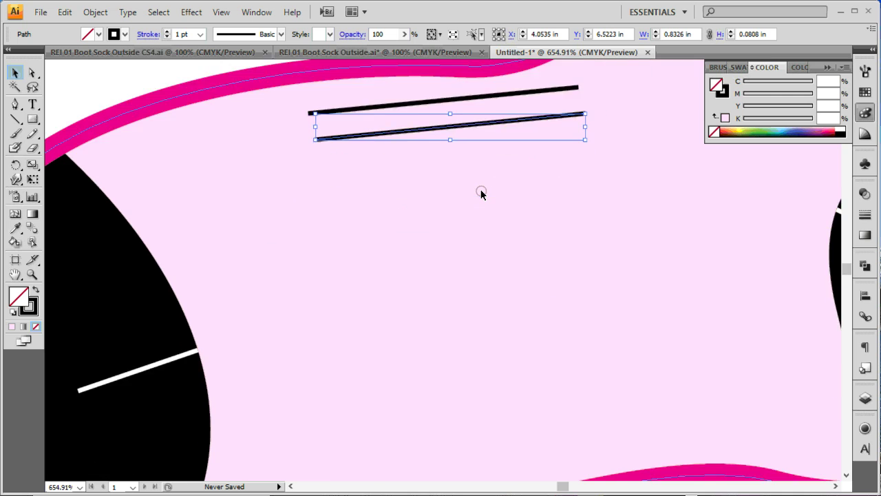
Repeat the line copy 13 times to fill the middle of the foot with evenly spaced slanted lines.
key(ctrl+d)
key(ctrl+d)
key(ctrl+d)
key(ctrl+d)
key(ctrl+d)
key(ctrl+d)
key(ctrl+d)
key(ctrl+d)
key(ctrl+d)
key(ctrl+d)
key(ctrl+d)
key(ctrl+d)
key(ctrl+d)
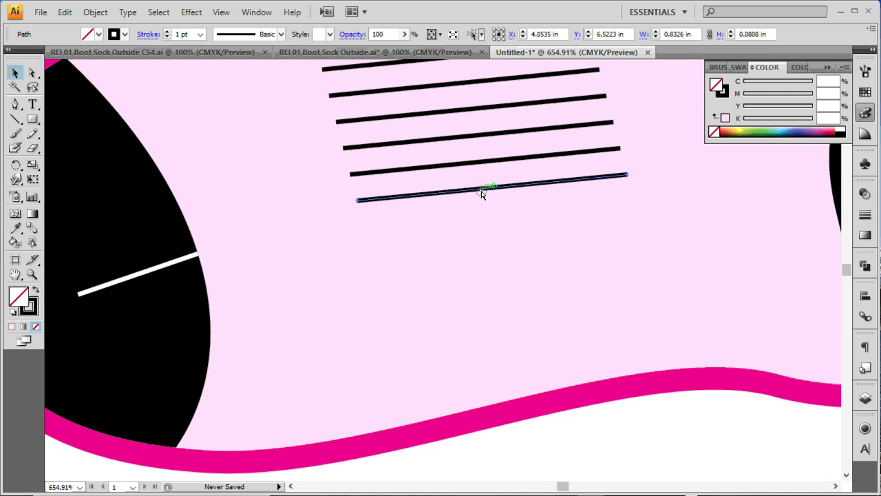
Select only the slanted lines across the middle of the foot and group them.
scroll(482, 194, down, 3)
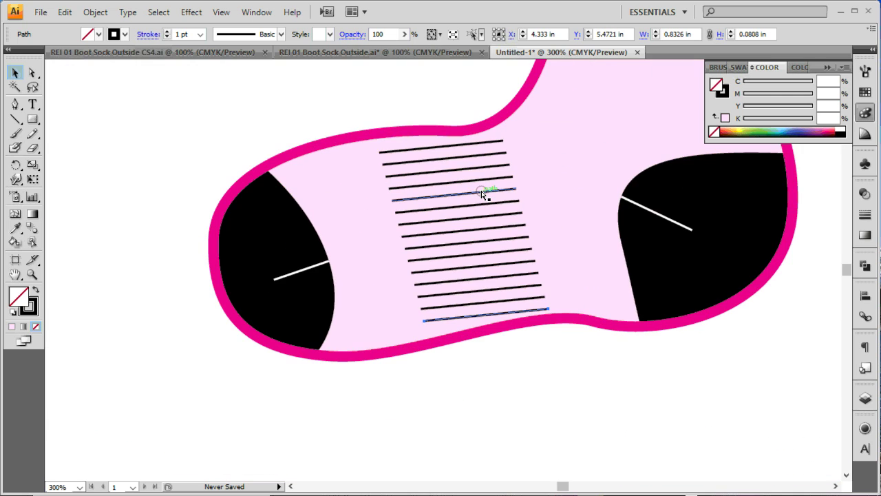
drag(557, 367, 448, 112)
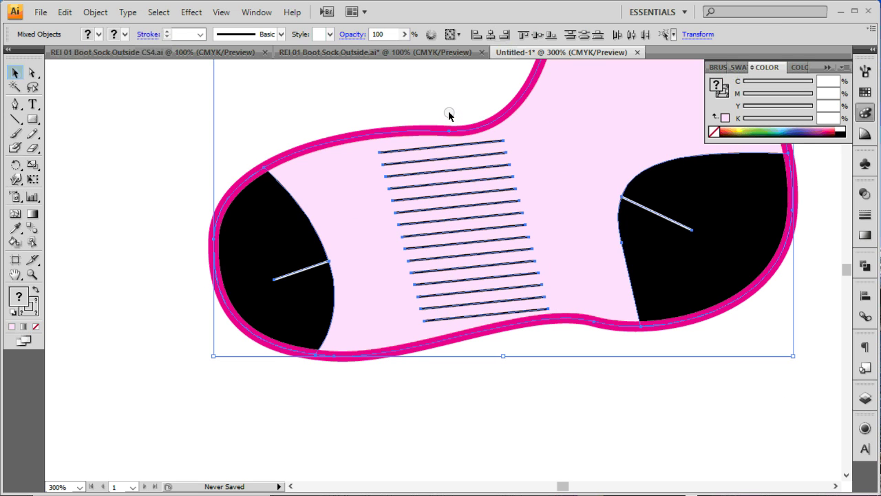
drag(534, 138, 551, 315)
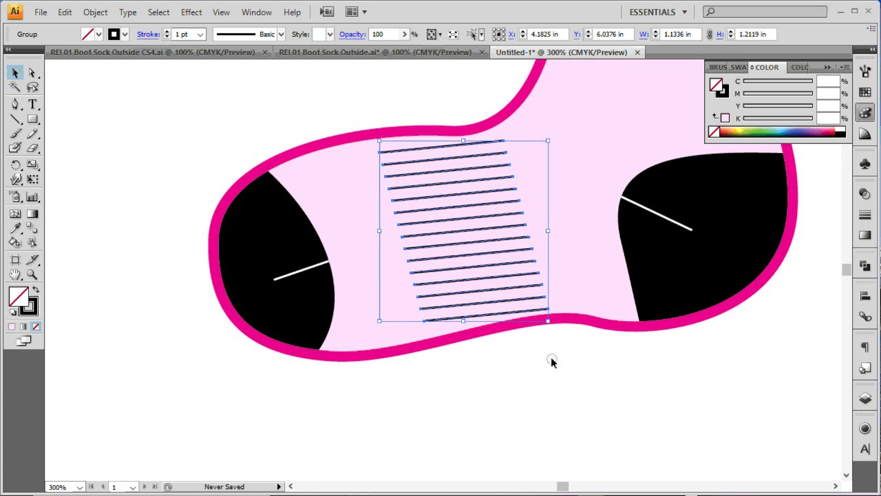
key(ctrl+shift+b)
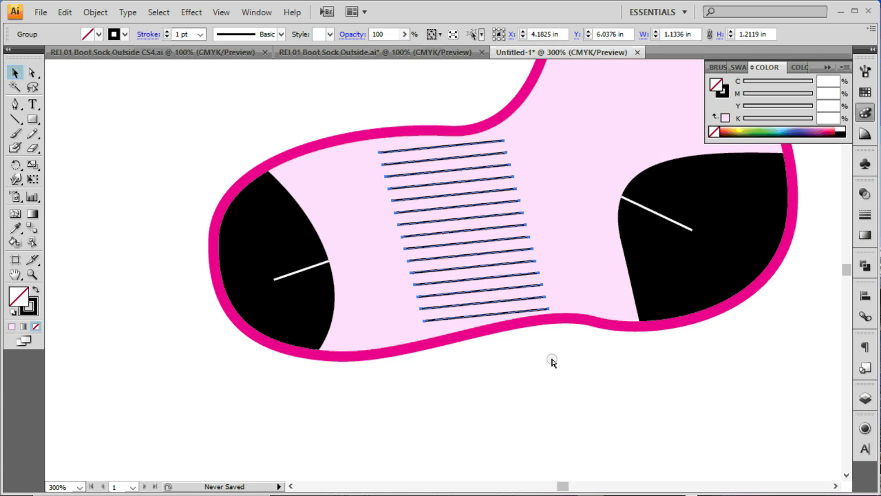
Cut the foot line group and paste it into the sock group in front of the pink fill.
key(Delete)
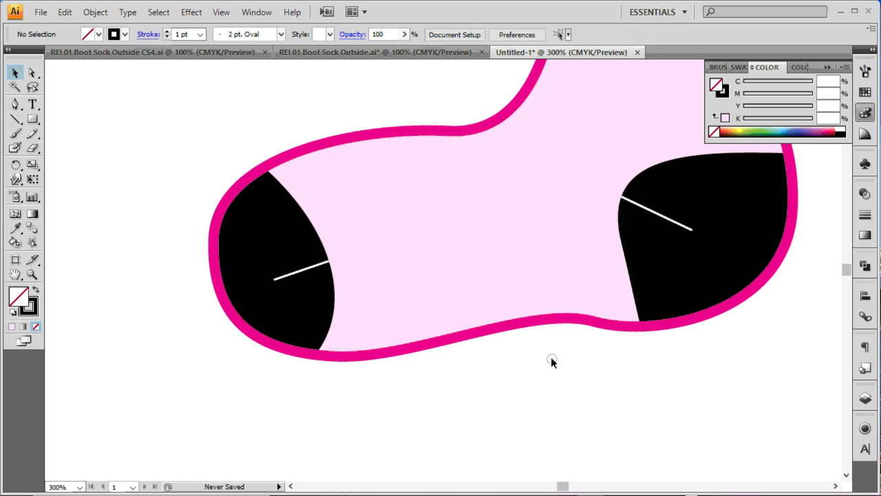
click(509, 266)
key(ctrl+shift+a)
click(514, 267)
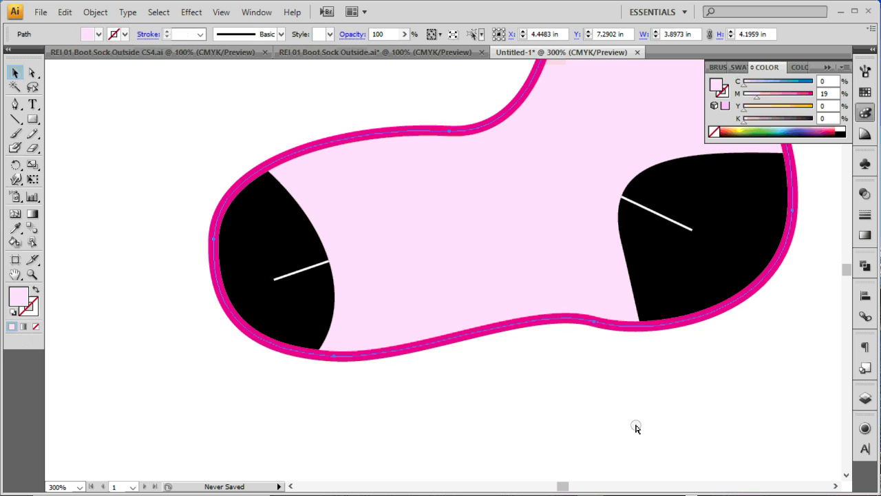
key(ctrl+z)
click(635, 423)
Test-move the whole sock group about 0.36 in right and 0.44 in up, and undo the move.
click(544, 274)
drag(544, 274, 627, 197)
key(ctrl+0)
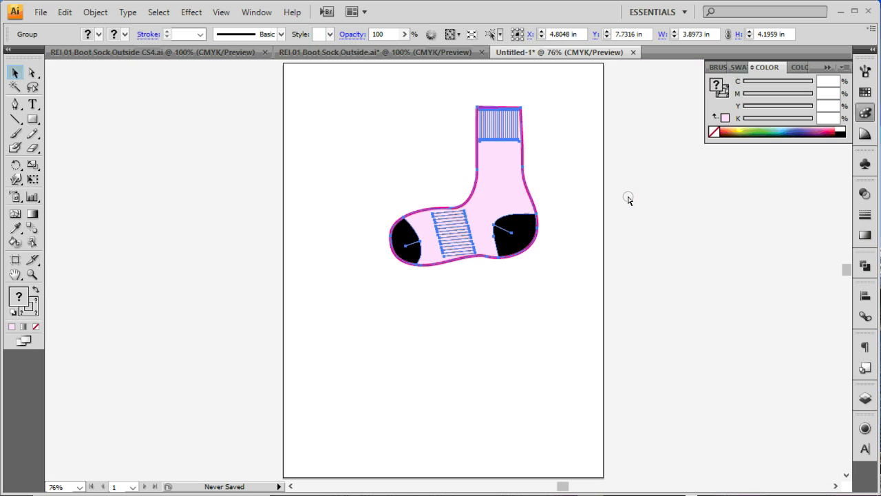
key(ctrl+z)
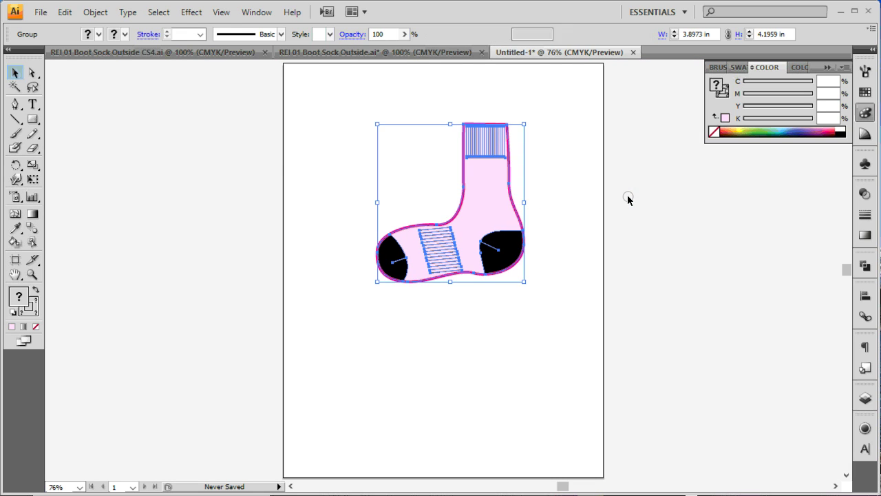
click(629, 199)
Isolate the sock group and select its cuff ribbing, foot lines and toe patch in turn to check the nested parts.
click(486, 152)
double_click(487, 154)
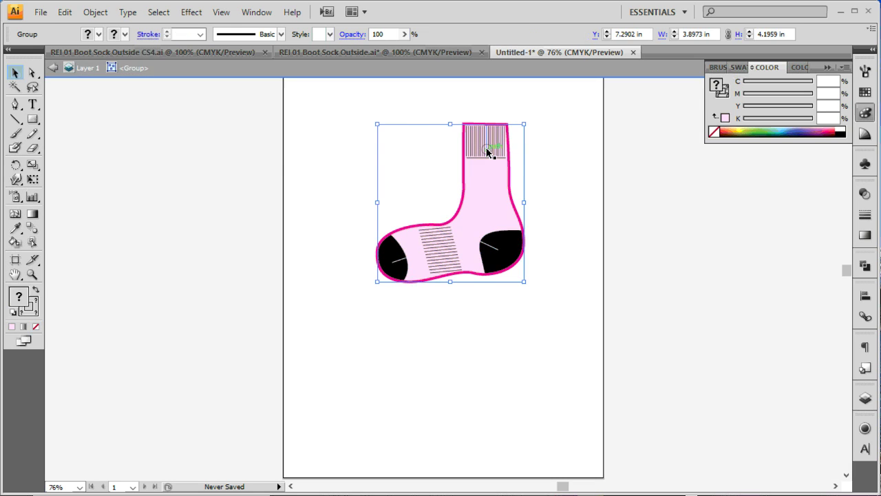
click(487, 153)
click(444, 250)
click(407, 256)
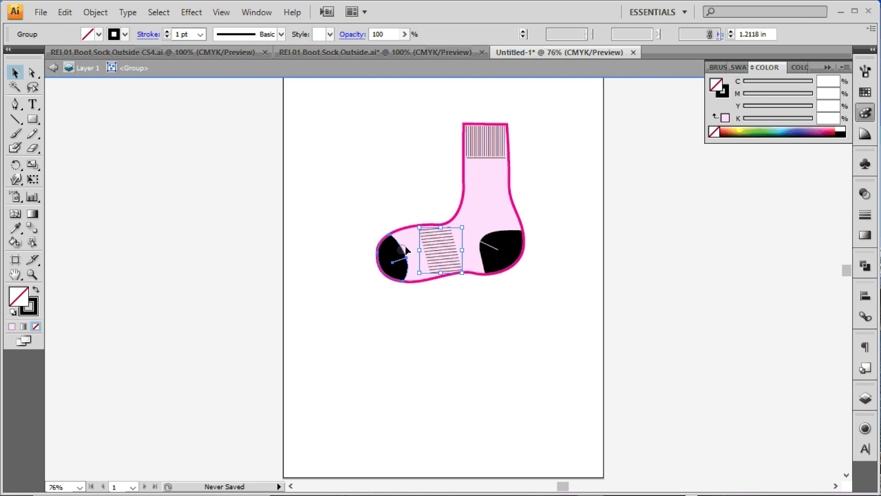
Test-move the pink fill about 3.62 in right within the sock group, undo the move and leave isolation.
click(488, 204)
drag(487, 204, 625, 204)
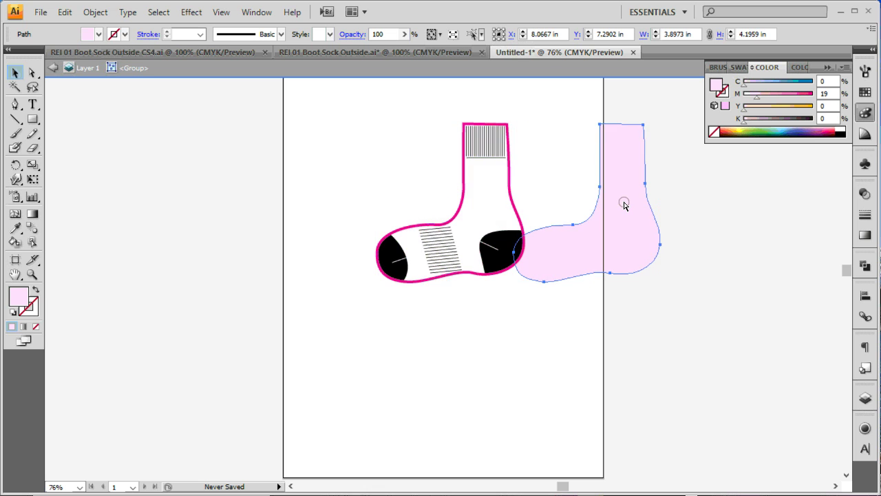
key(ctrl+z)
double_click(606, 204)
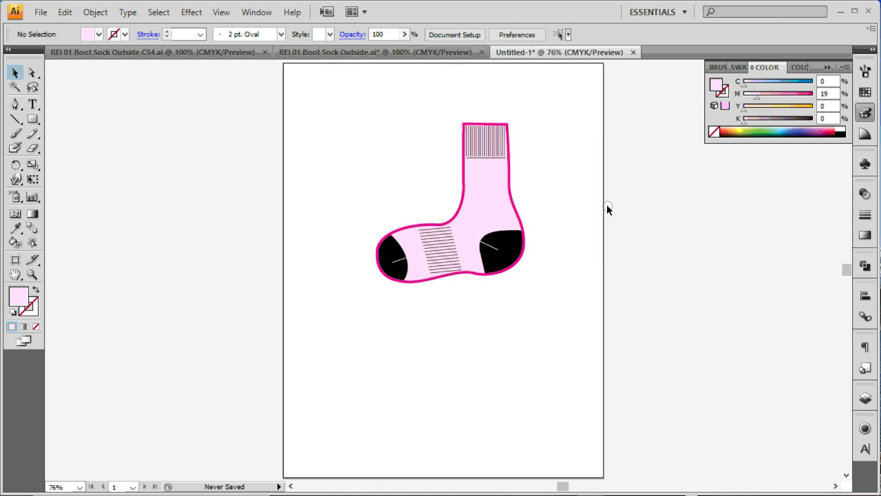
Inside the isolated sock group, group the foot lines together with the cuff ribbing.
drag(294, 124, 594, 337)
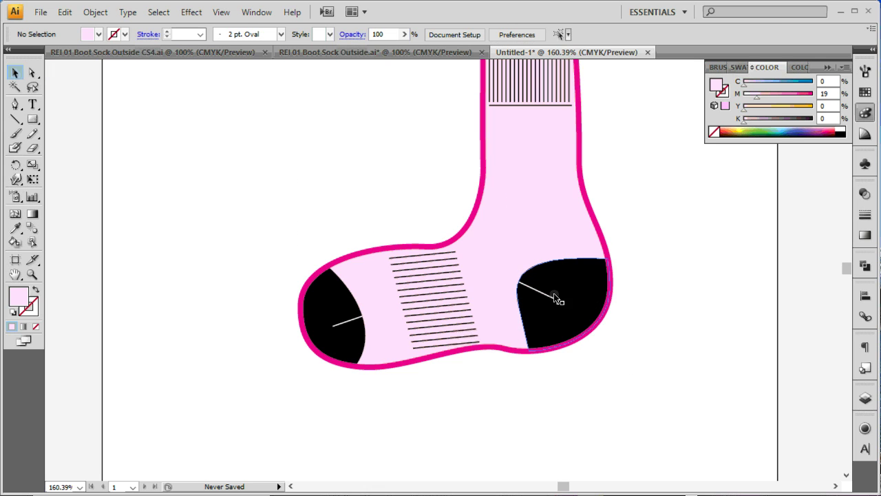
click(537, 298)
double_click(455, 298)
click(455, 298)
scroll(455, 298, up, 3)
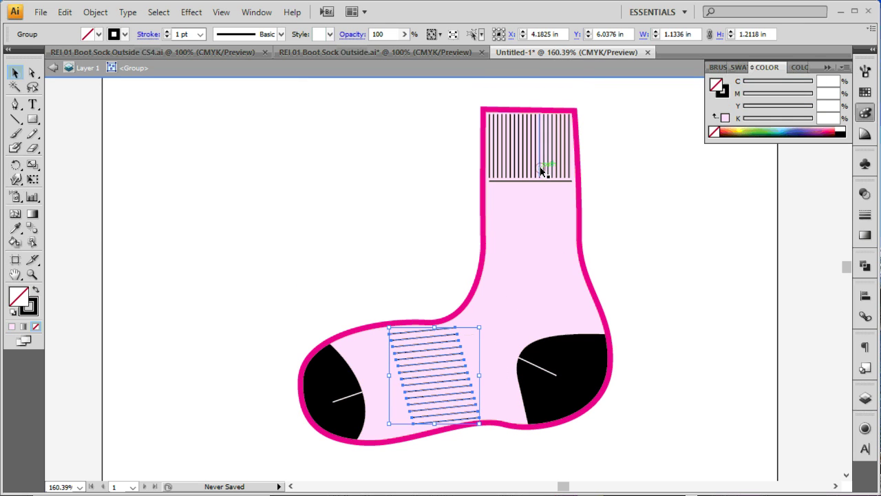
shift+click(541, 171)
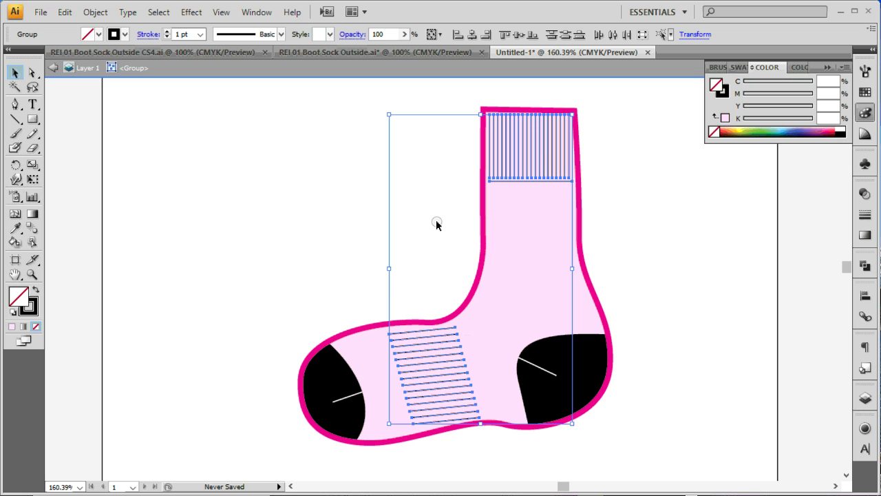
key(ctrl+shift+b)
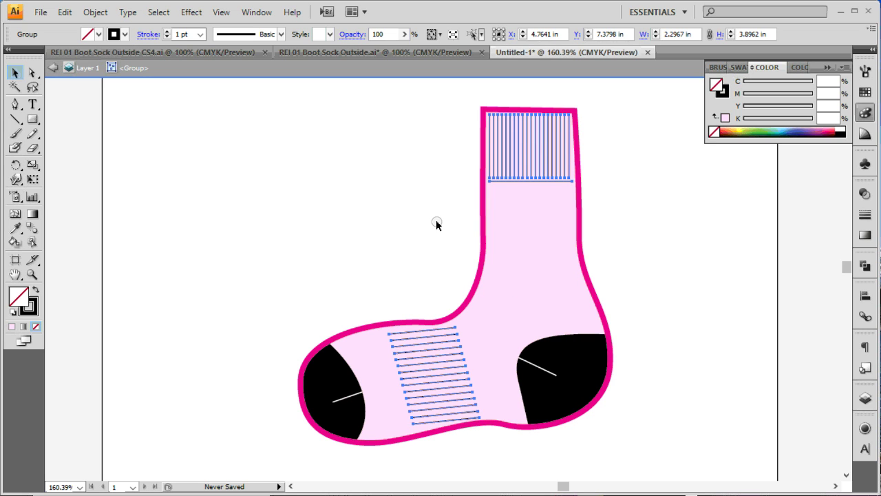
Group the heel and toe patches together inside the sock group and leave isolation.
scroll(441, 227, down, 3)
click(586, 309)
shift+click(342, 335)
key(ctrl+shift+b)
key(ctrl+shift+b)
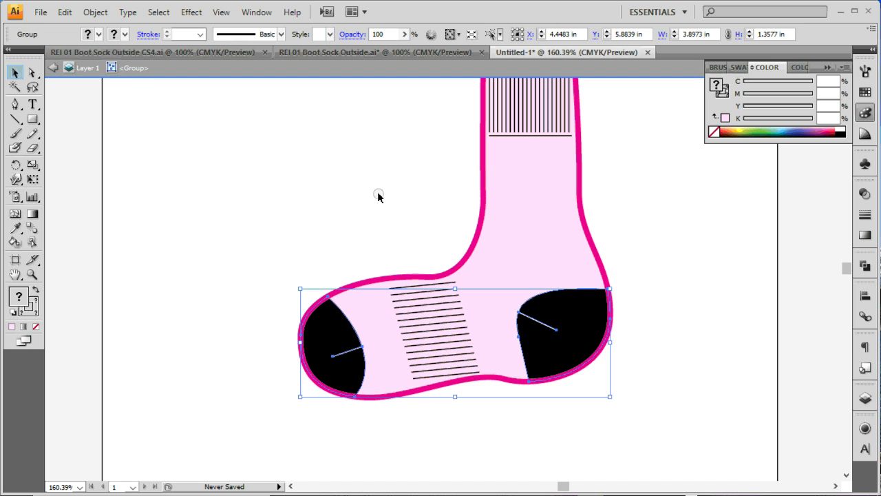
double_click(419, 214)
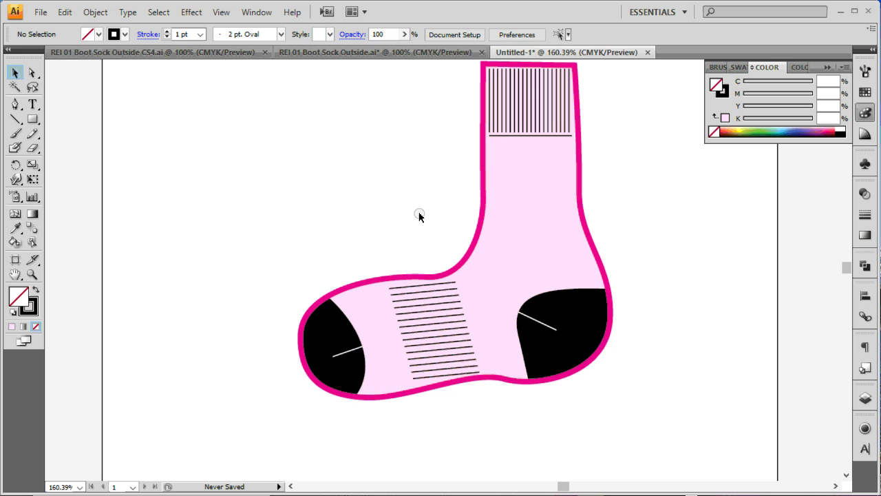
Move the whole sock about 0.26 in right and 0.16 in down, and check its ribbing and patch subgroups in isolation.
click(466, 275)
drag(437, 281, 458, 292)
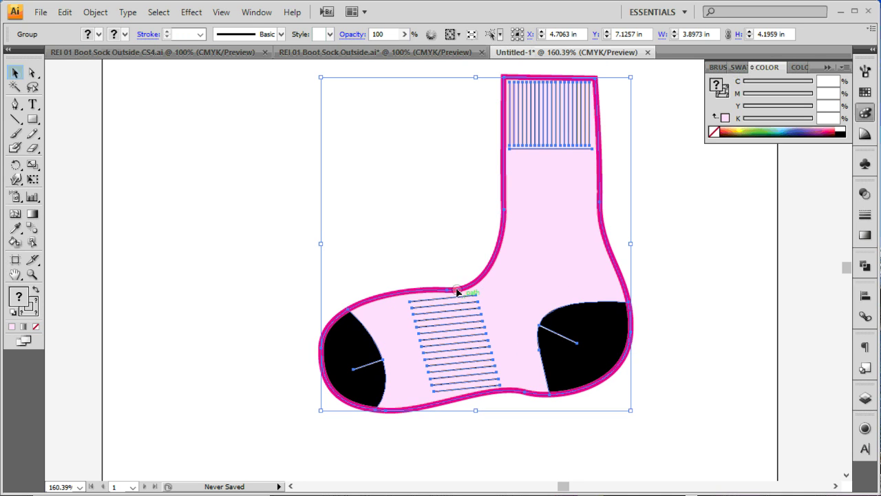
double_click(549, 143)
click(549, 142)
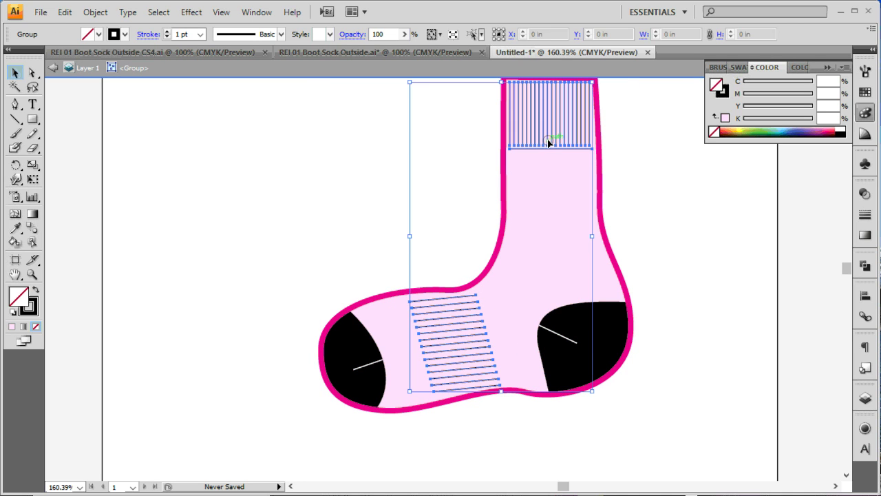
click(571, 365)
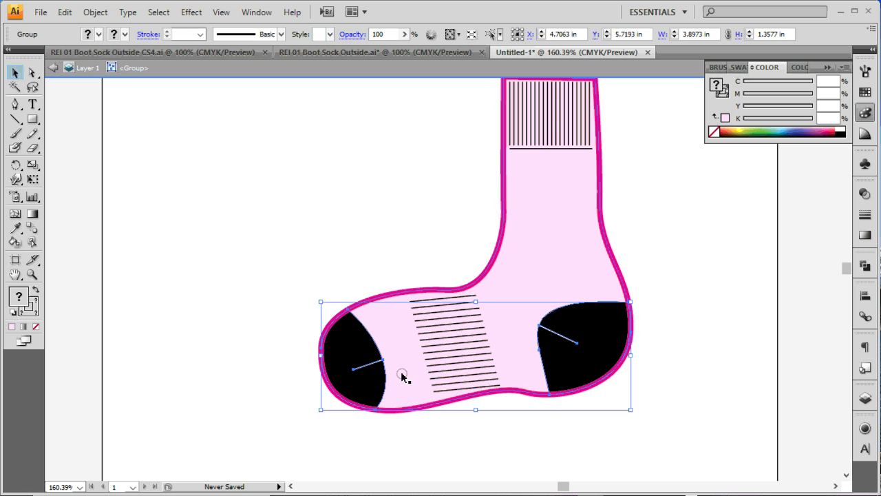
Isolate the nested ribbing group, make the foot lines slant slightly more steeply and leave isolation.
double_click(467, 331)
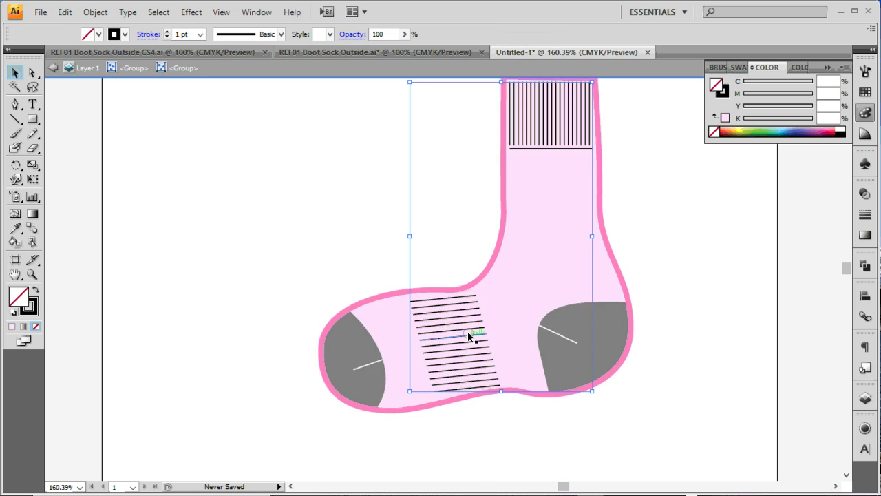
key(ctrl+shift+a)
scroll(467, 331, up, 2)
drag(378, 118, 622, 317)
scroll(592, 310, up, 1)
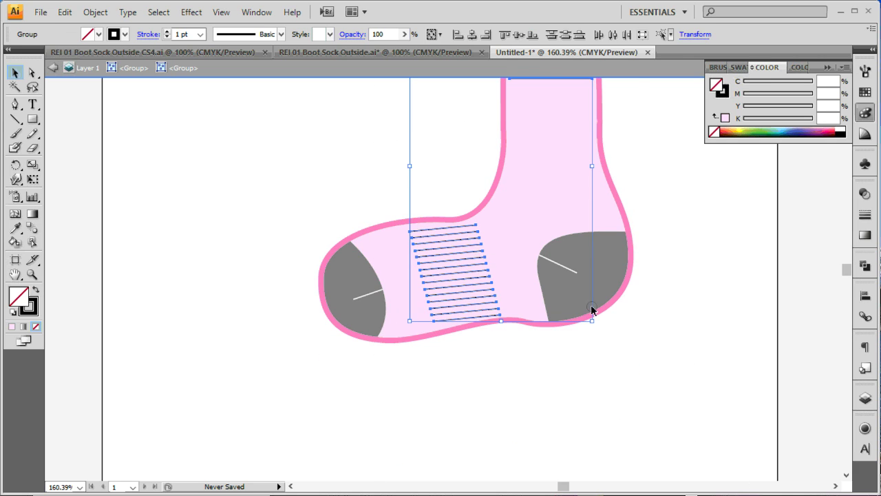
click(578, 357)
drag(377, 202, 440, 396)
drag(438, 331, 436, 329)
click(585, 425)
double_click(585, 425)
scroll(585, 425, up, 2)
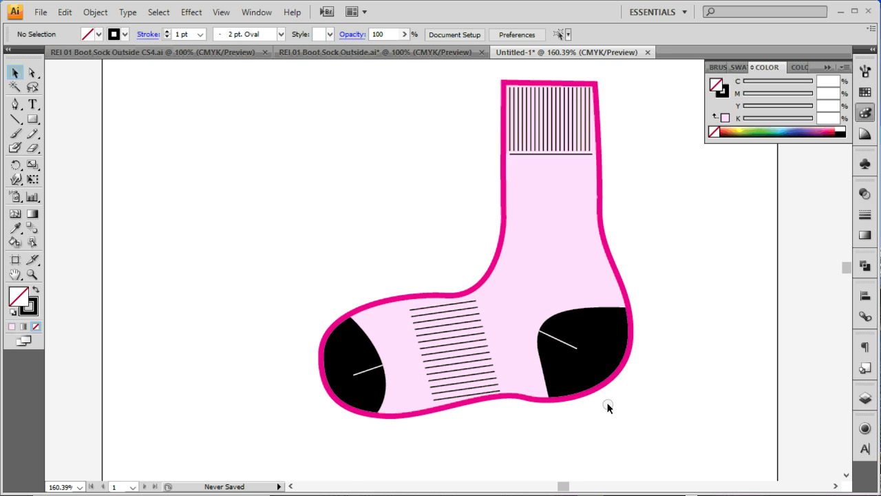
scroll(608, 407, up, 2)
click(33, 104)
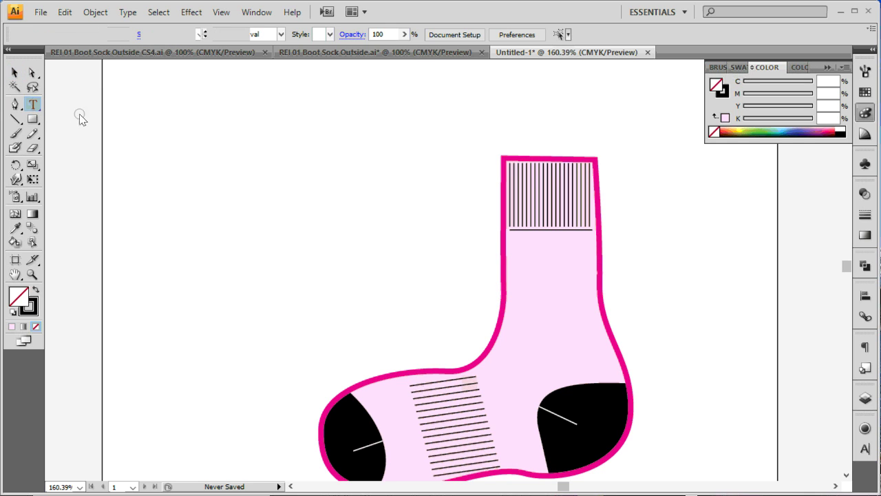
drag(191, 136, 299, 182)
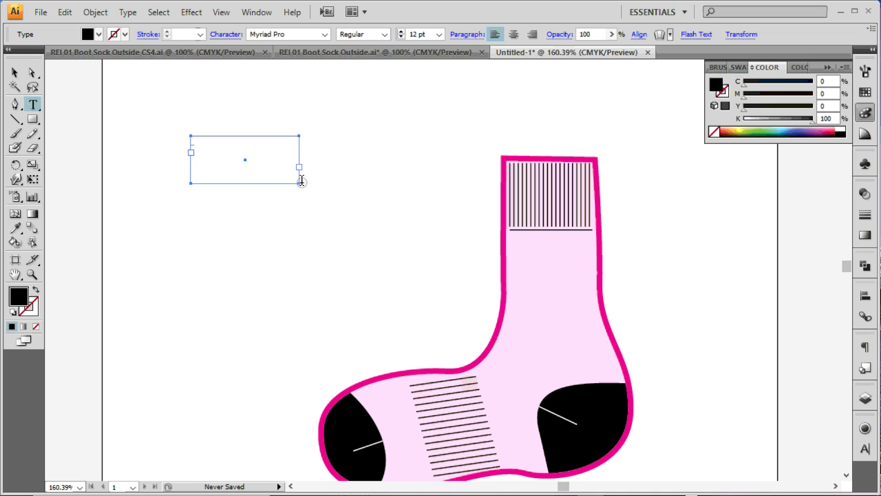
key(h)
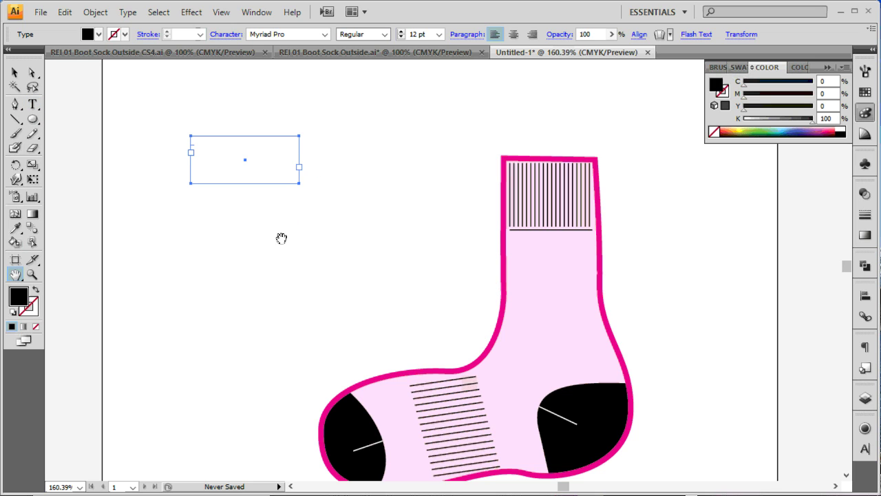
click(15, 71)
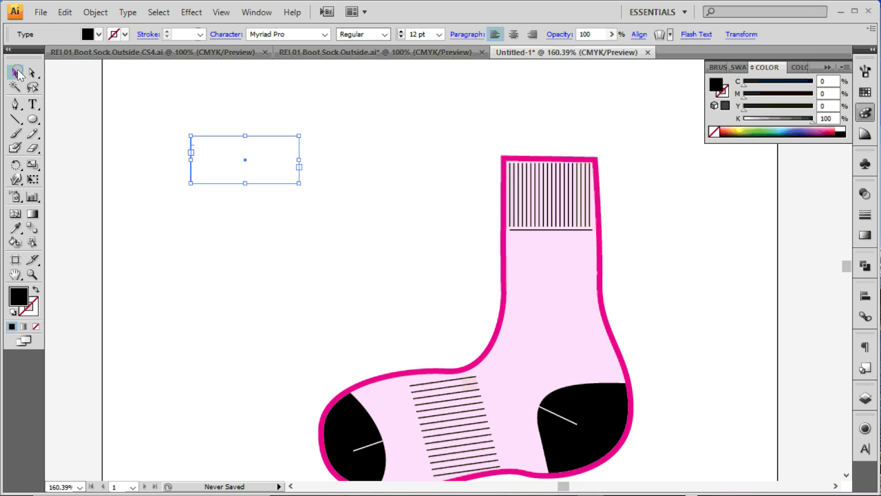
key(Delete)
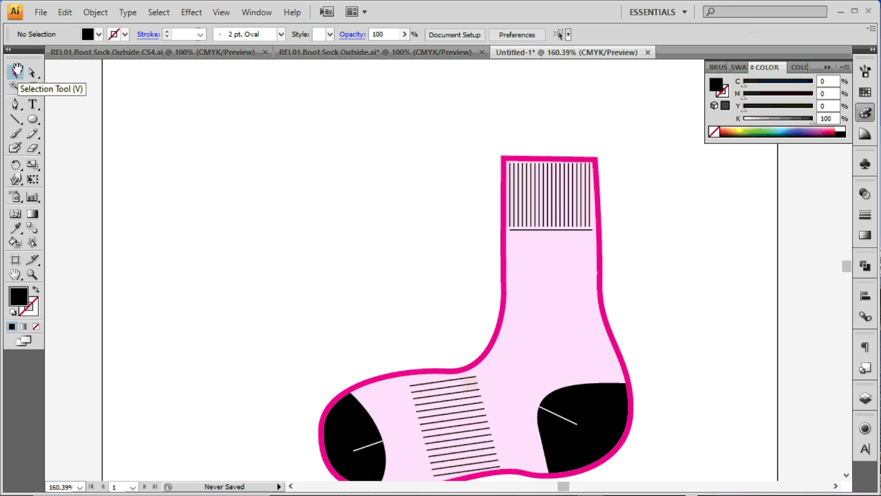
Draw a text frame beside the sock's leg, enter four lines of random capitals starting with JN.KJB.JKB, and delete the frame.
click(32, 104)
drag(249, 158, 434, 299)
text(JN.KJB.JKB)
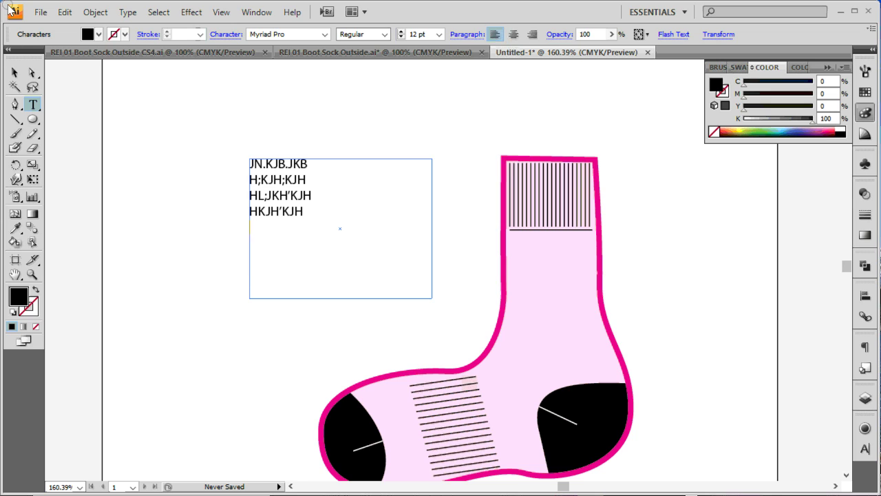
click(14, 72)
drag(173, 114, 377, 230)
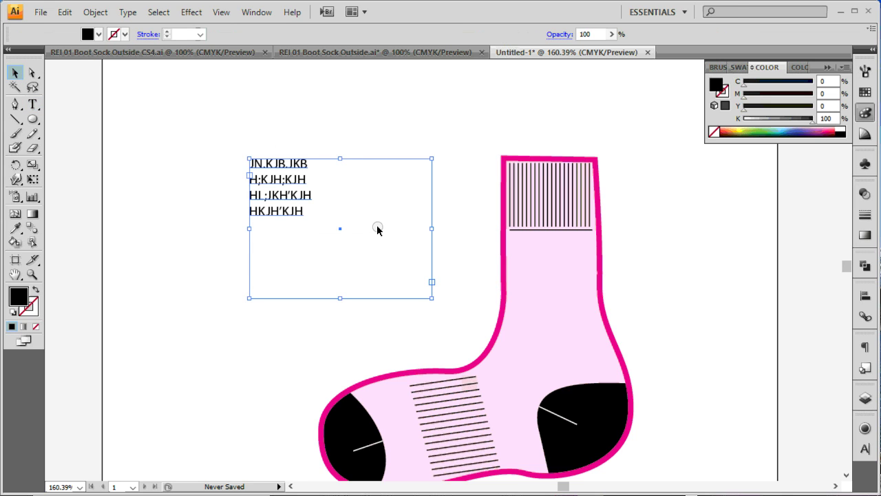
key(Delete)
scroll(377, 225, down, 3)
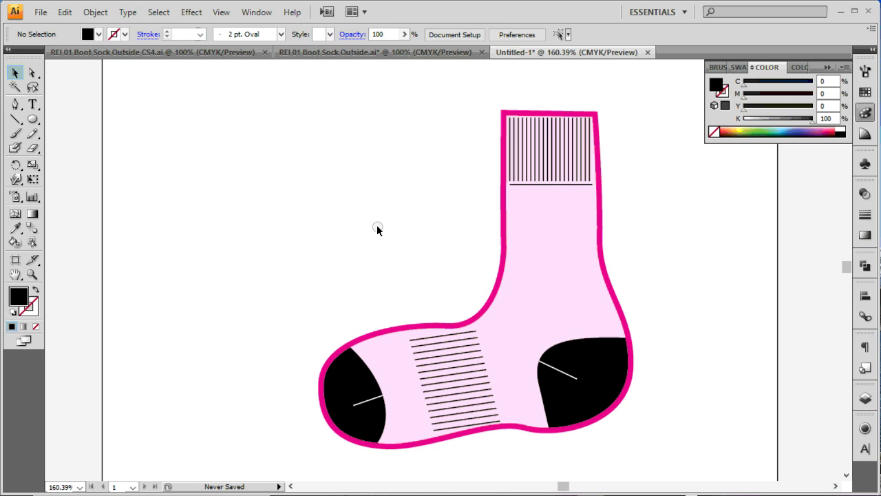